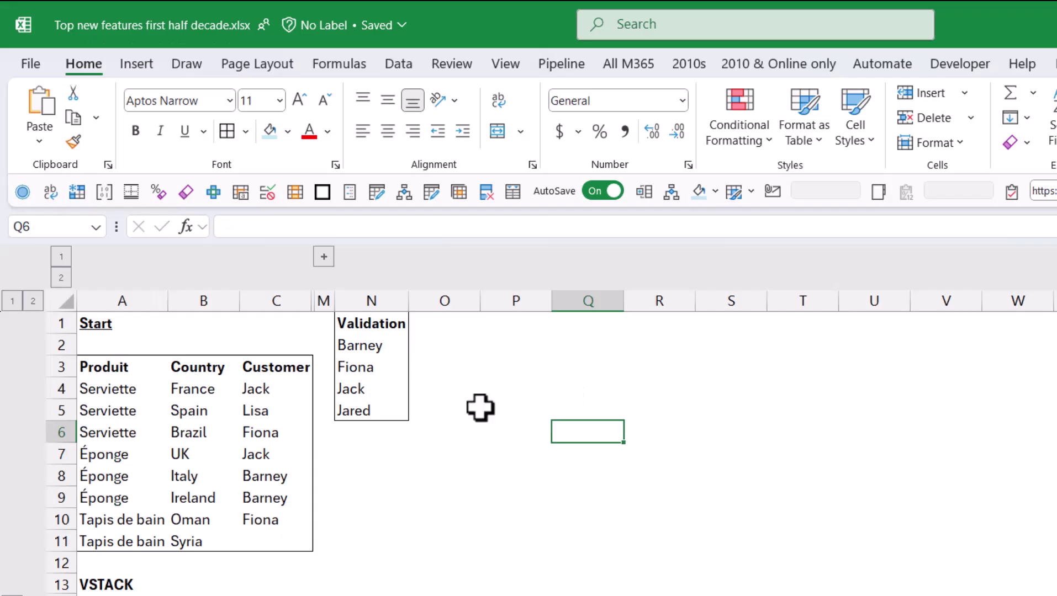
Step: Restrict C4:C11 to a List validation dropdown sourced from =$N$2:$N$9
left_click_drag(264, 386, 284, 547)
left_click(398, 65)
left_click(900, 142)
left_click(407, 405)
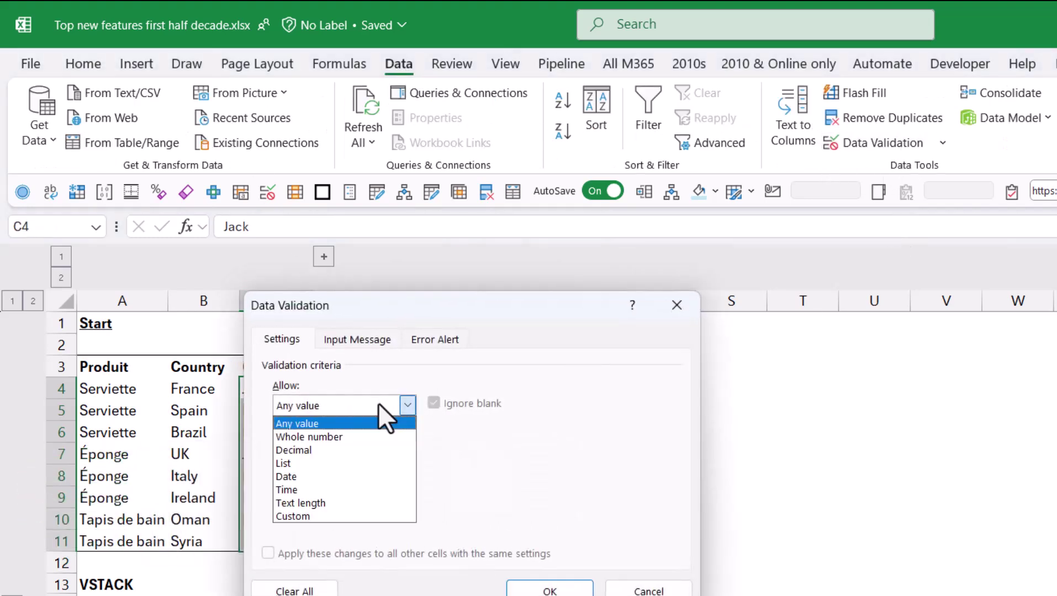
left_click(368, 464)
left_click(557, 485)
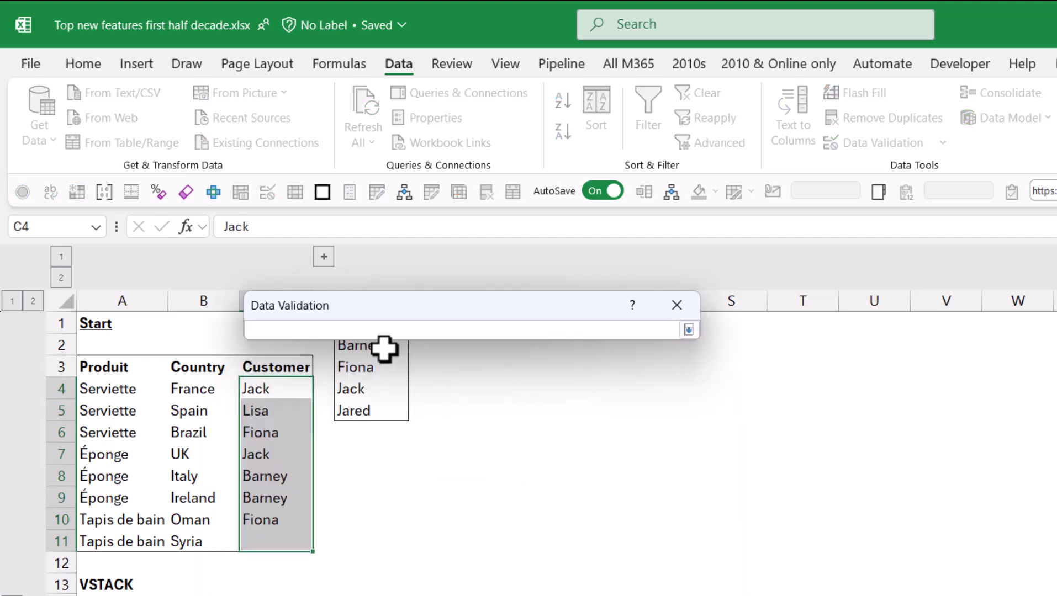
left_click_drag(382, 348, 389, 487)
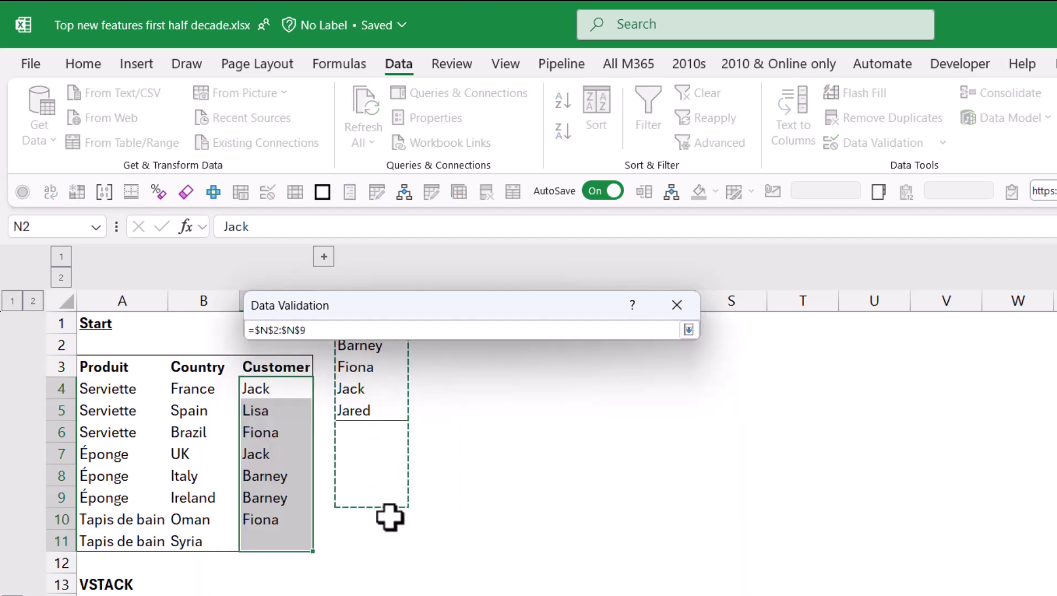
key("Return")
left_click(548, 589)
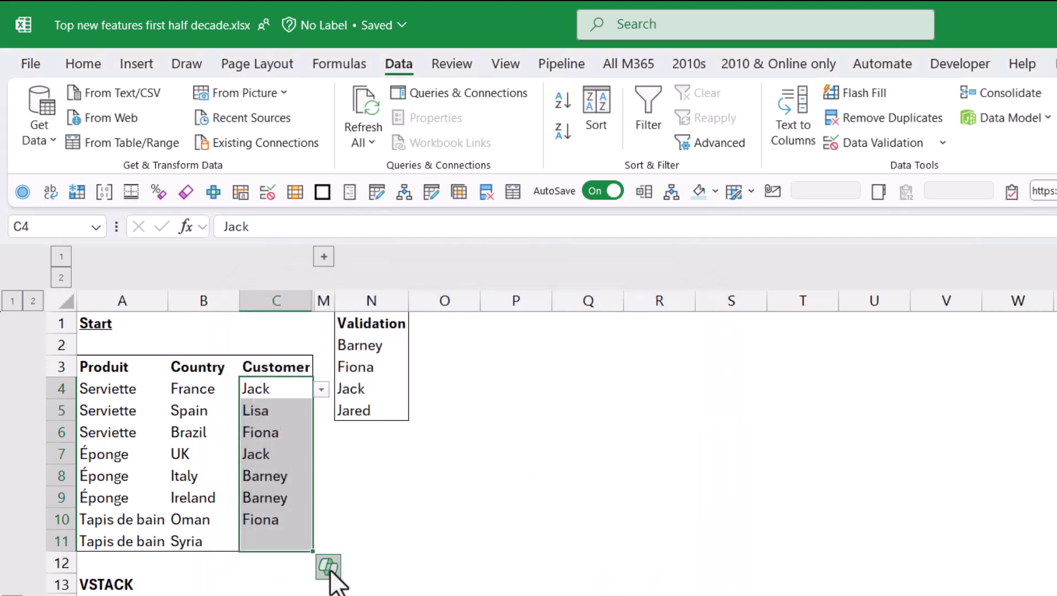
Step: Fill C11 with Jared by typing j and picking it from the suggestions
left_click(286, 538)
left_click(320, 543)
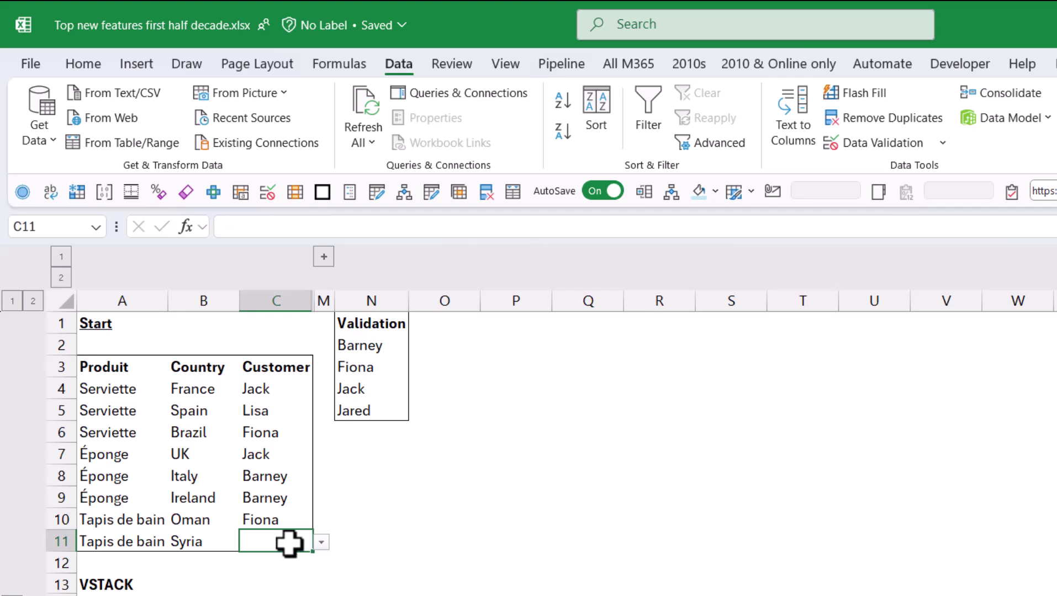
type("ja")
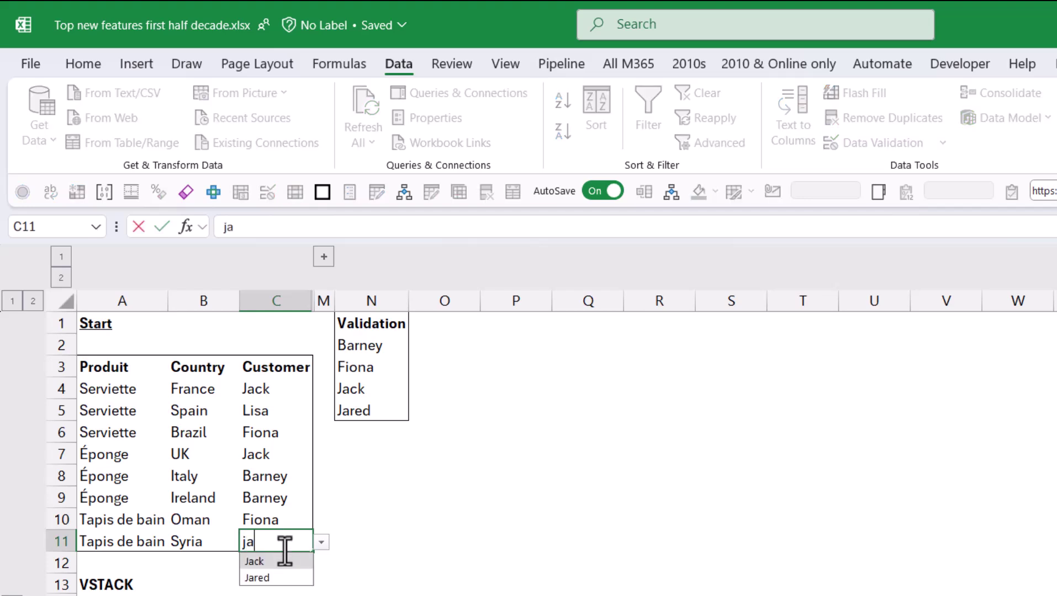
left_click(294, 578)
left_click(386, 496)
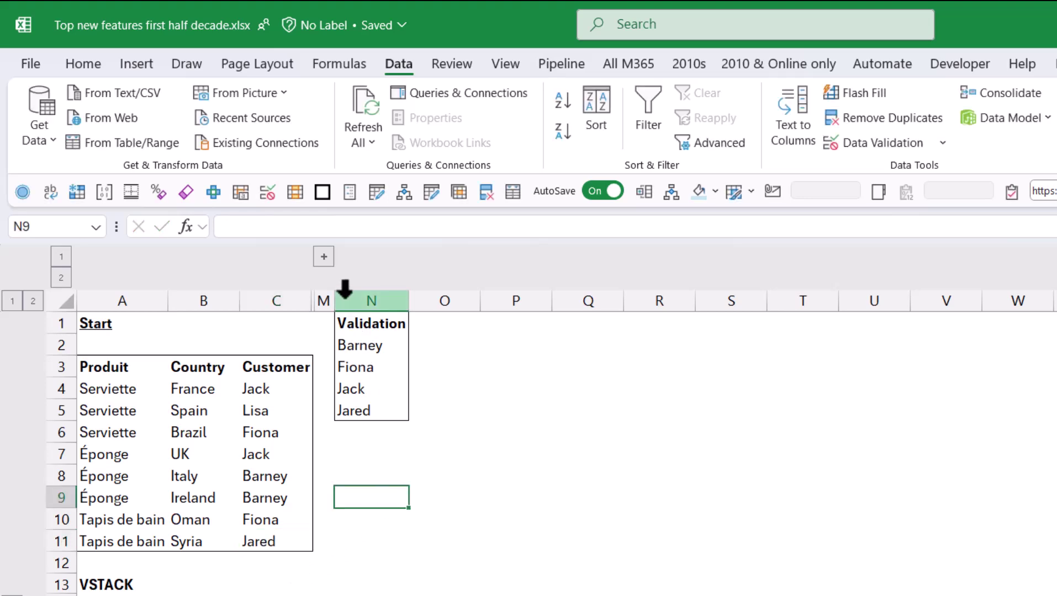
Step: Expand the grouped columns D–L and enter =TRANSLATE(A4) in D4
left_click(323, 253)
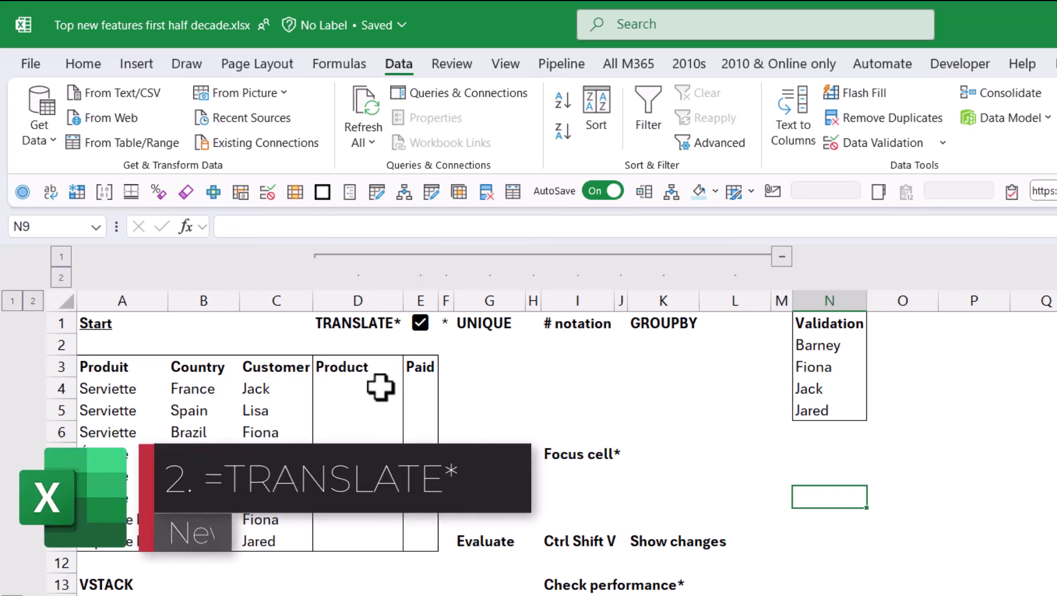
left_click(380, 386)
type("=trans")
key("Tab")
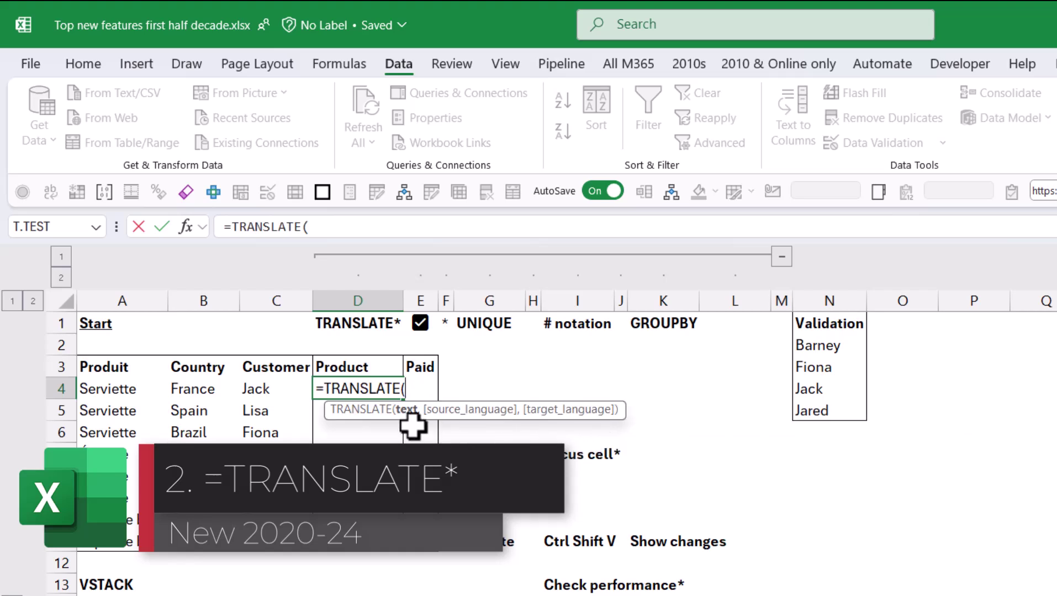
left_click(134, 391)
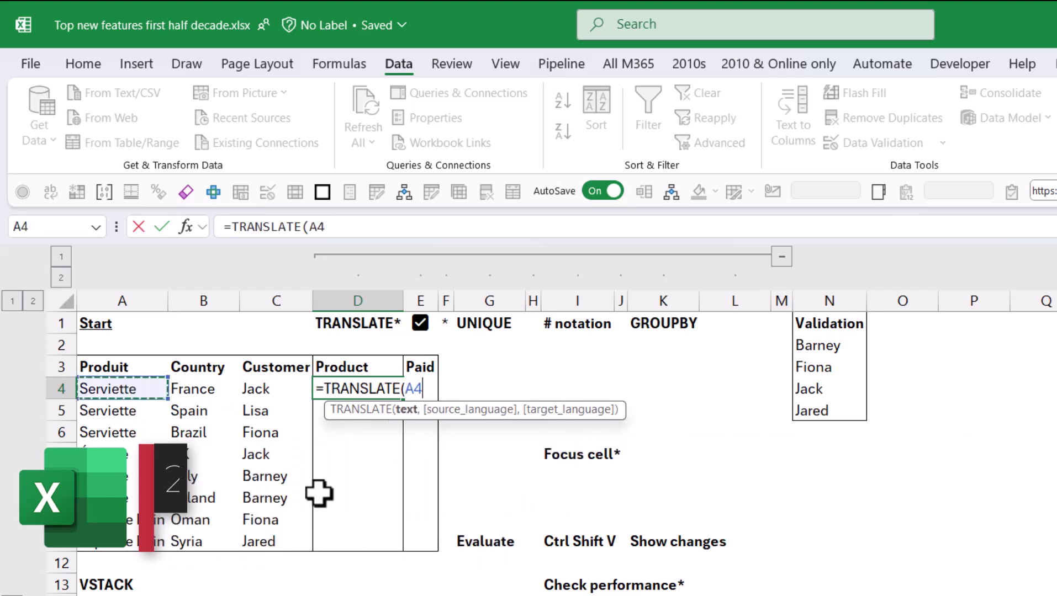
type(",")
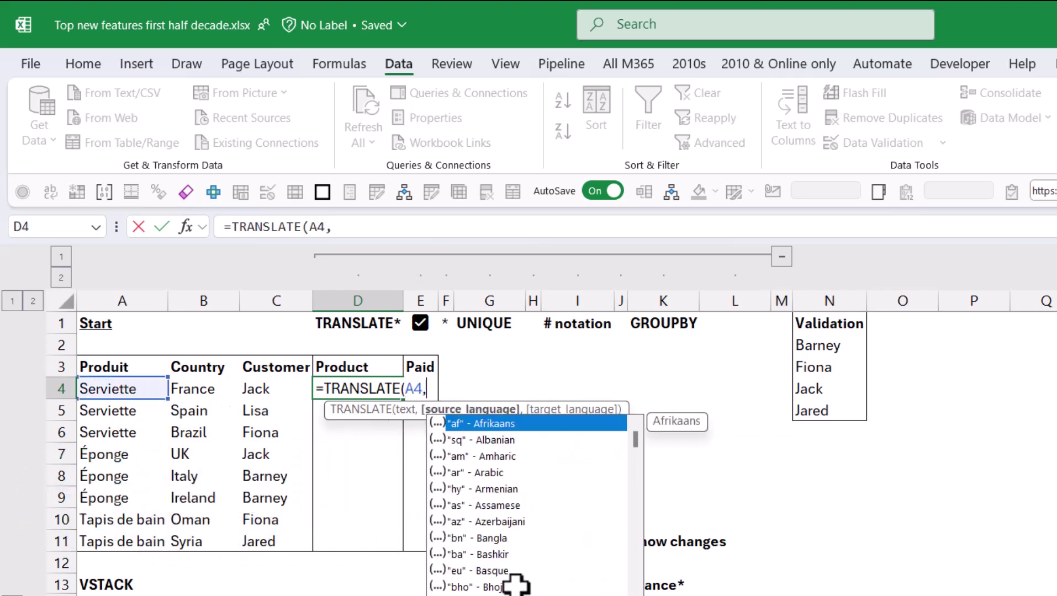
type(",")
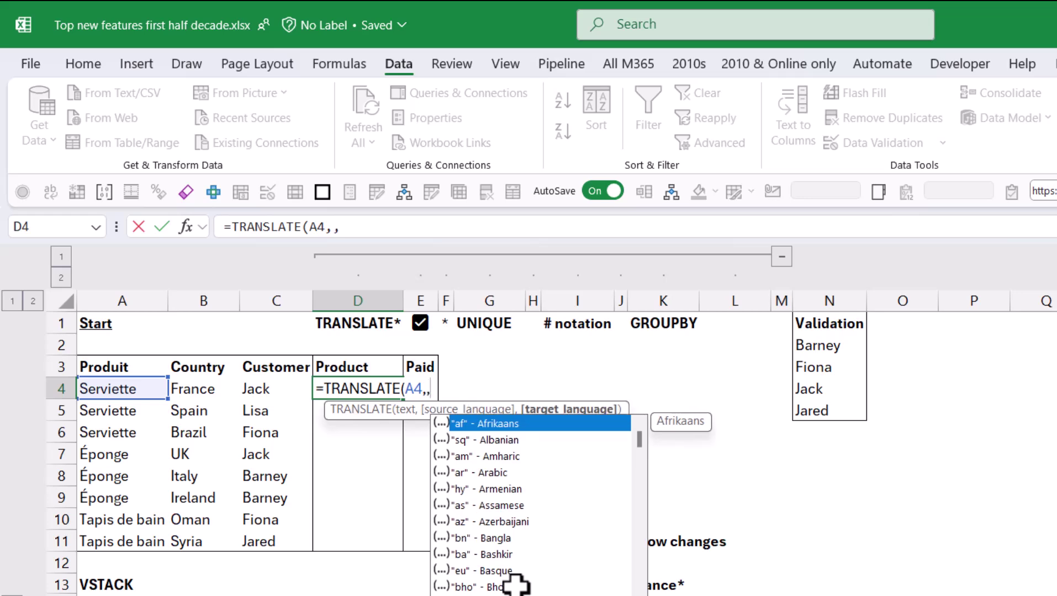
key("BackSpace")
key("BackSpace")
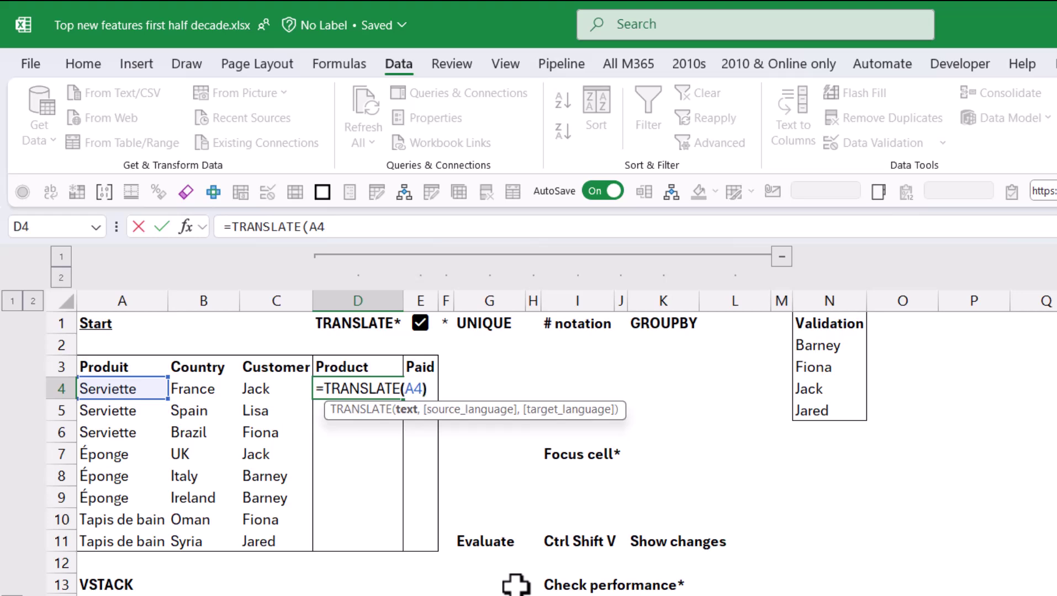
key("Return")
Step: Fill the TRANSLATE formula down to D11 using Fill Without Formatting
left_click(358, 389)
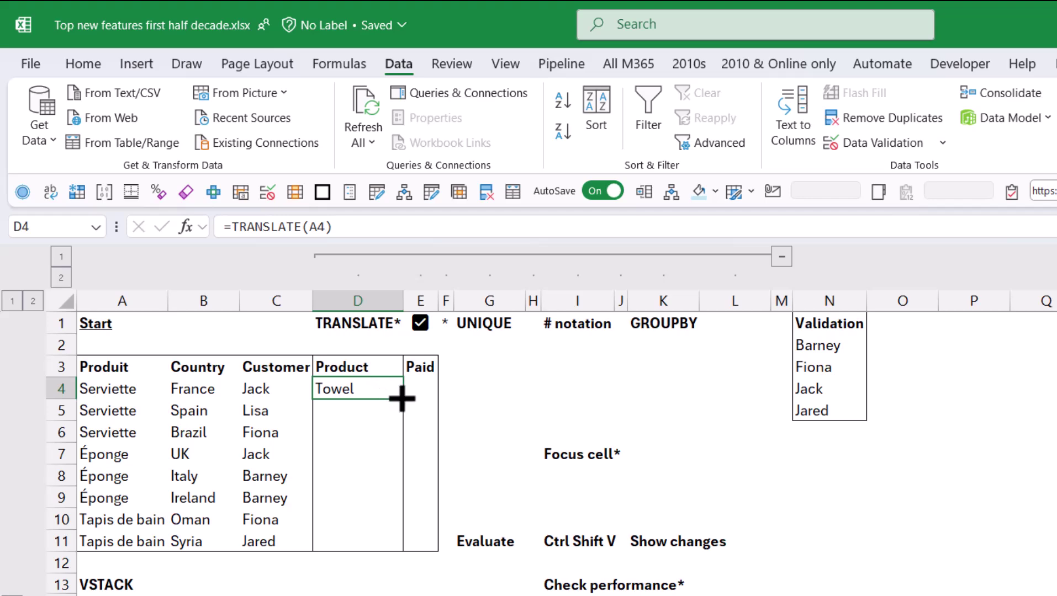
left_click_drag(402, 398, 383, 550)
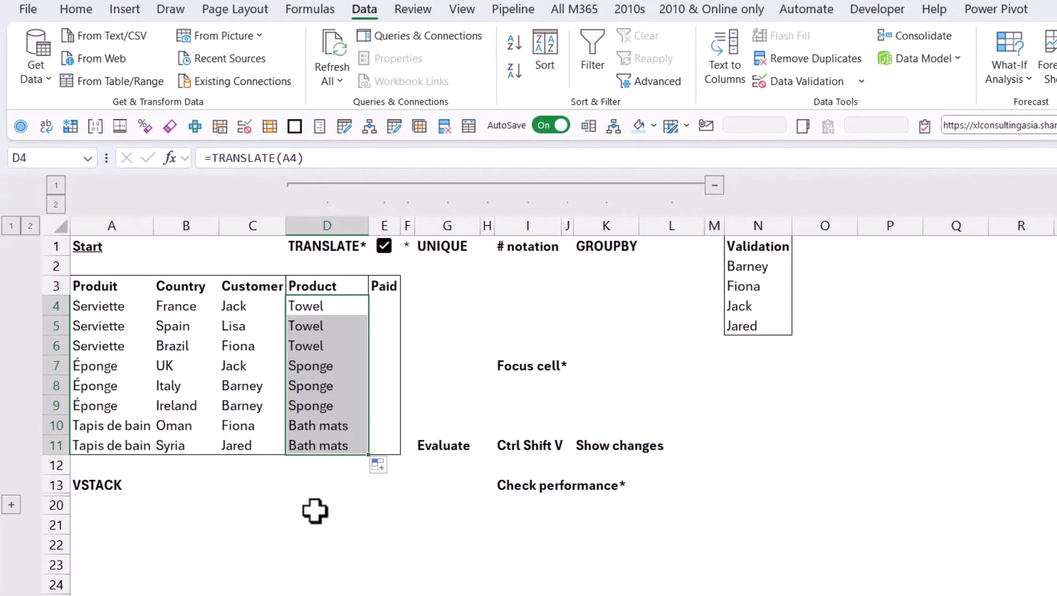
left_click(316, 509)
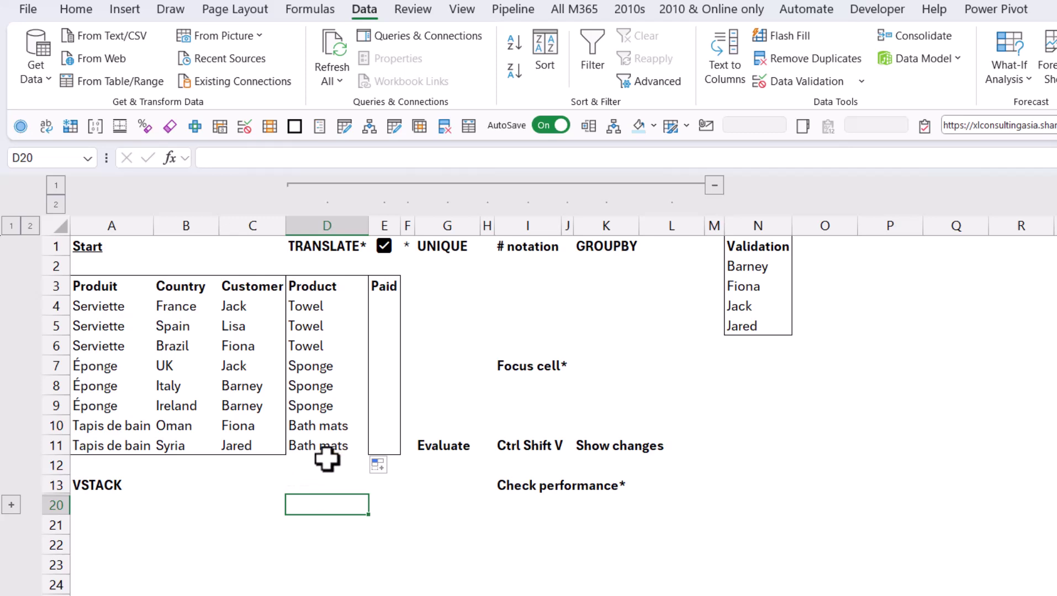
left_click(382, 465)
left_click(436, 529)
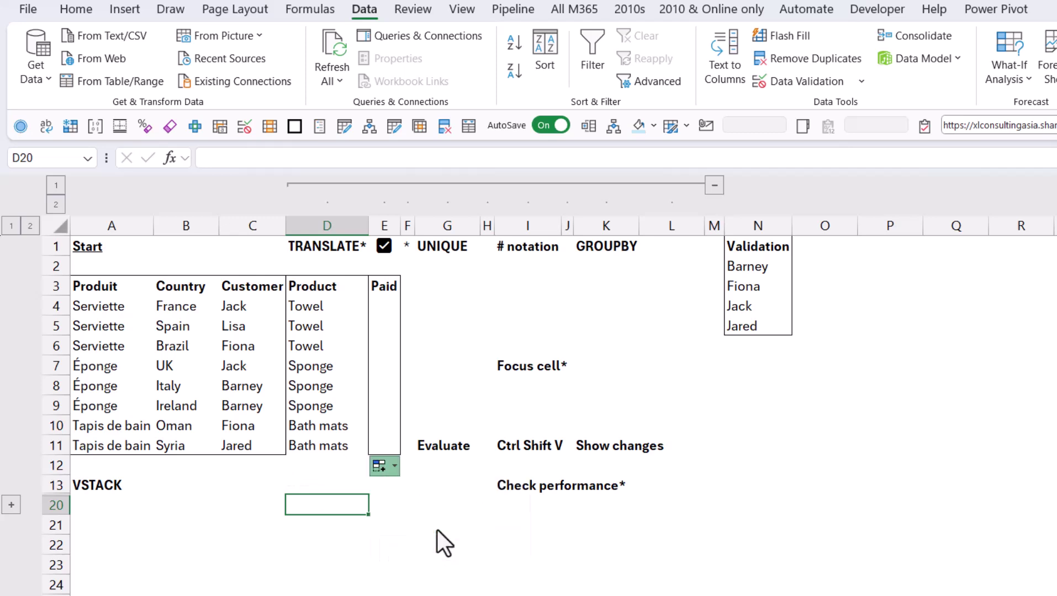
left_click(362, 559)
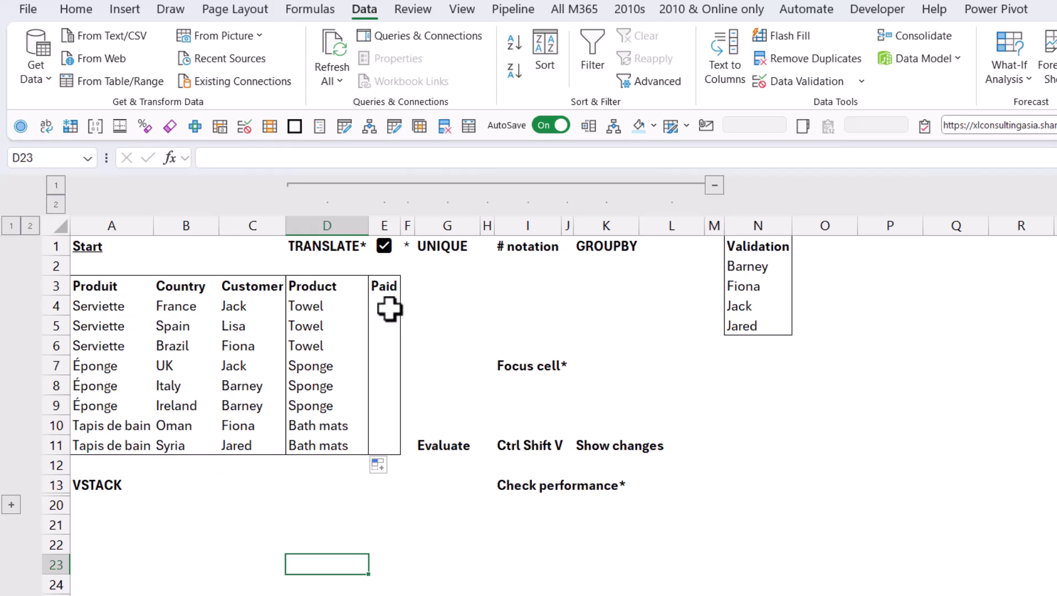
Step: Insert checkboxes into Paid cells E4:E11 and tick the one in E4
left_click_drag(391, 308, 389, 439)
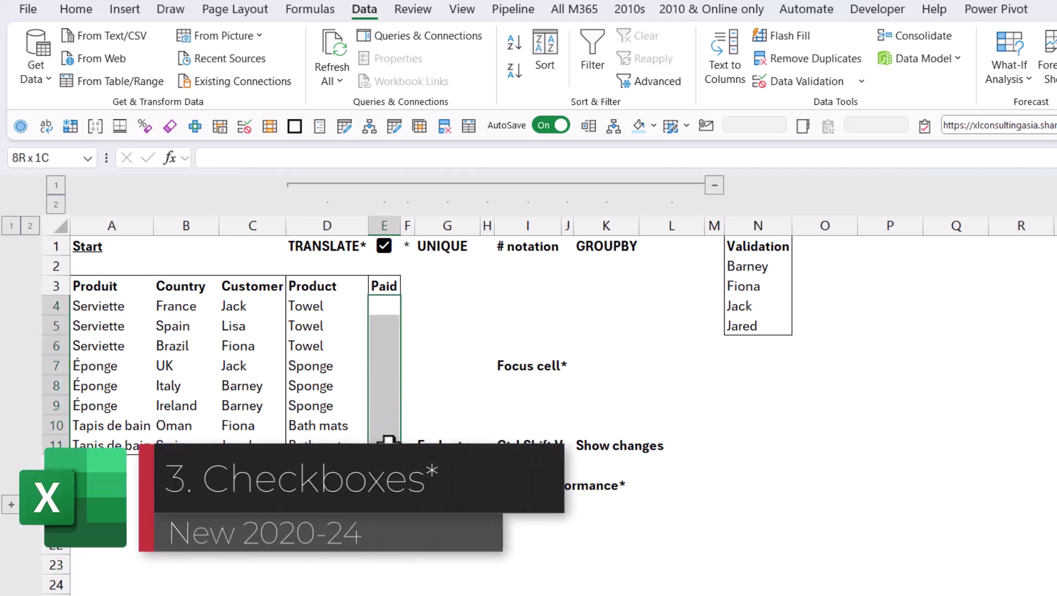
left_click(122, 10)
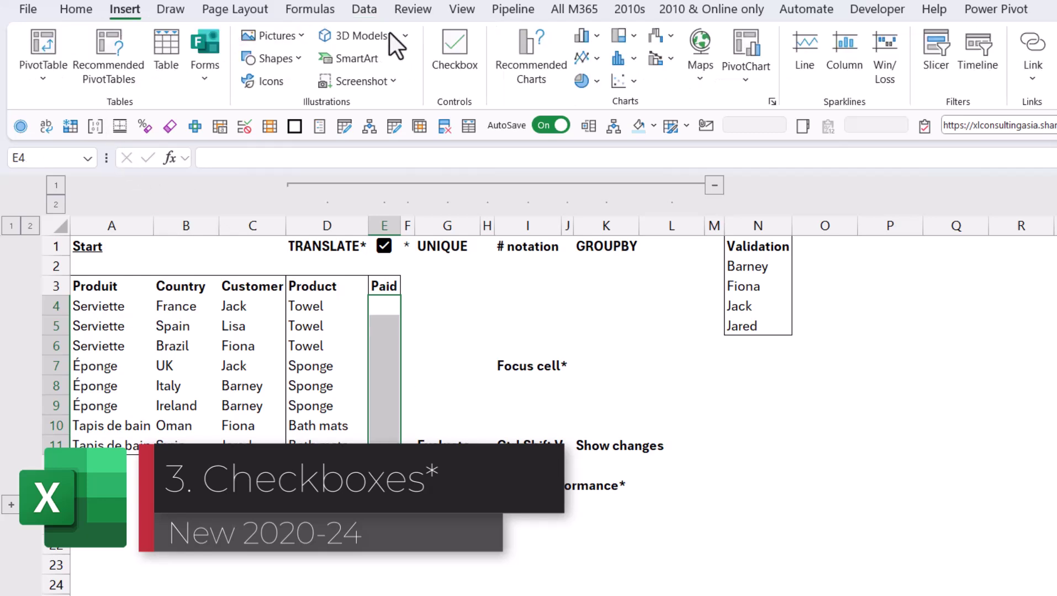
left_click(456, 49)
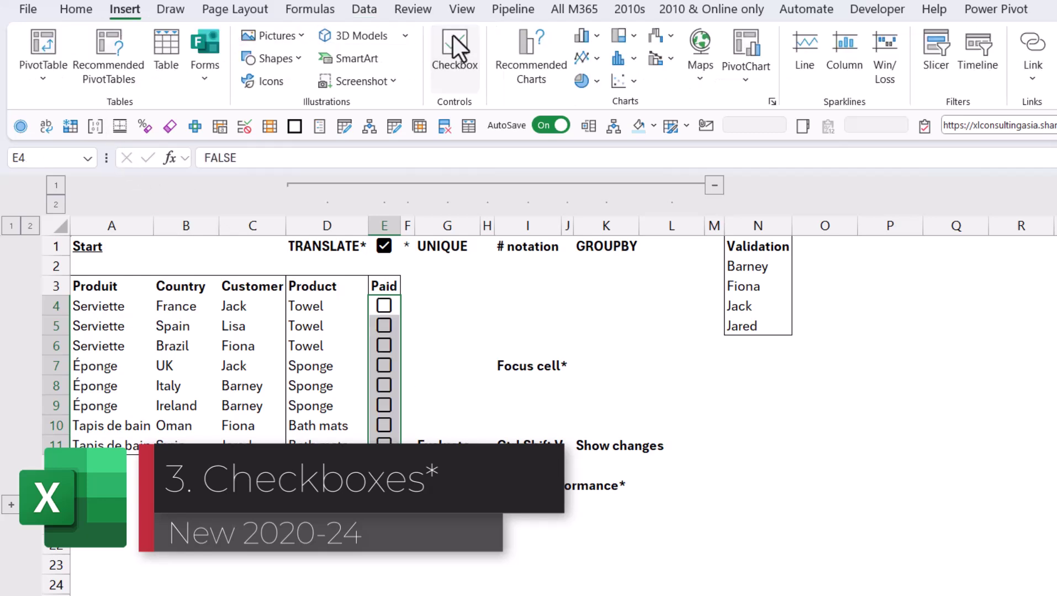
left_click(390, 307)
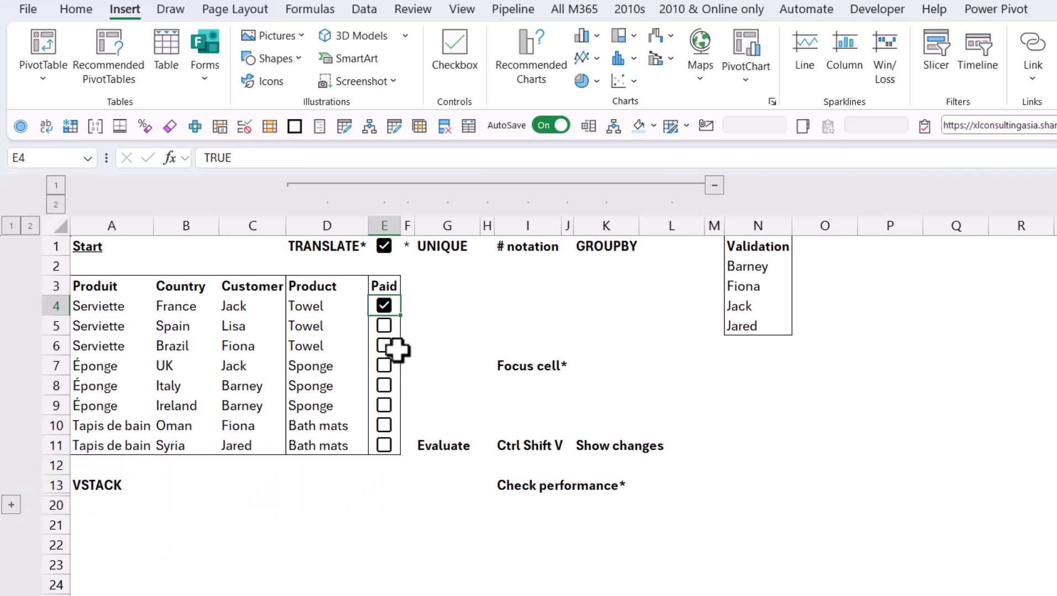
Step: Toggle the E6:E9 checkboxes, then delete and restore all Paid checkboxes
left_click_drag(395, 349, 397, 407)
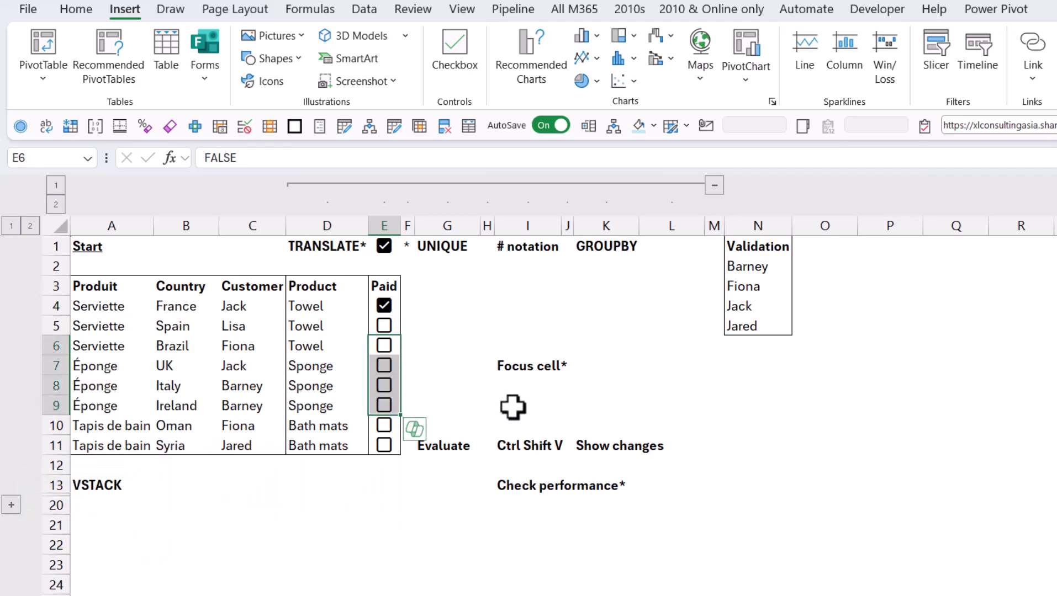
key("space")
key("space")
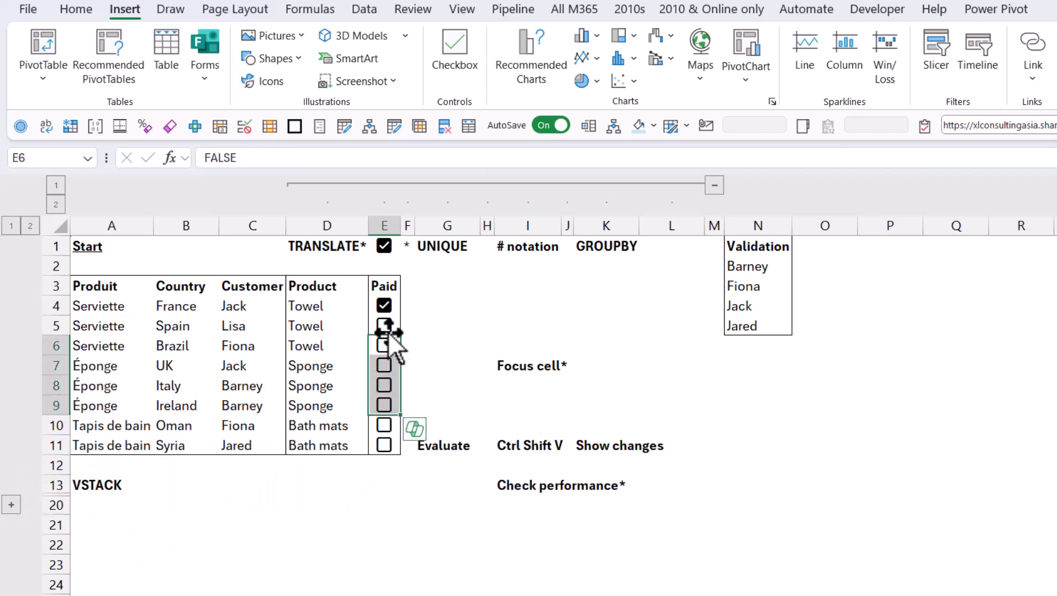
left_click_drag(395, 301, 402, 442)
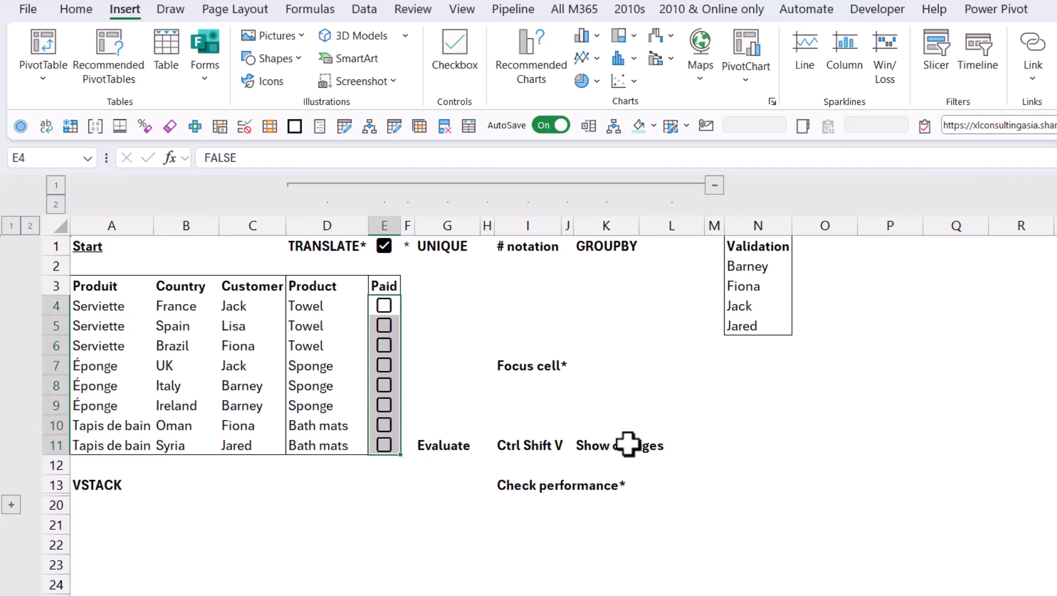
key("Delete")
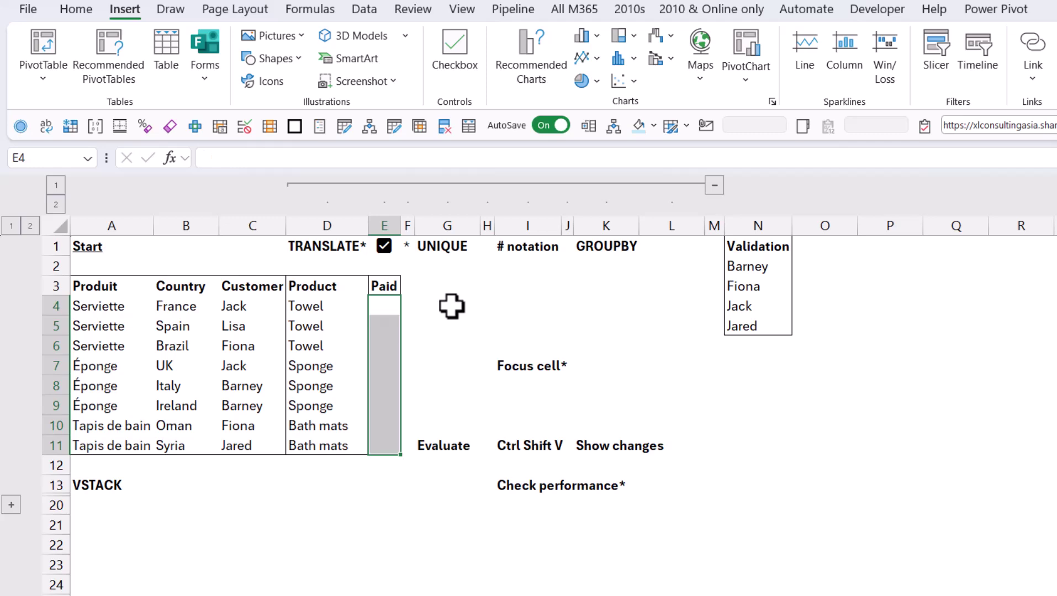
key("ctrl+z")
left_click(442, 340)
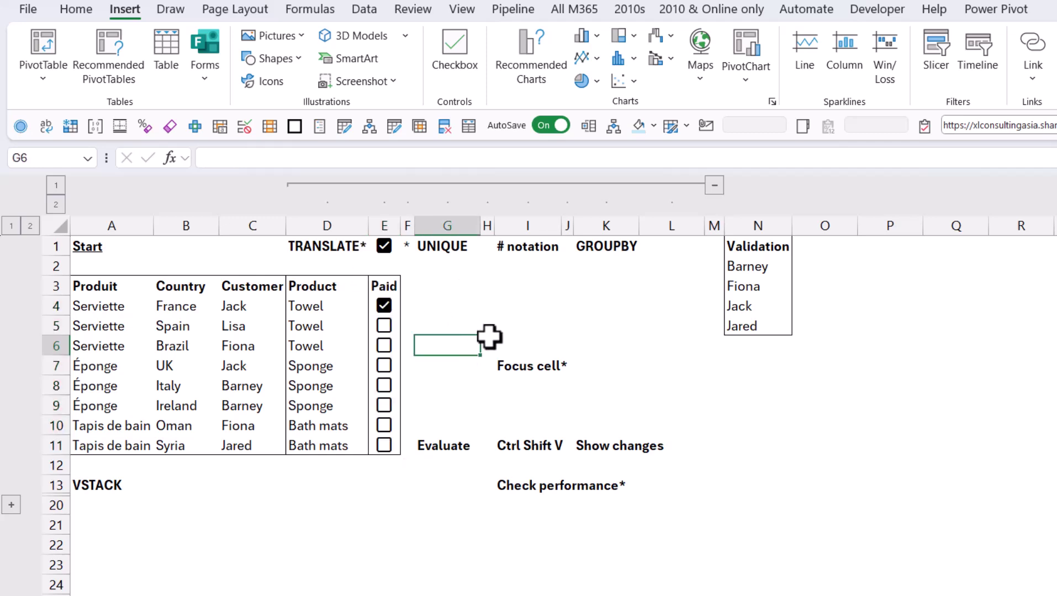
Step: Enter =UNIQUE(D4:D11) in G3 to spill the unique product list
left_click(458, 287)
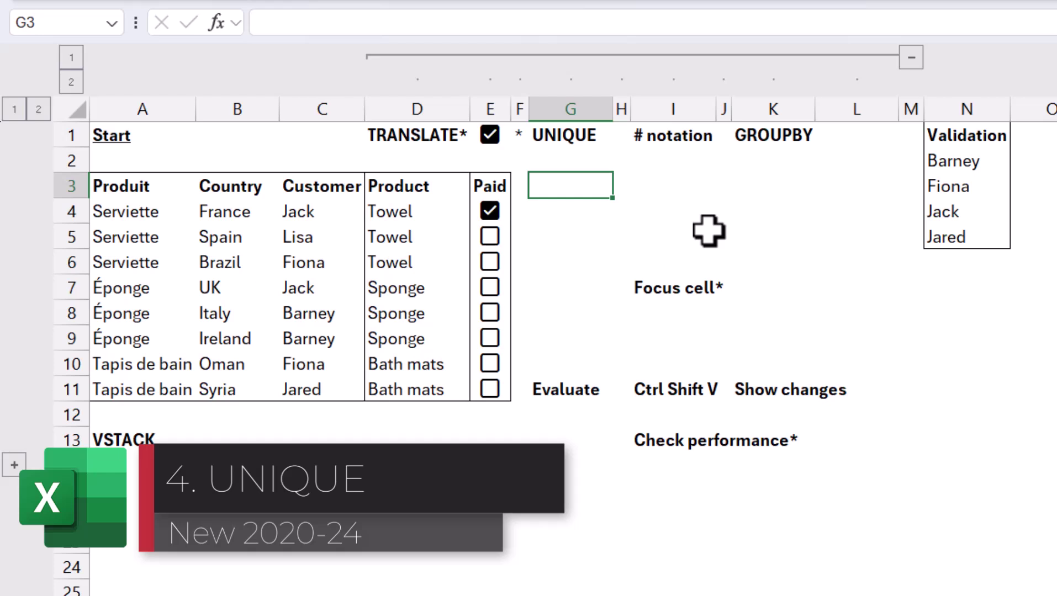
type("=uniq")
key("Tab")
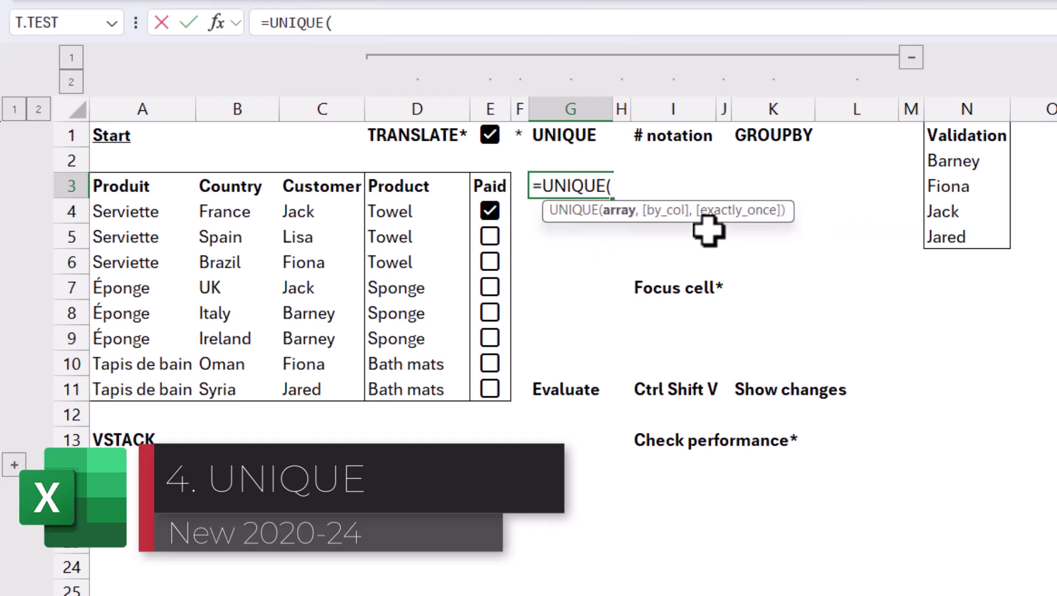
left_click_drag(405, 224, 465, 393)
key("Return")
key("Up")
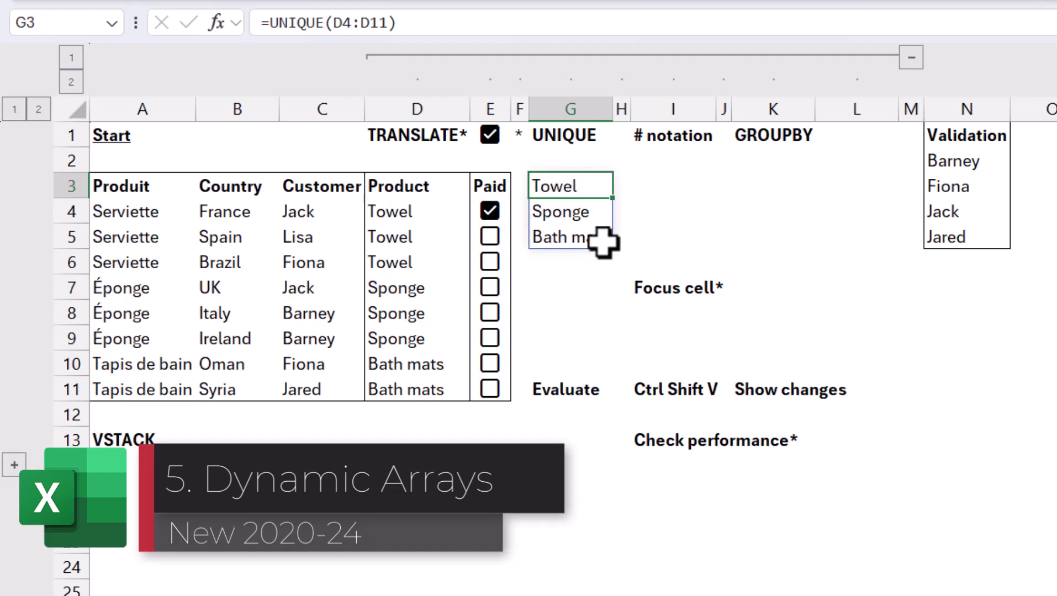
Step: Enter the spill reference =G3# in I3 to mirror the unique list
left_click(673, 185)
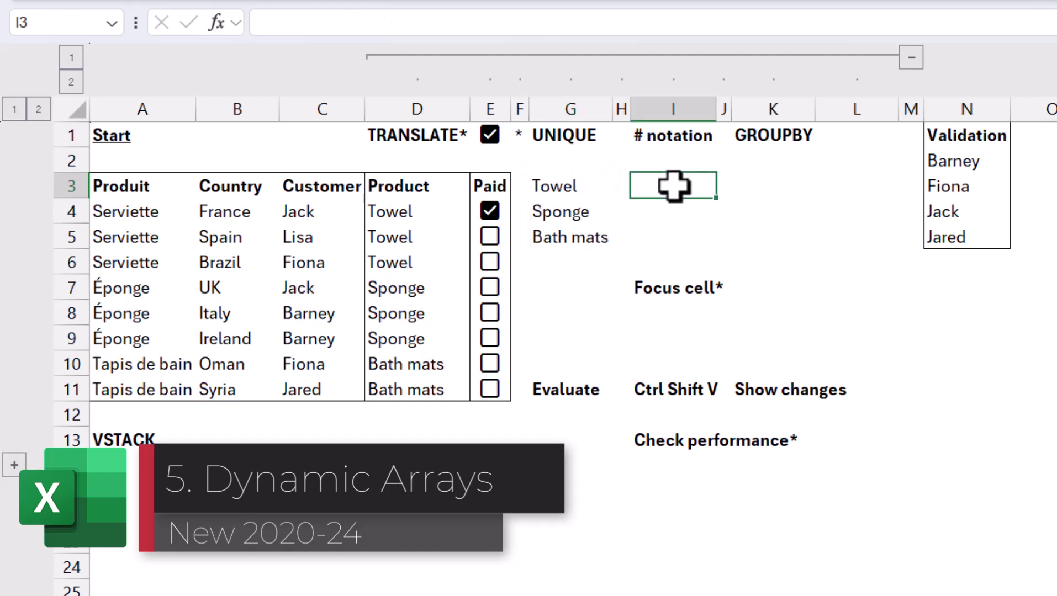
type("=")
key("Left")
key("Left")
type("#")
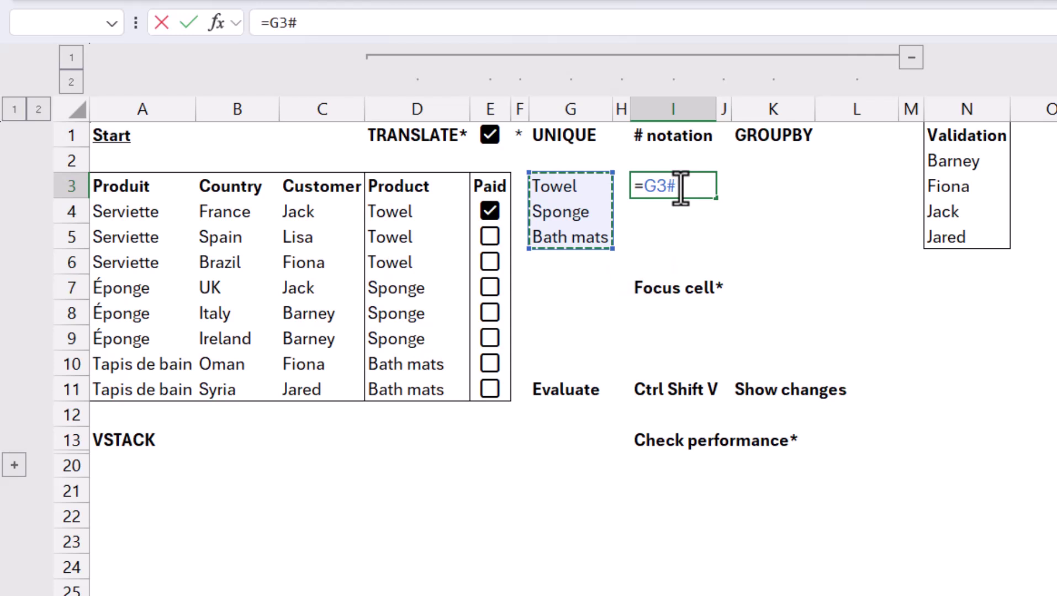
key("Return")
key("Up")
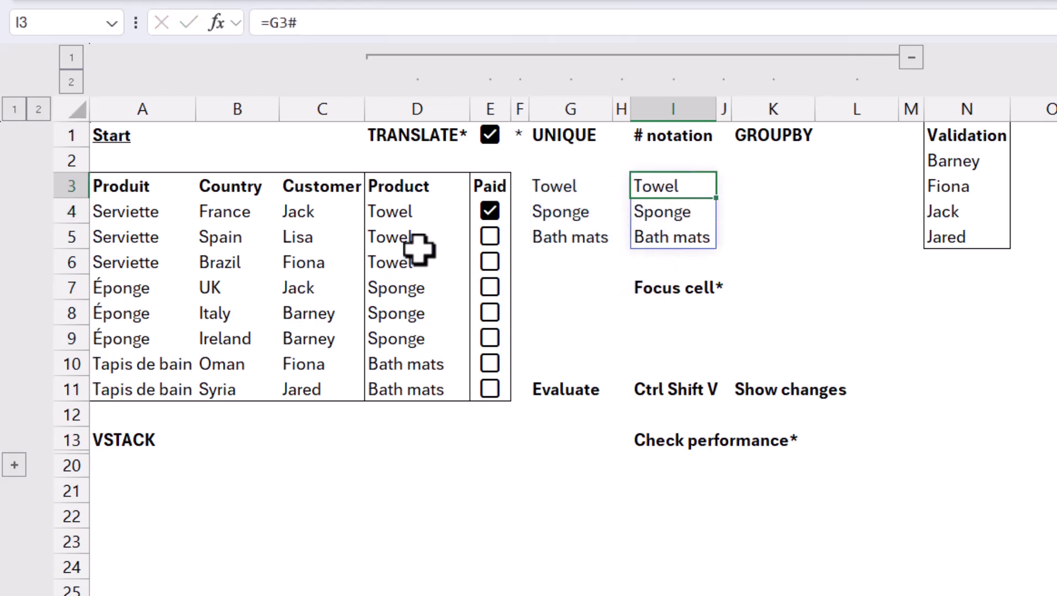
Step: Overwrite D5 with New, check G3 and I3 update, then undo
left_click(419, 243)
type("New")
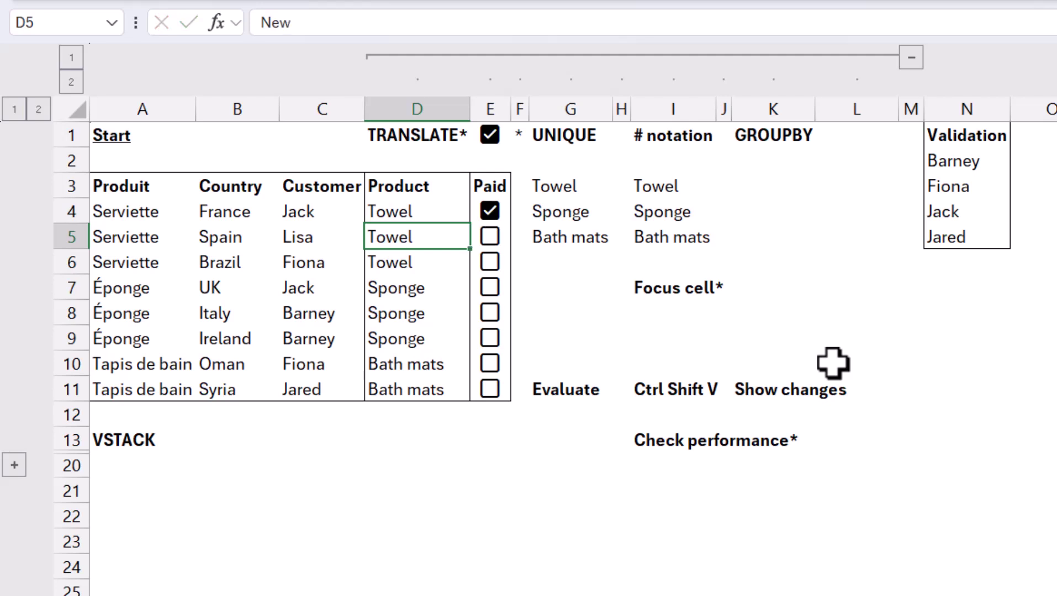
key("Return")
key("Up")
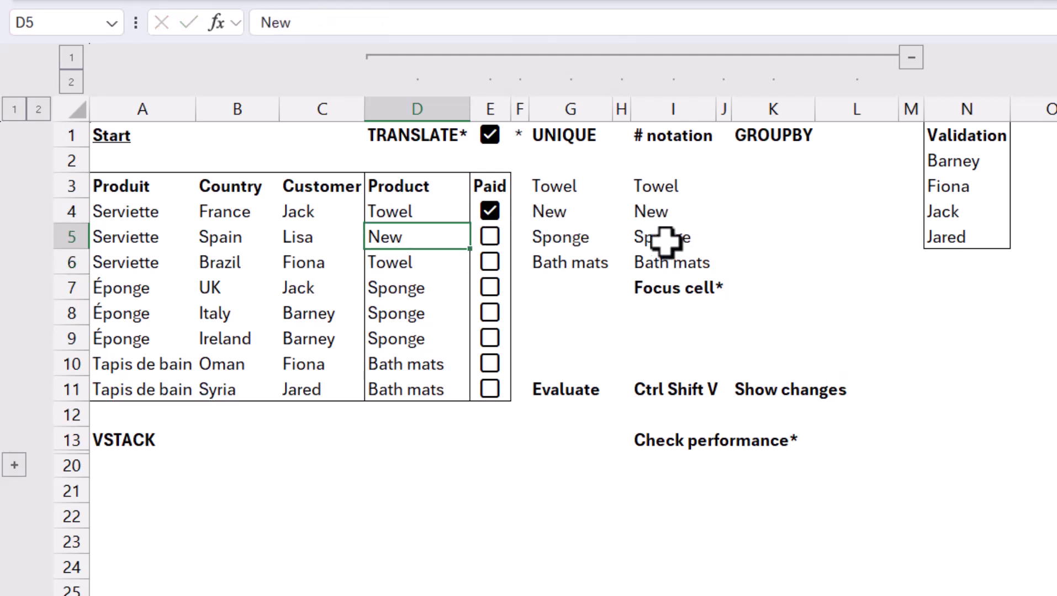
left_click(555, 191)
left_click(672, 187)
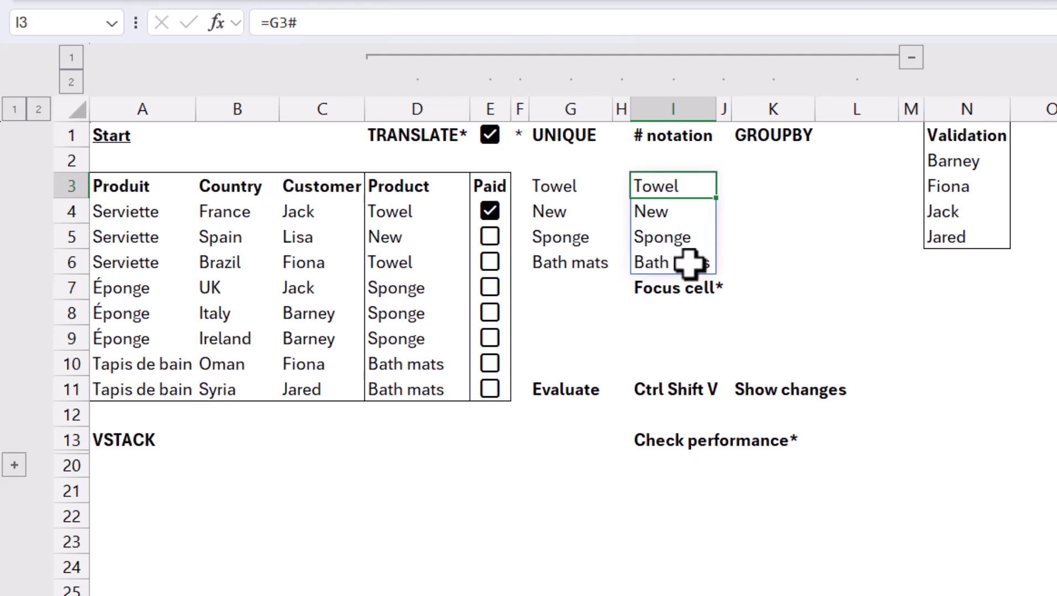
key("ctrl+z")
Step: Enter =GROUPBY(D4:D11,B4:B11,ARRAYTOTEXT) in K3
left_click(784, 186)
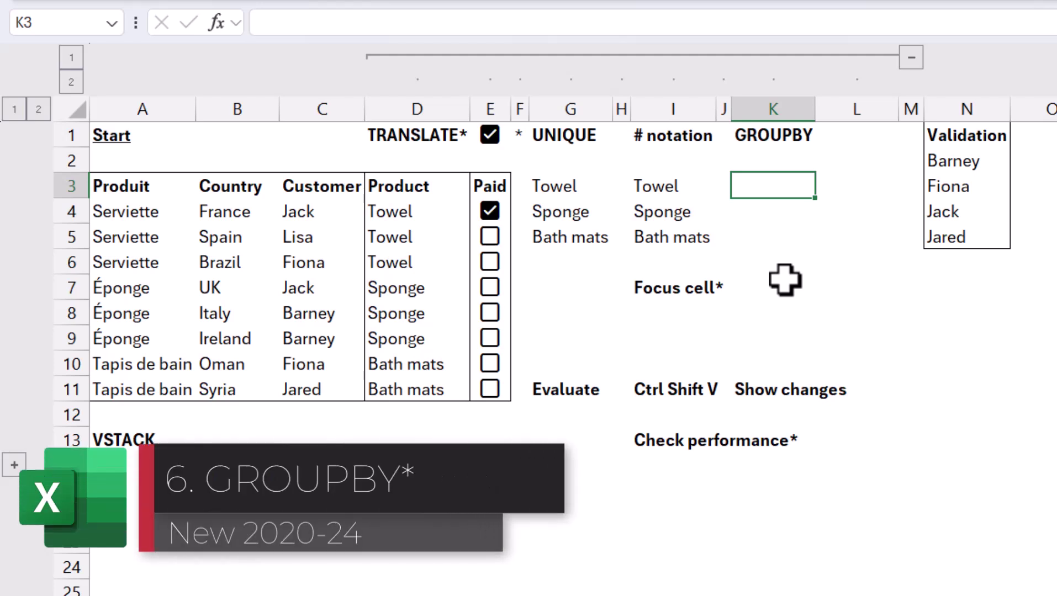
type("=grop")
key("BackSpace")
key("Tab")
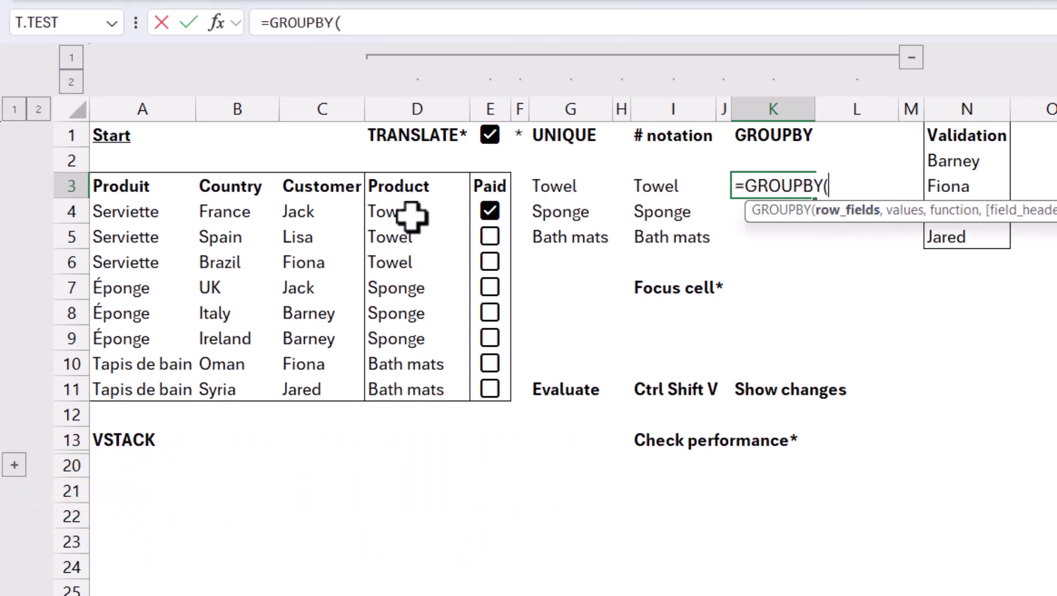
left_click_drag(412, 217, 417, 389)
type(",")
left_click_drag(215, 209, 241, 391)
type(",")
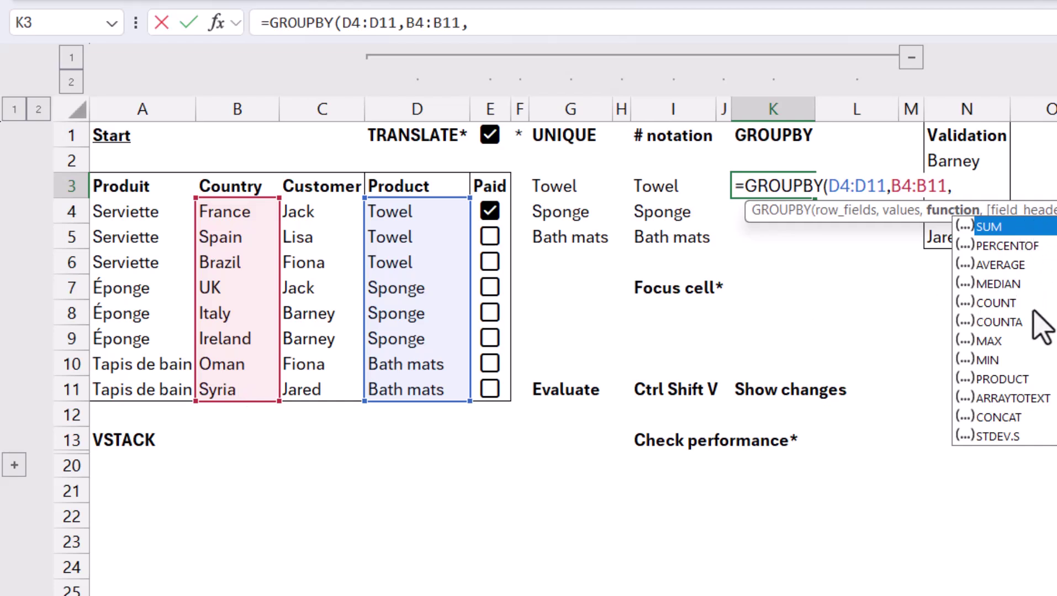
double_click(1036, 397)
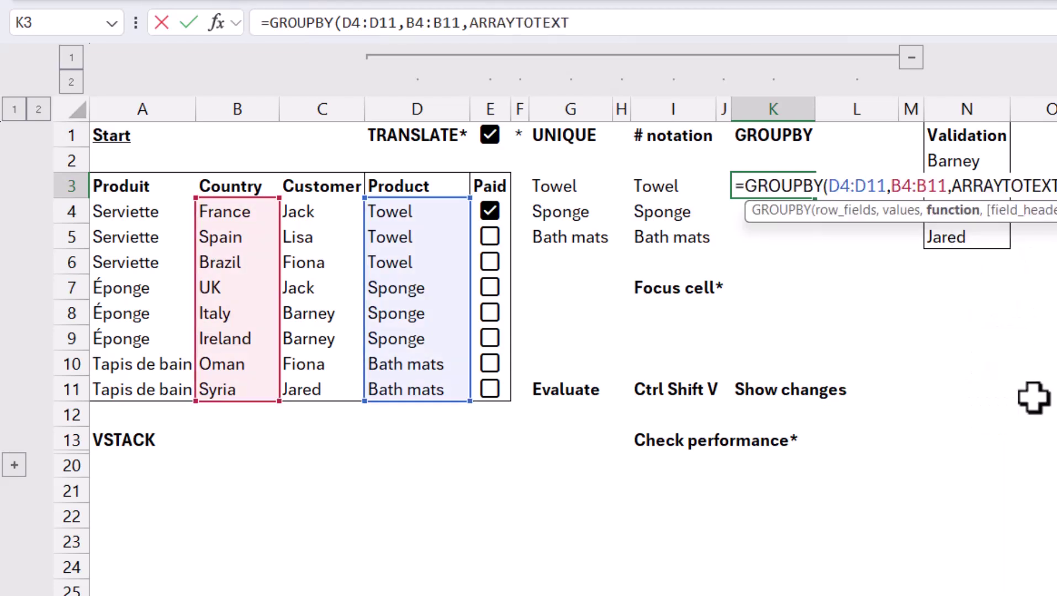
key("Return")
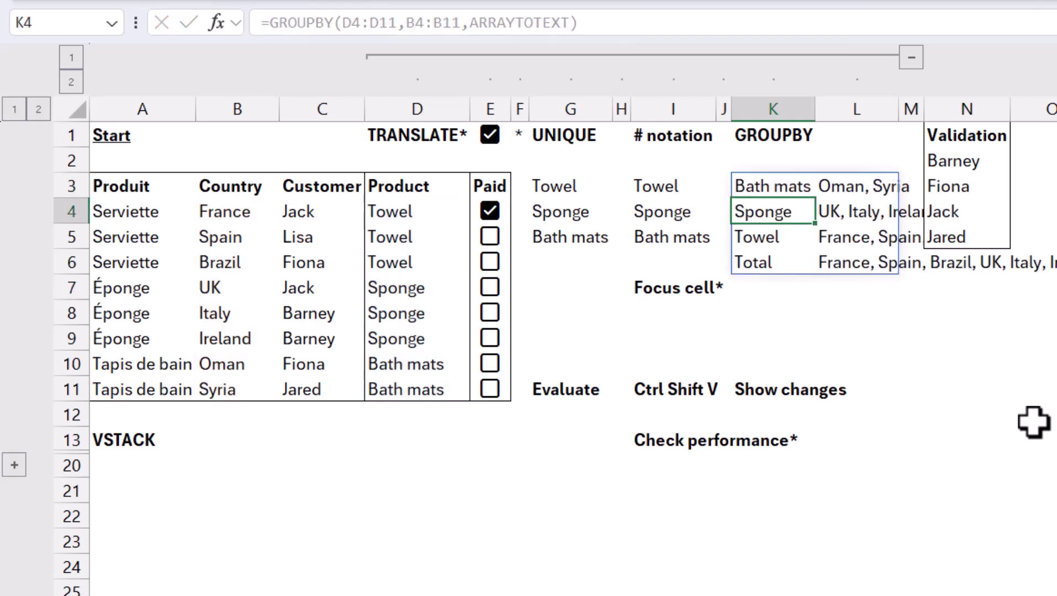
key("Up")
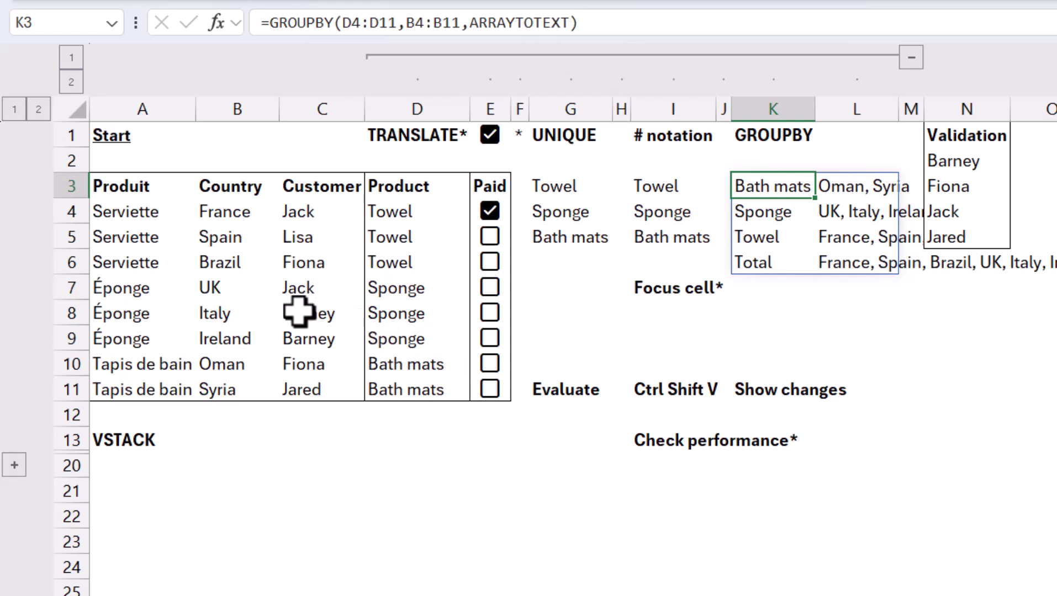
Step: Set D6 to Bath mats and review the GROUPBY formula in K3 unchanged
left_click(397, 264)
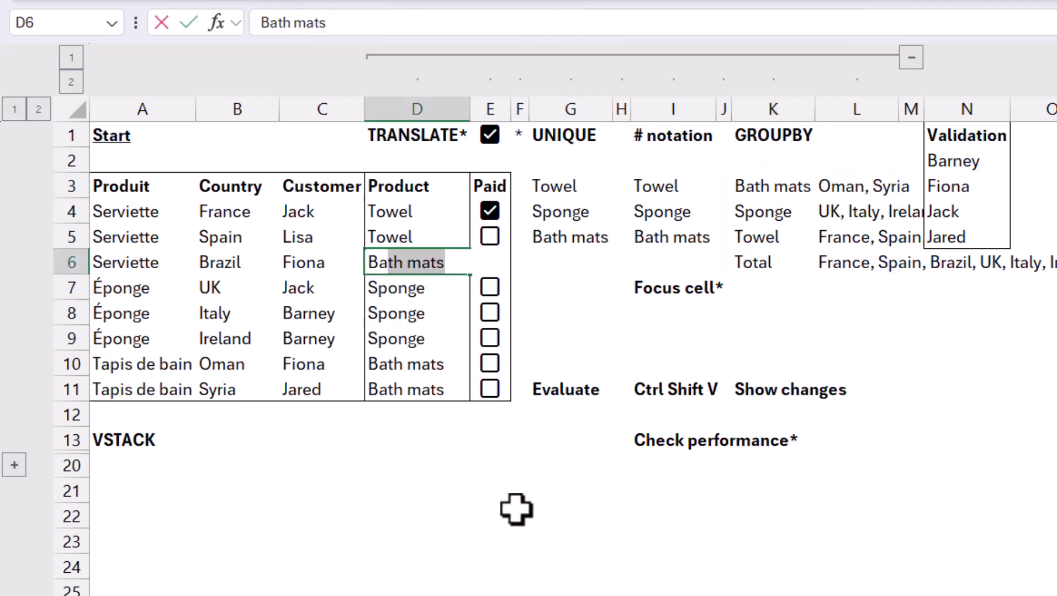
key("Return")
key("Up")
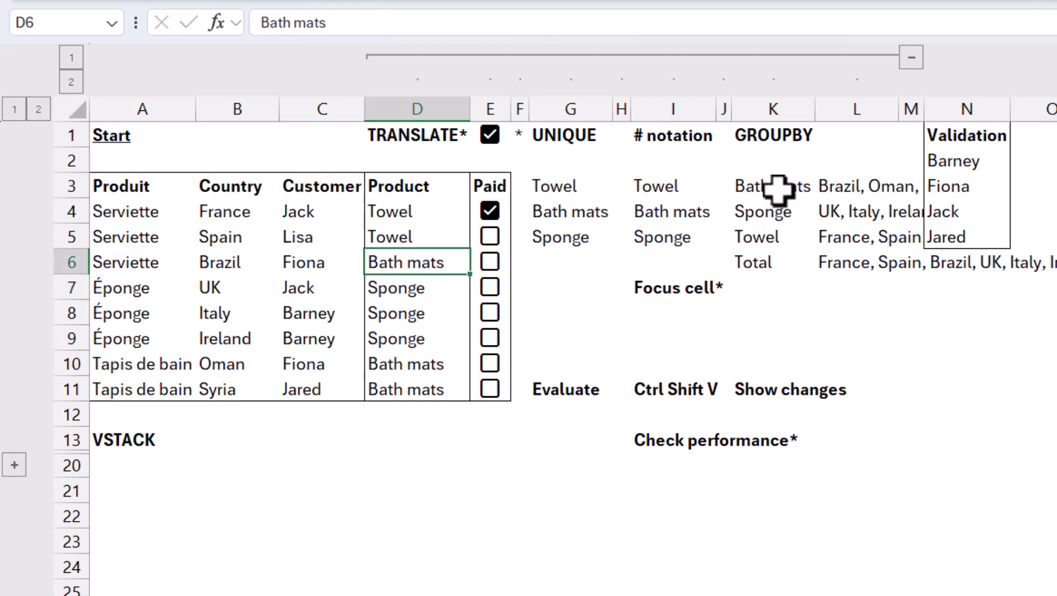
left_click(778, 188)
double_click(779, 189)
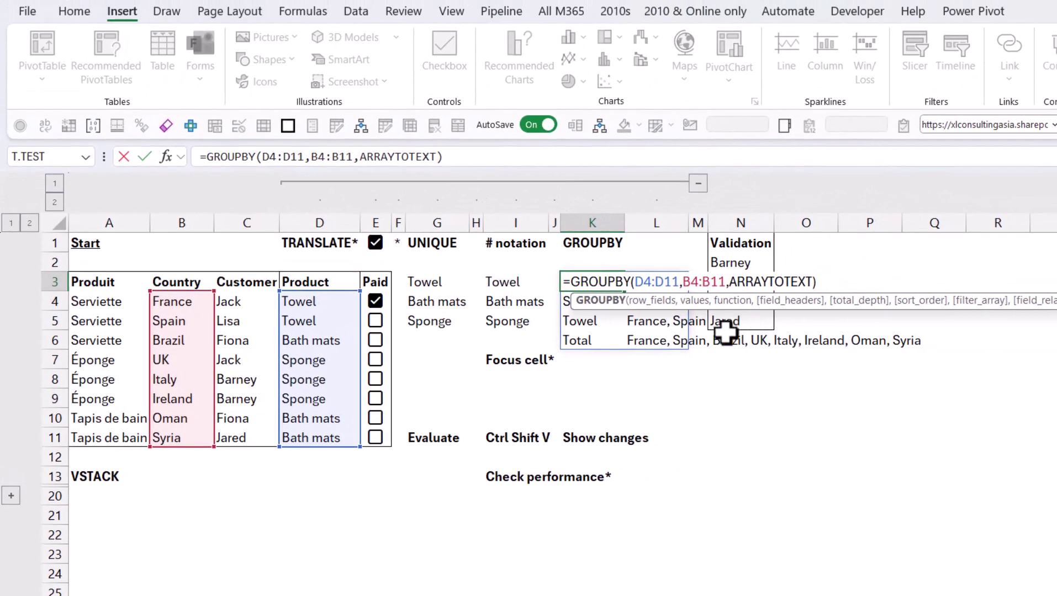
key("Escape")
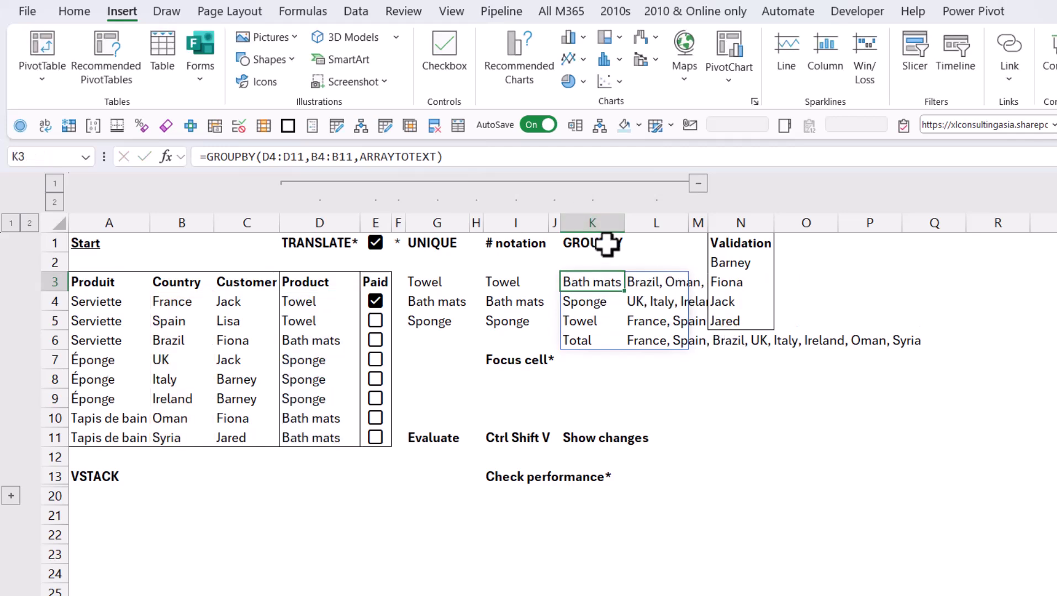
Step: Add an asterisk to the K1 heading so it reads GROUPBY*
left_click(622, 246)
key("F2")
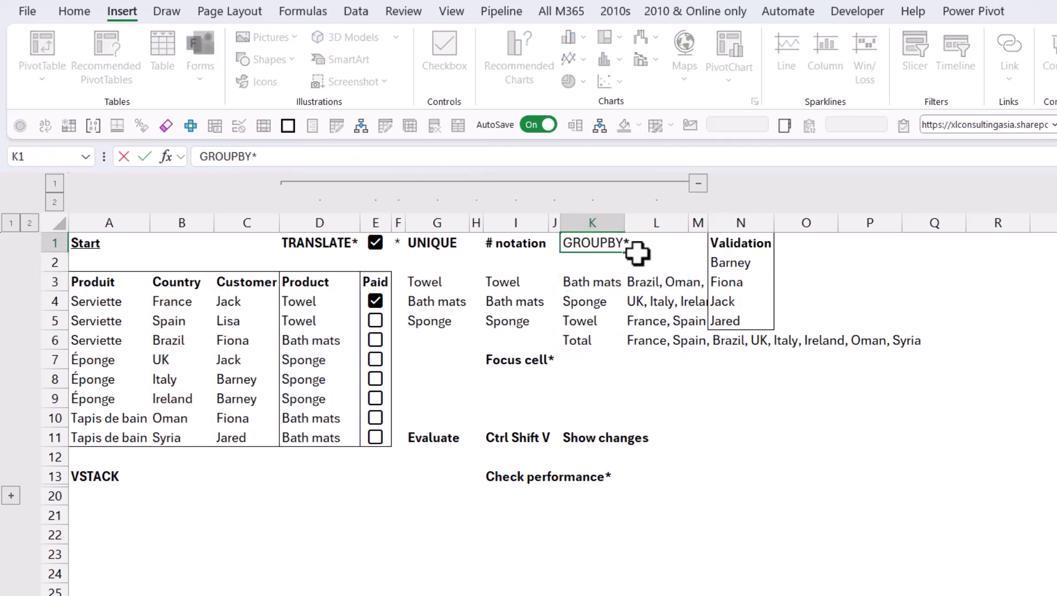
key("Return")
key("Up")
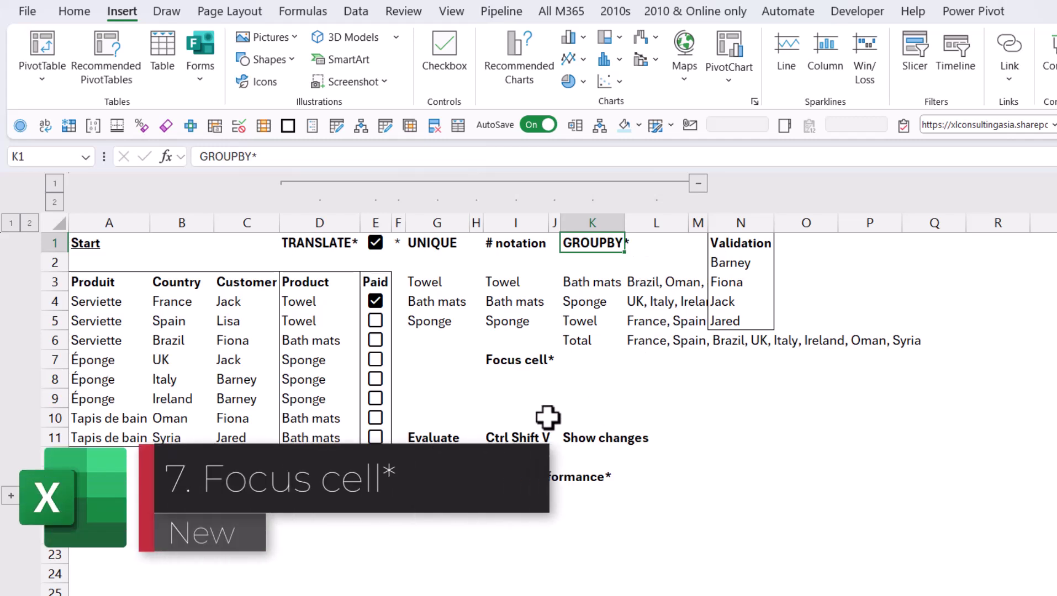
Step: Turn on Focus Cell and select N9, N13, G21, C13 and I10 to watch the highlight
left_click(602, 396)
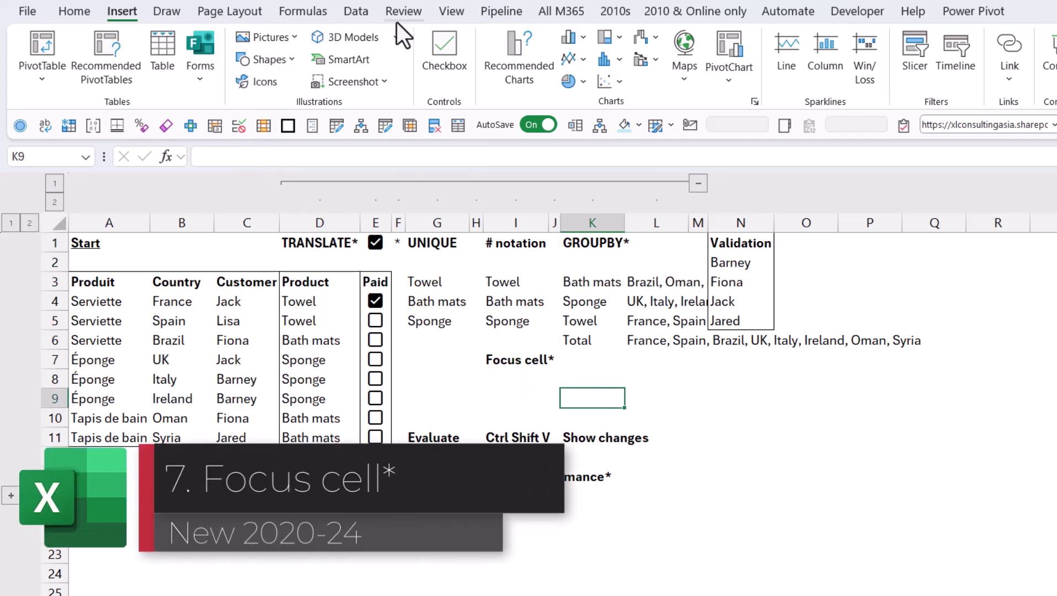
left_click(452, 14)
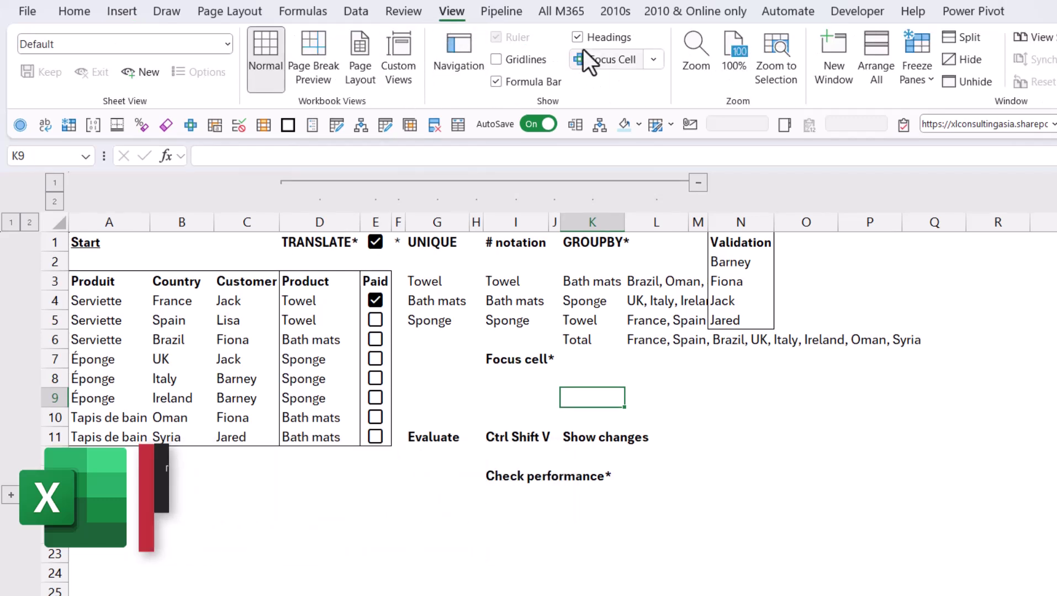
left_click(607, 55)
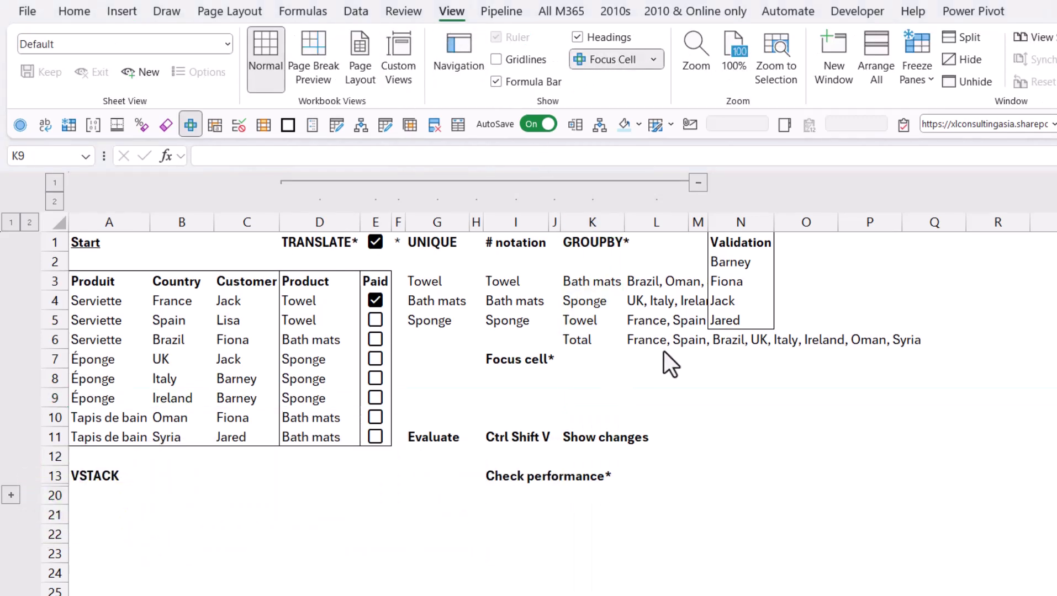
left_click(719, 400)
left_click(739, 477)
left_click(446, 516)
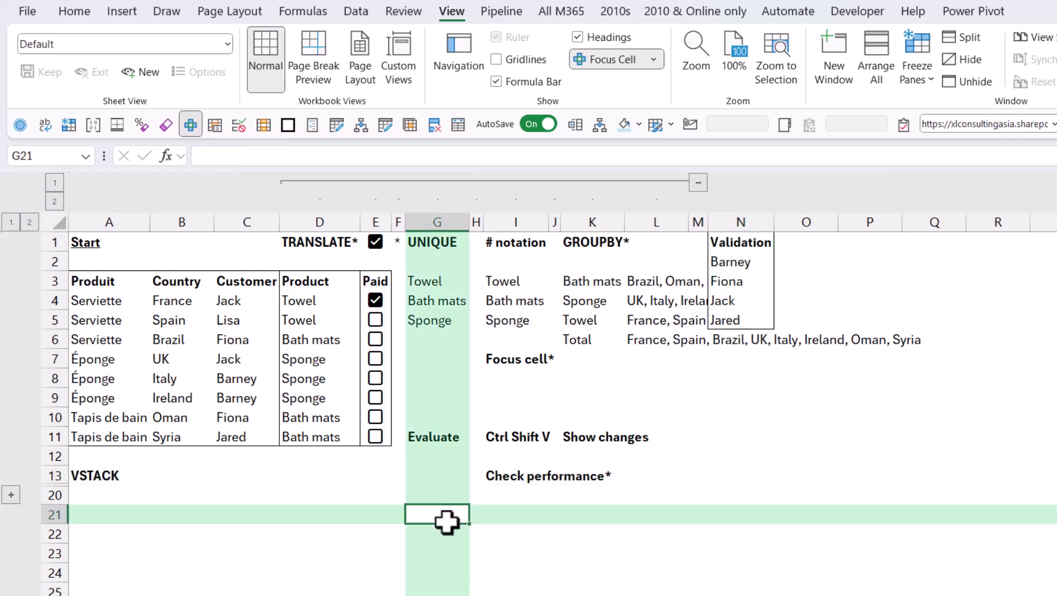
left_click(276, 478)
left_click(531, 414)
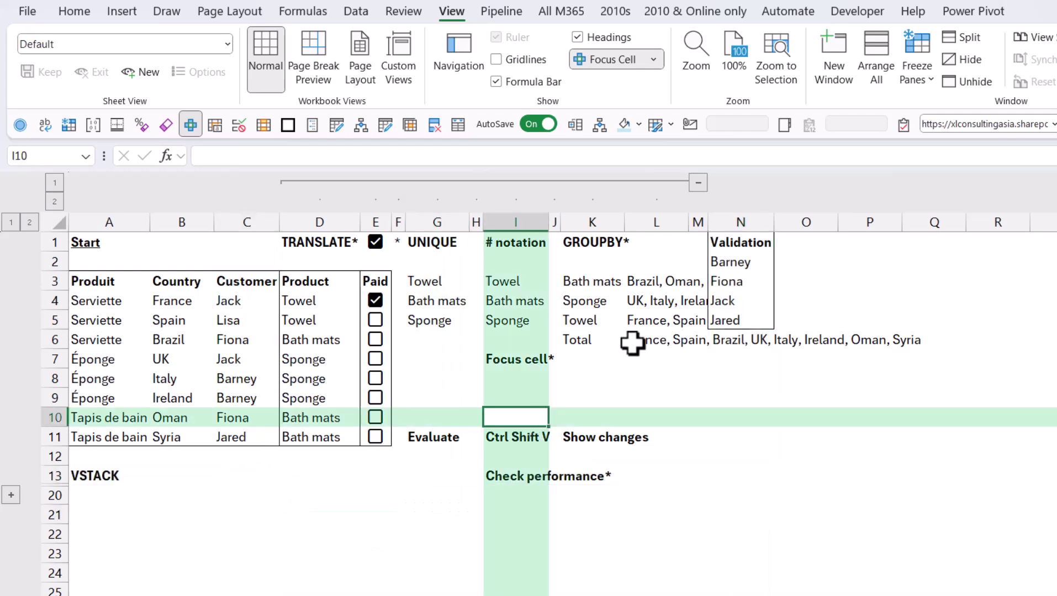
Step: Check the Focus Cell options, select L12, then switch Focus Cell off
left_click(654, 58)
left_click(646, 490)
left_click(685, 453)
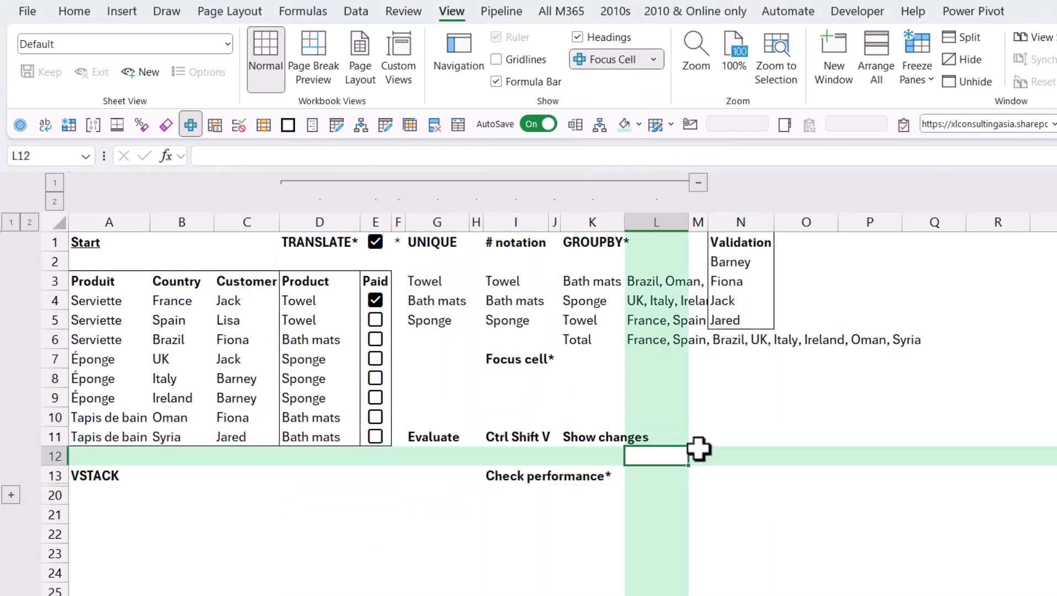
left_click(606, 52)
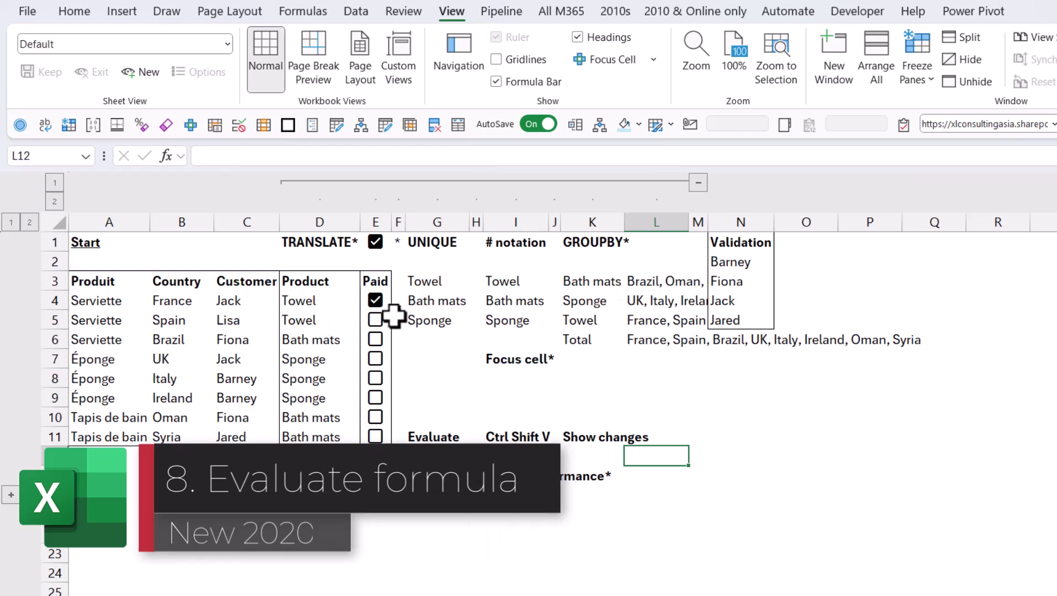
Step: Preview the A5 value inside D5's TRANSLATE formula without editing it
left_click(312, 321)
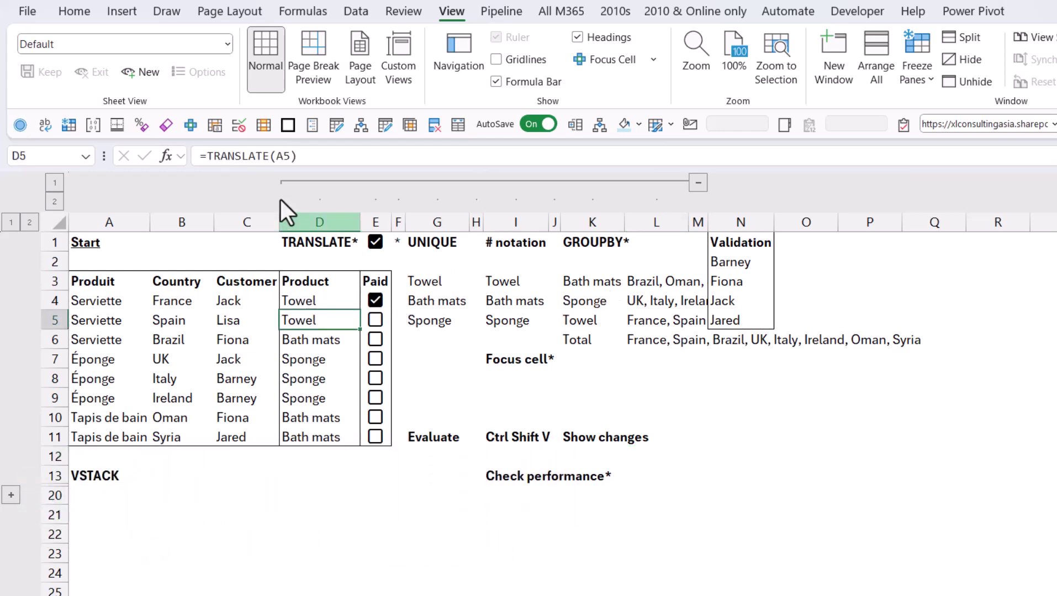
double_click(288, 156)
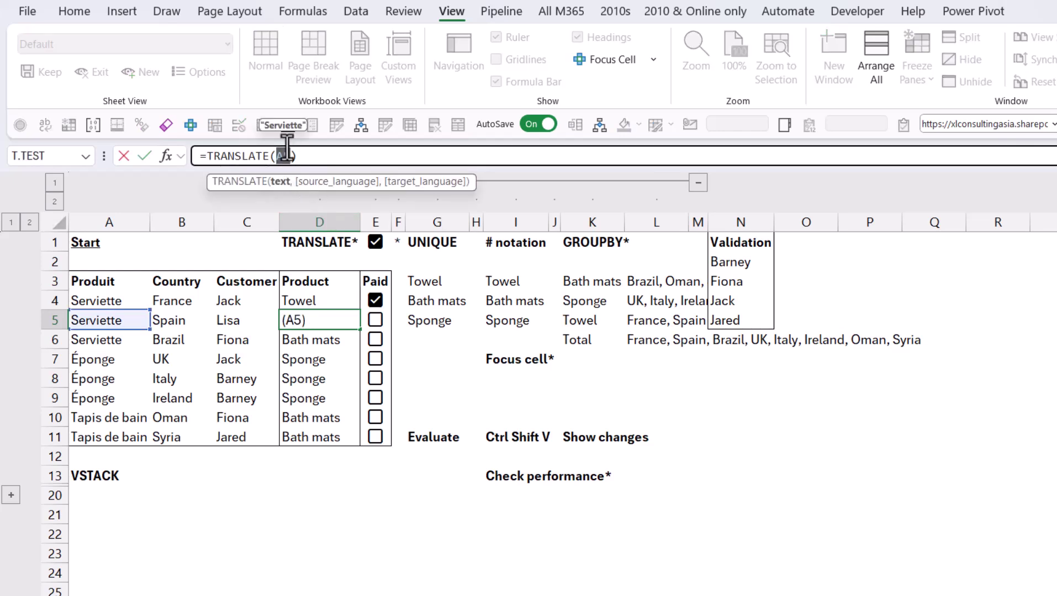
key("Escape")
Step: Preview the B4:B11, D4:D11 and full GROUPBY values in K3, then copy G3:G5
left_click(601, 280)
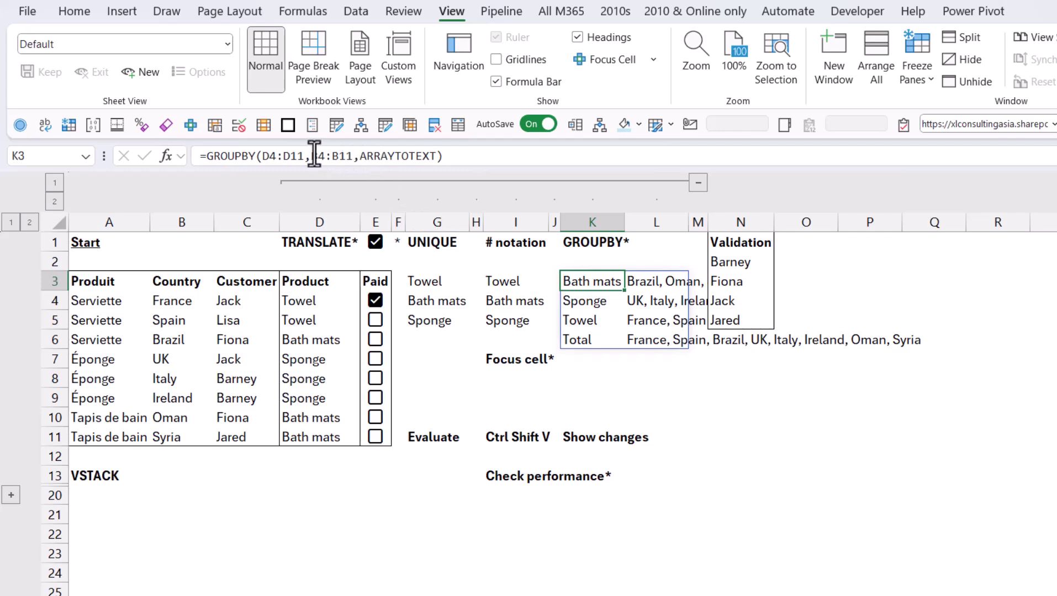
left_click_drag(315, 156, 354, 156)
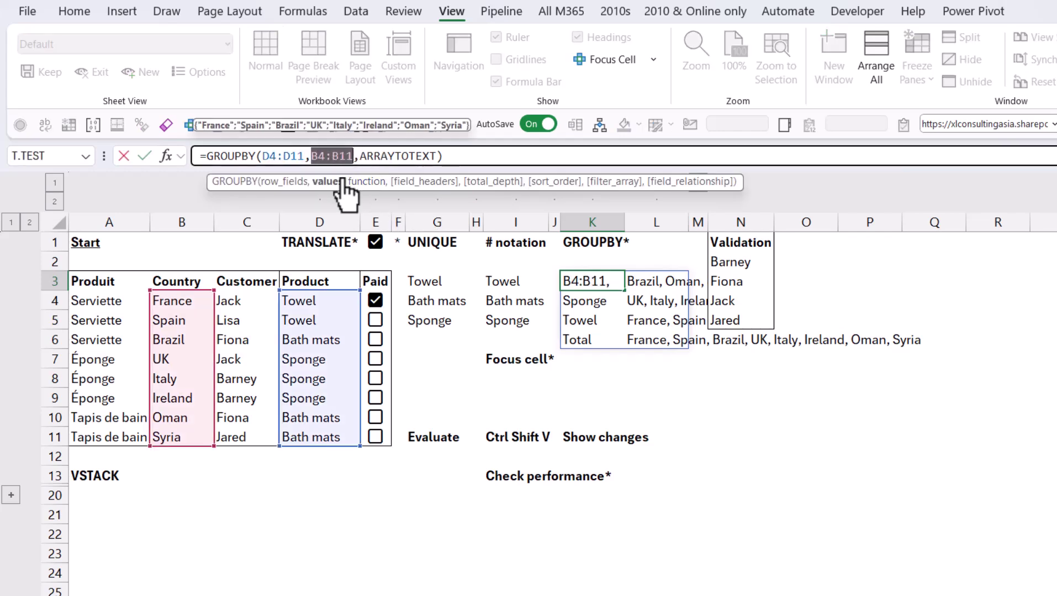
left_click(294, 186)
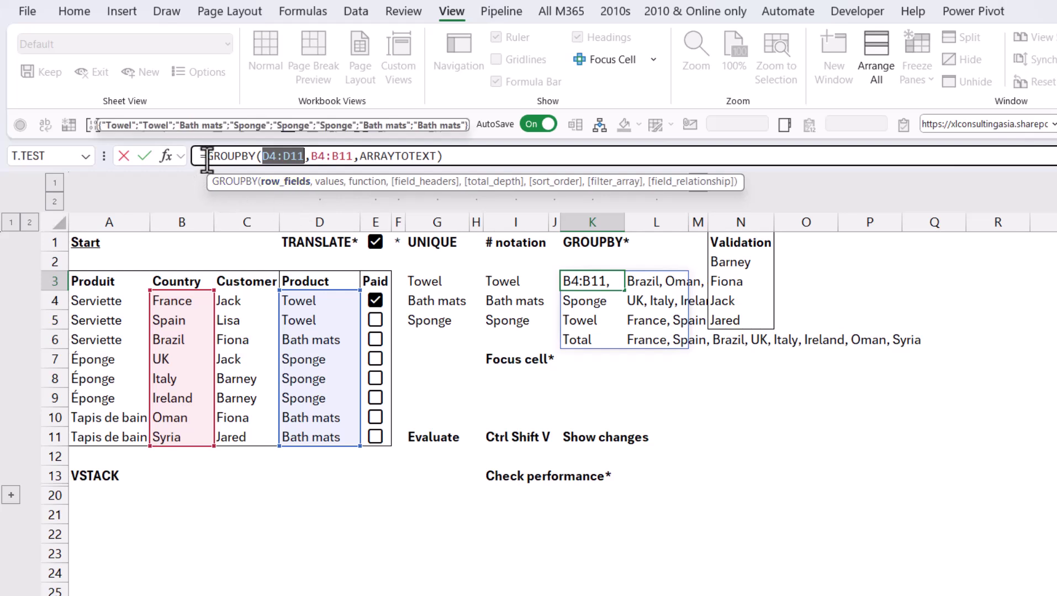
left_click_drag(206, 157, 455, 157)
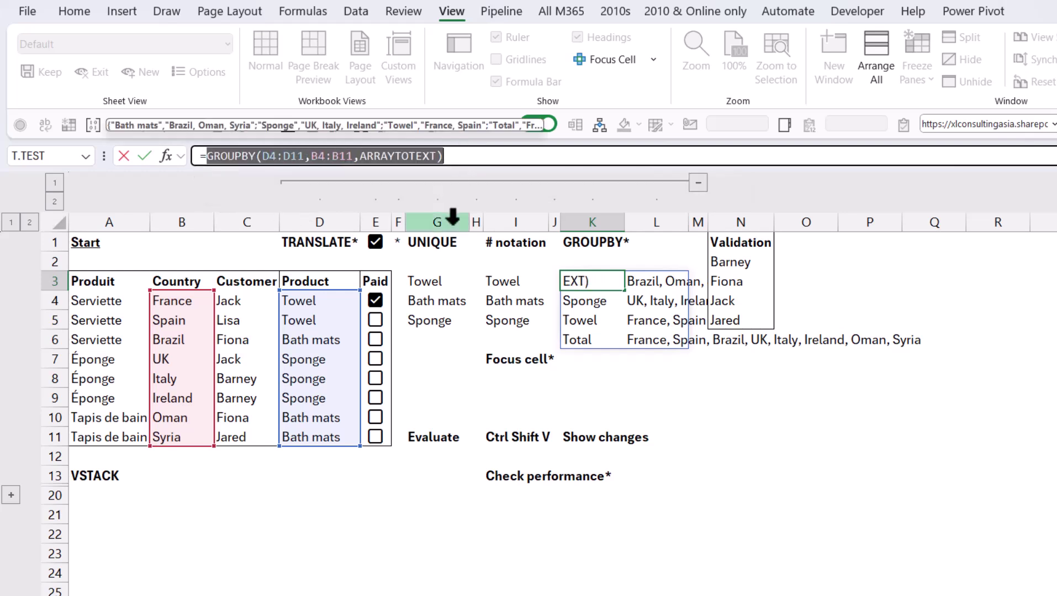
key("Escape")
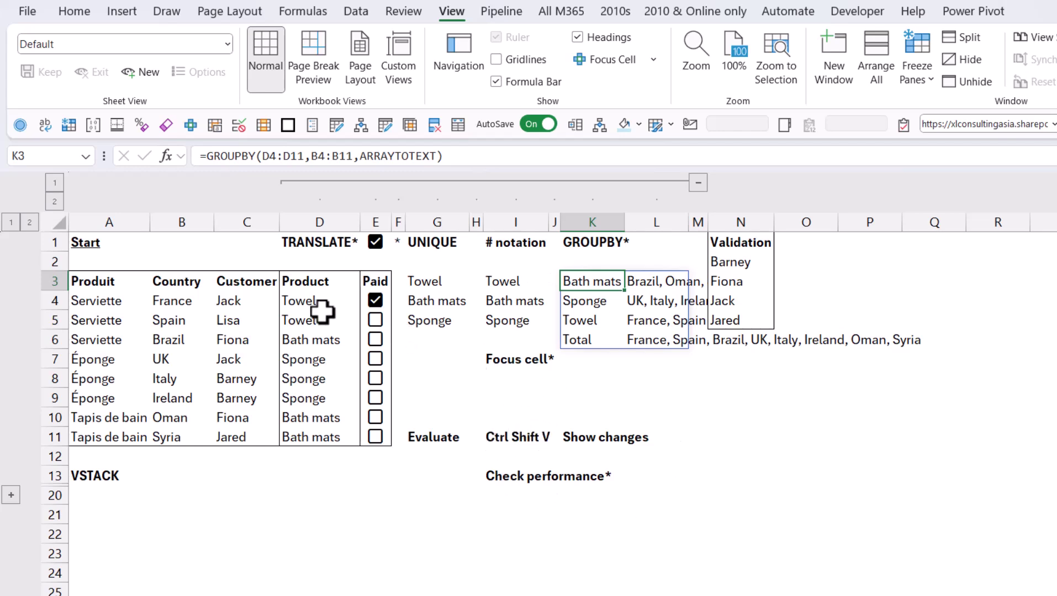
left_click_drag(446, 280, 440, 314)
key("ctrl+c")
left_click(718, 431)
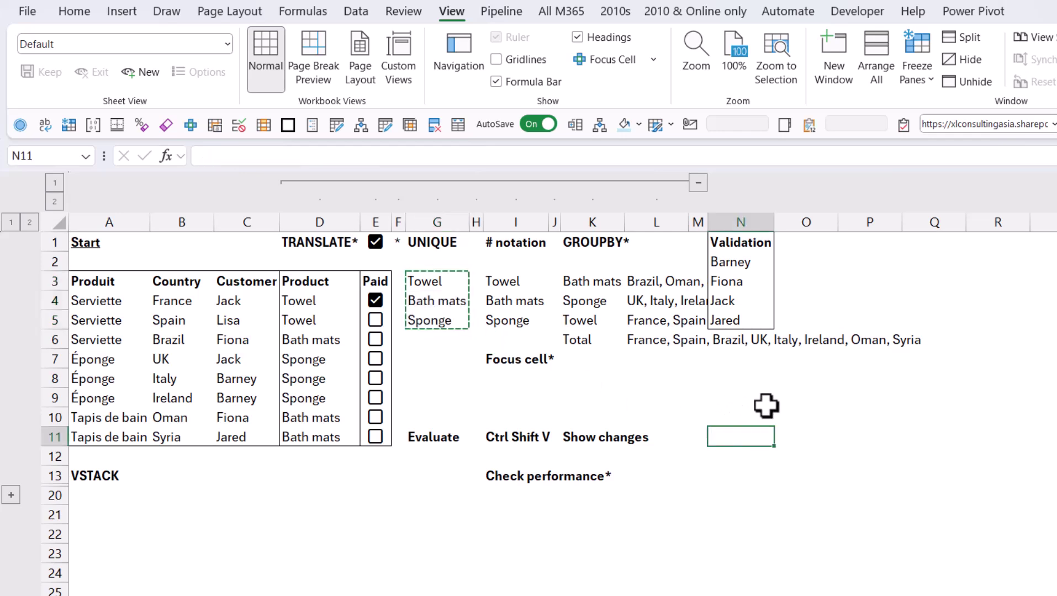
key("ctrl+shift+v")
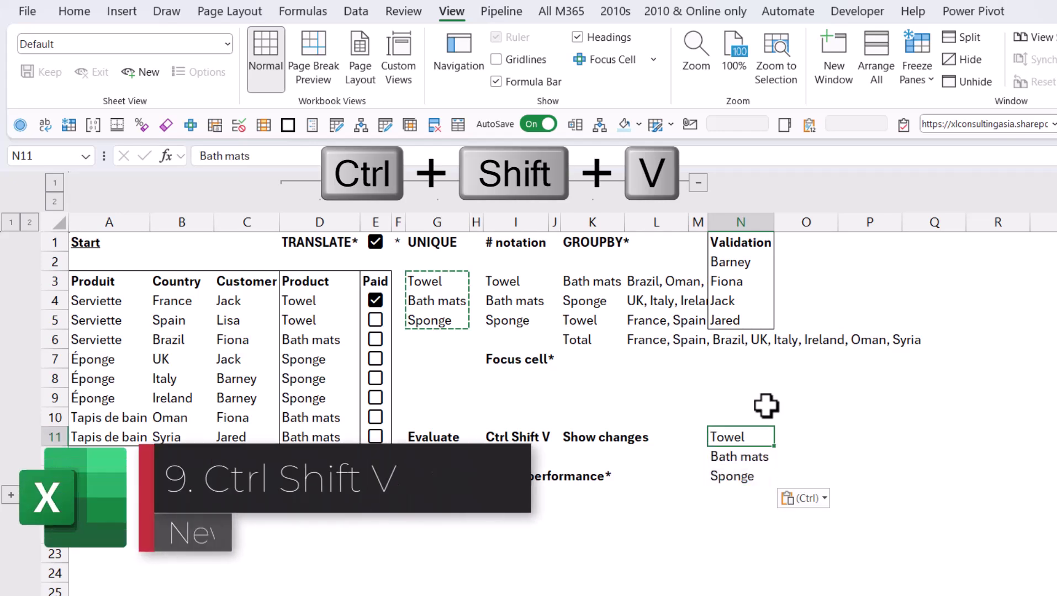
key("ctrl+z")
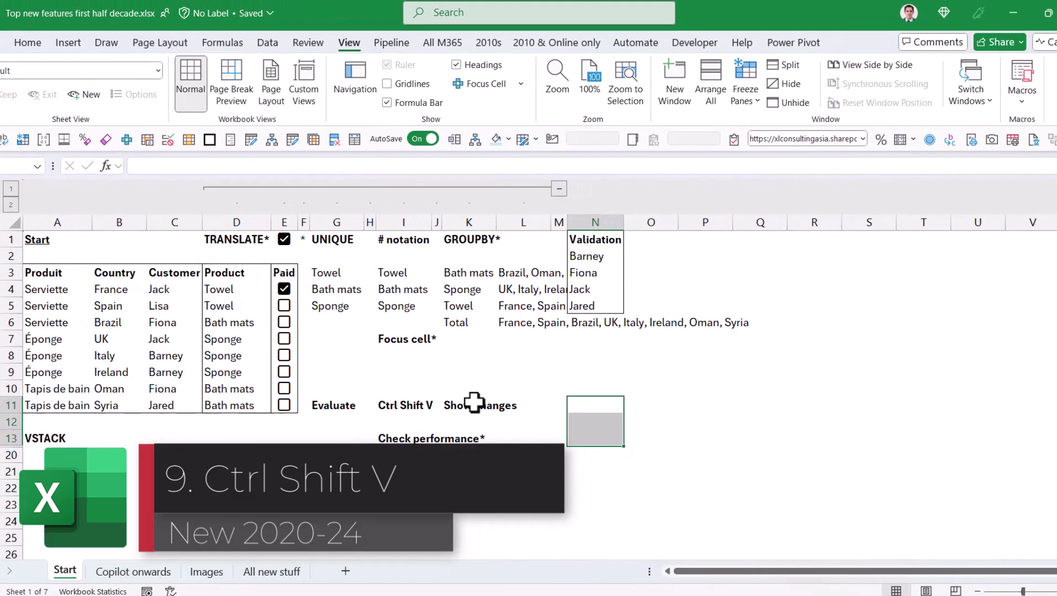
Step: Open Show Changes and replace Bath mats with New in D6
left_click(464, 375)
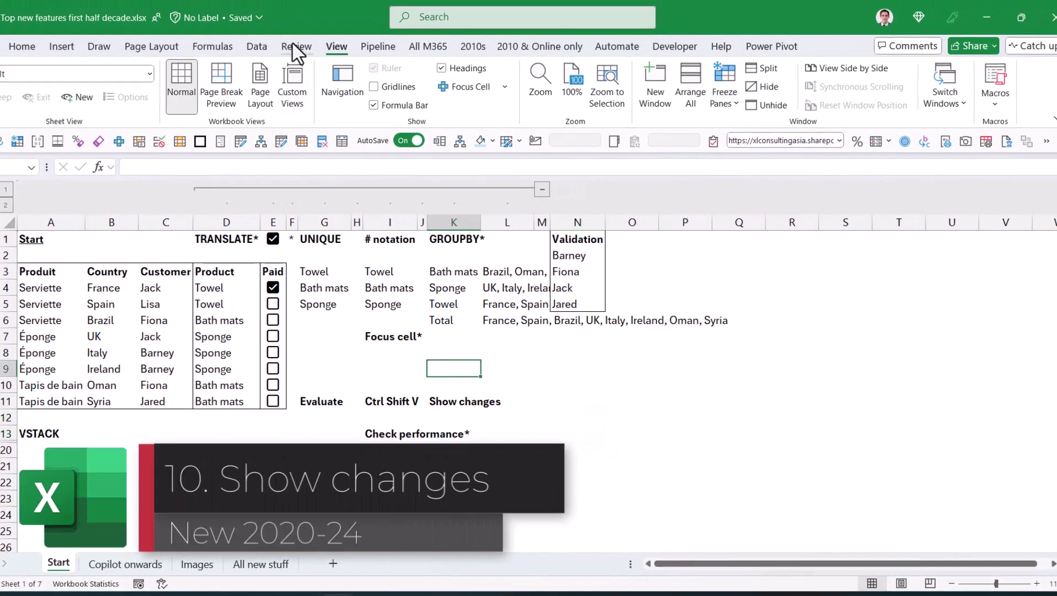
left_click(296, 47)
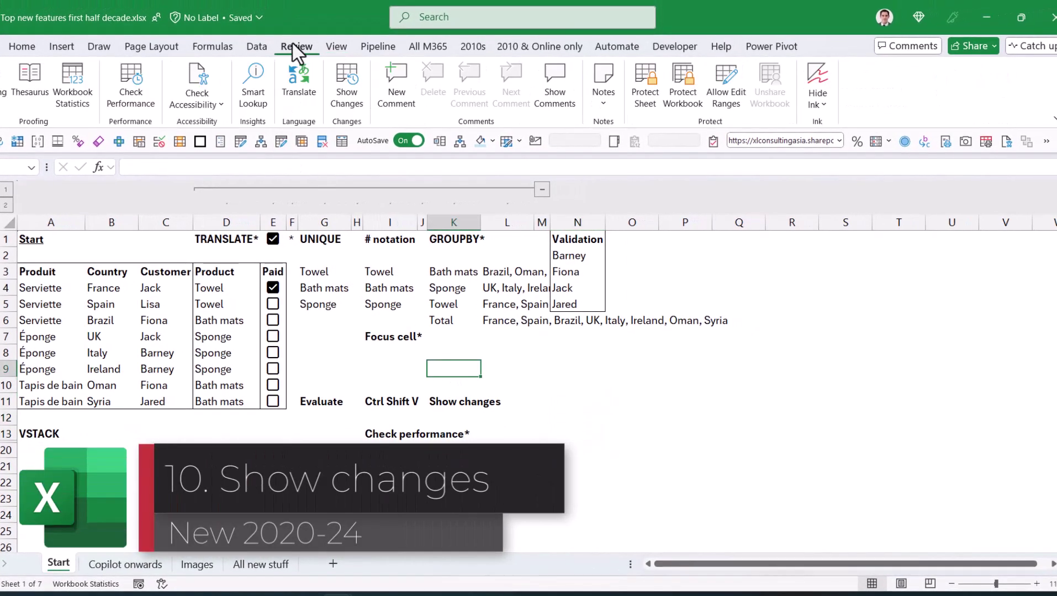
left_click(334, 77)
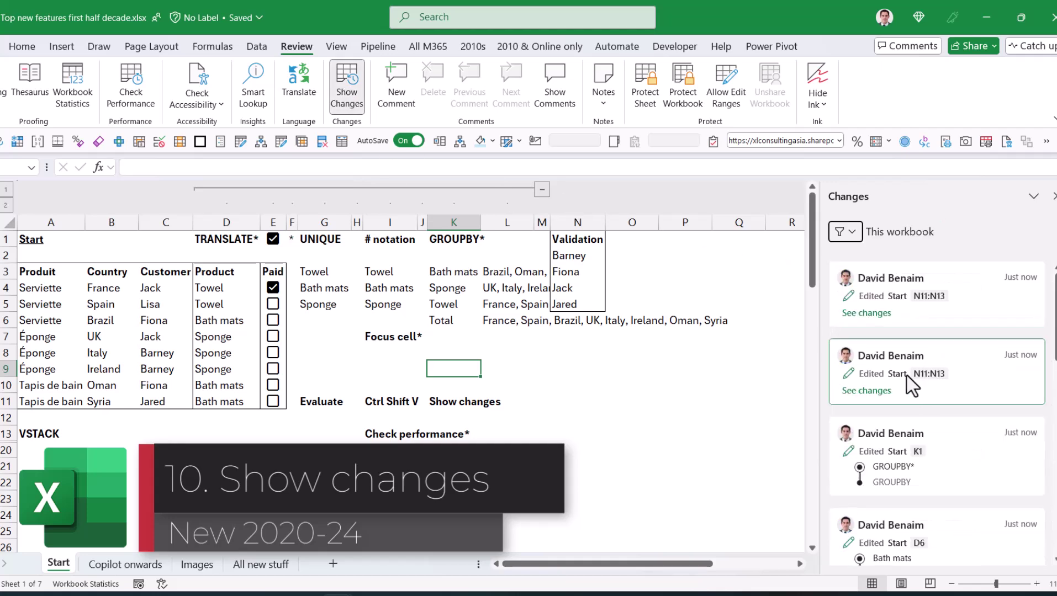
left_click(229, 323)
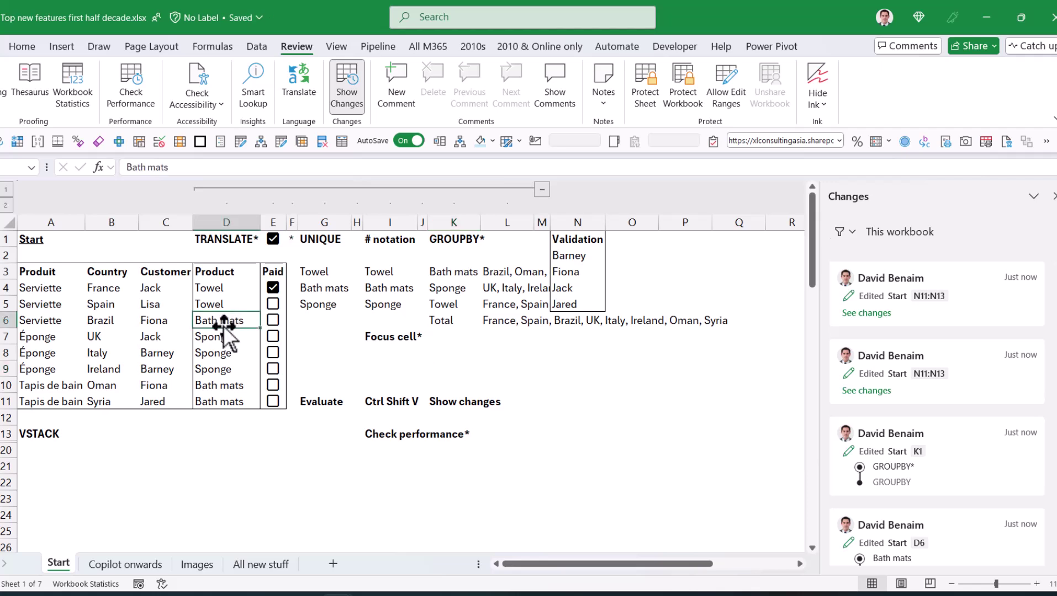
type("New")
key("Return")
key("Up")
Step: Filter the change log to D6:D7 and expand the D4:E11 edit details
left_click(933, 259)
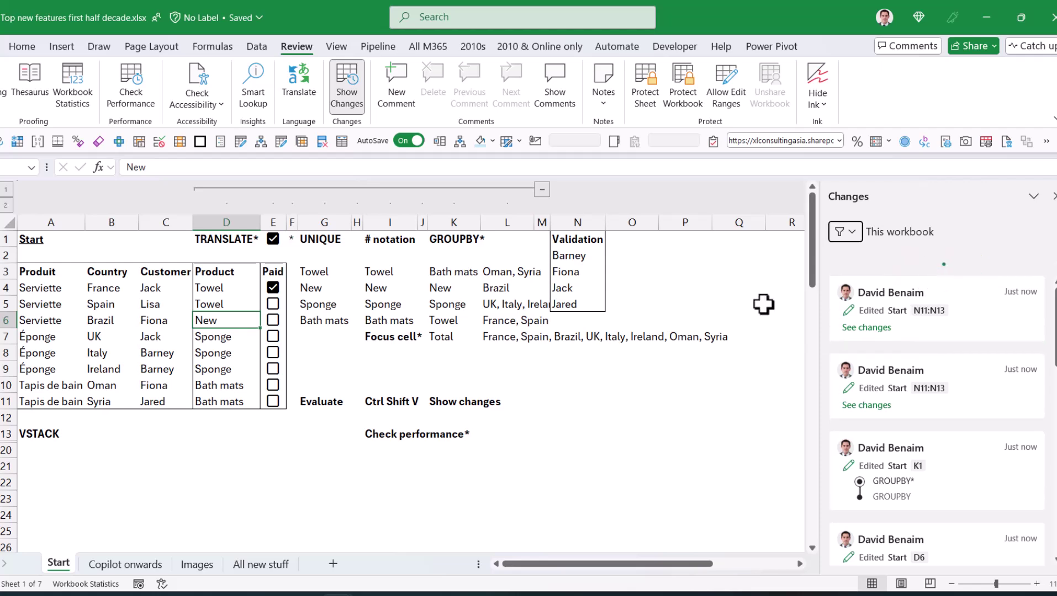
left_click(236, 337, "shift")
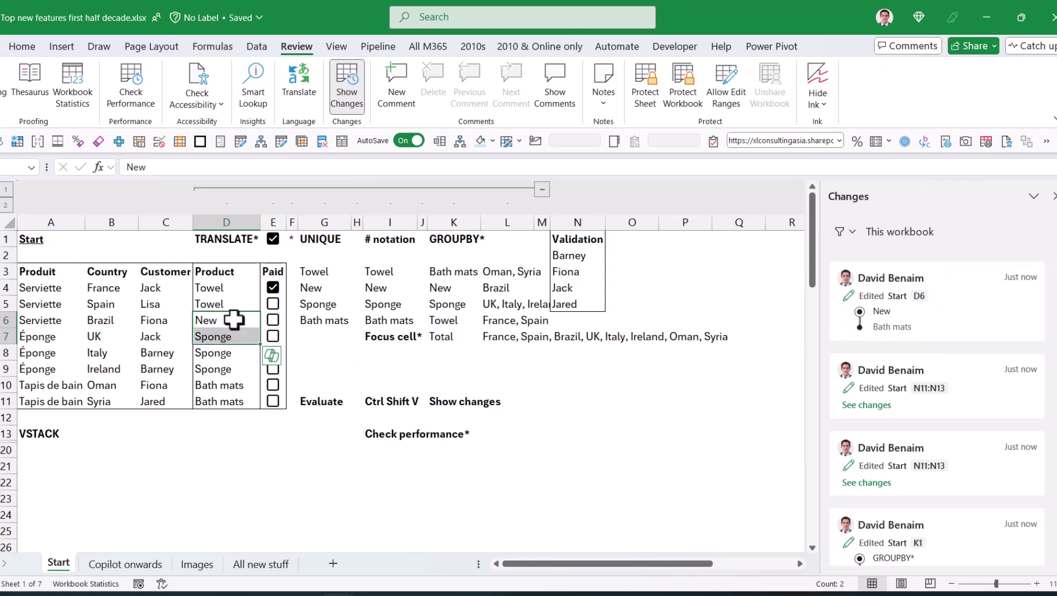
right_click(233, 319)
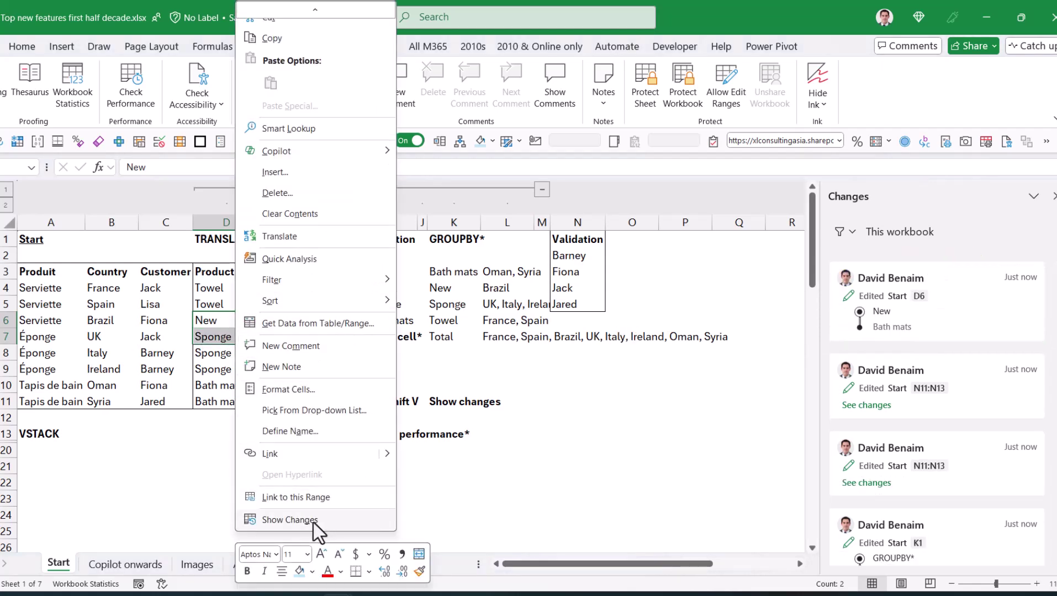
left_click(313, 521)
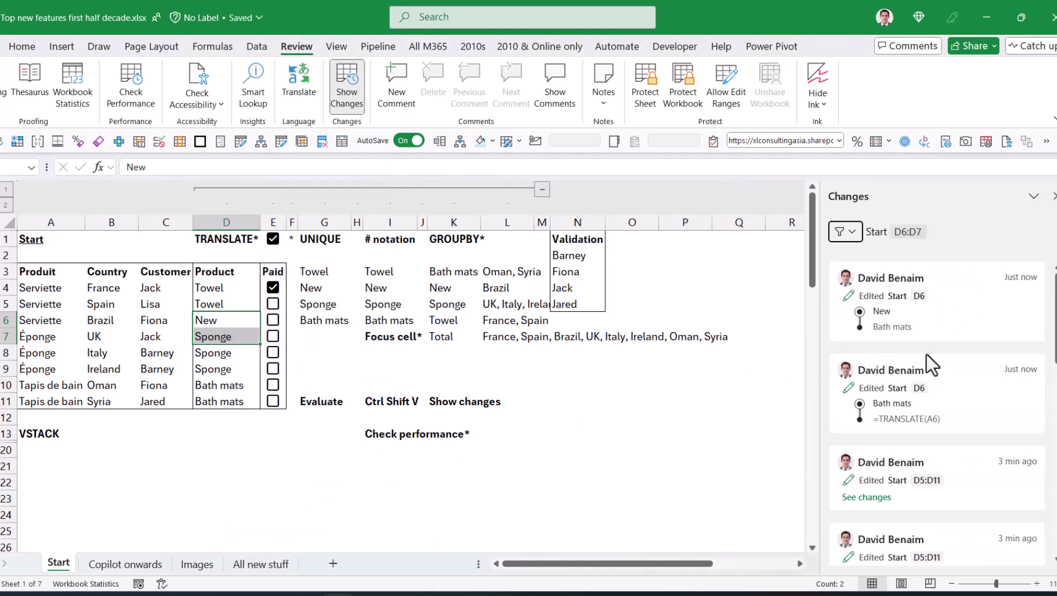
scroll(927, 386, "down", 2)
scroll(926, 507, "down", 3)
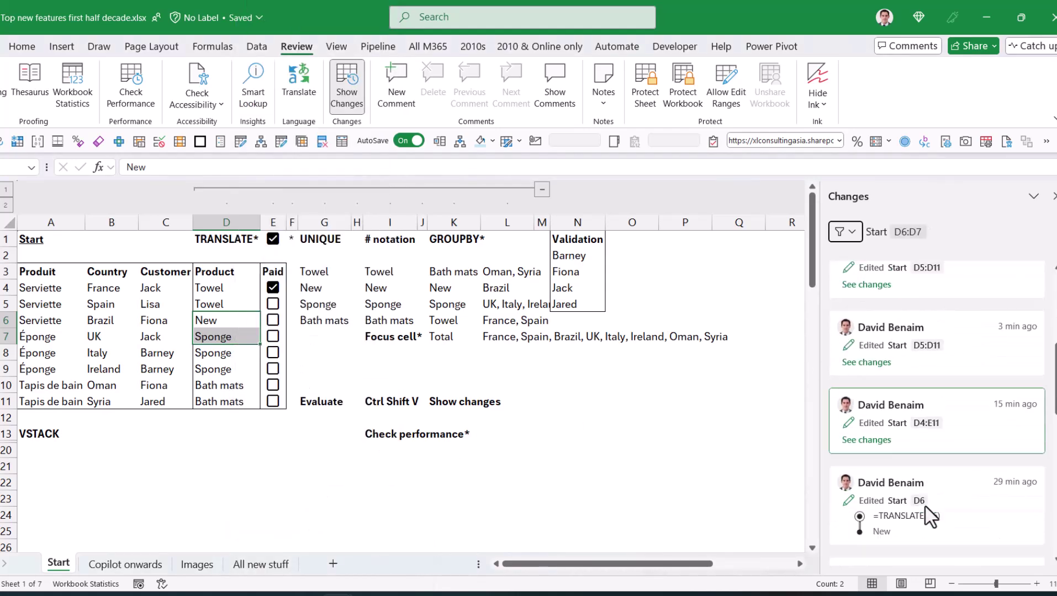
left_click(865, 441)
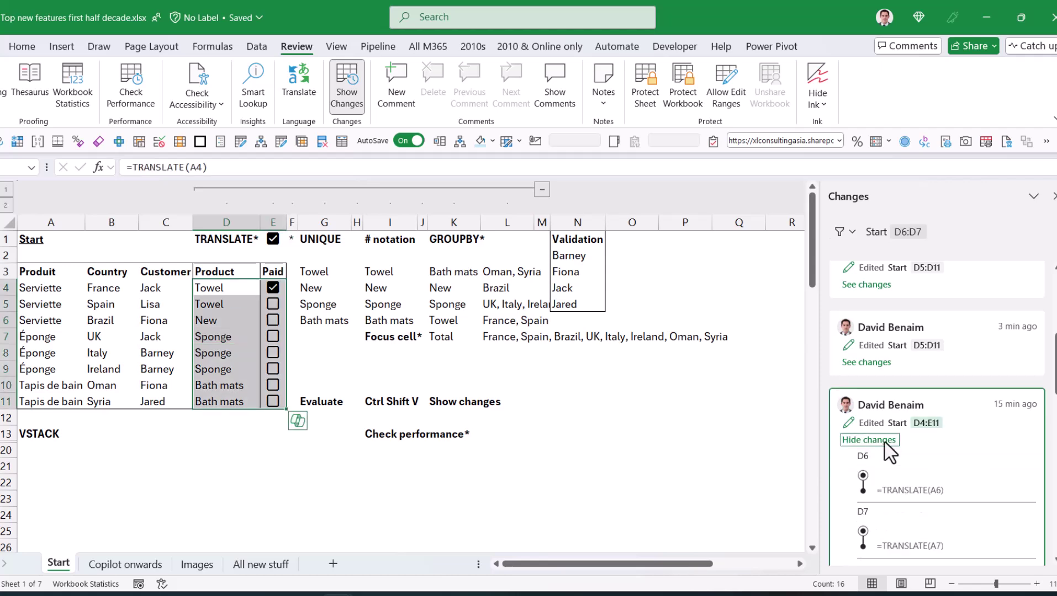
scroll(908, 473, "down", 3)
scroll(903, 395, "up", 5)
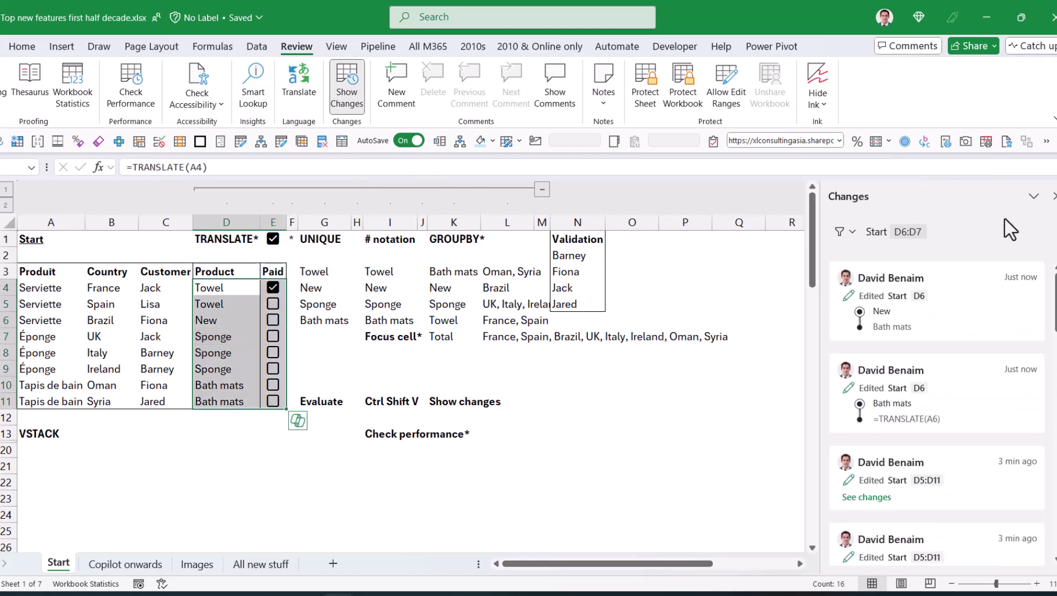
Step: Close the change log, run Check Performance, and inspect flagged ranges R47:V54 and O71:Q75
left_click(347, 83)
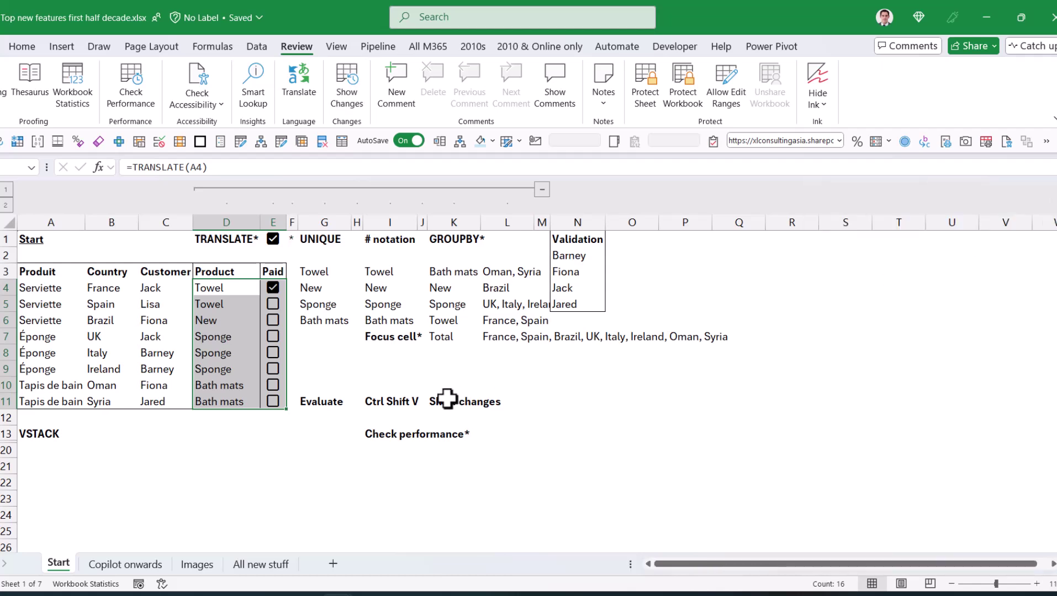
left_click(434, 368)
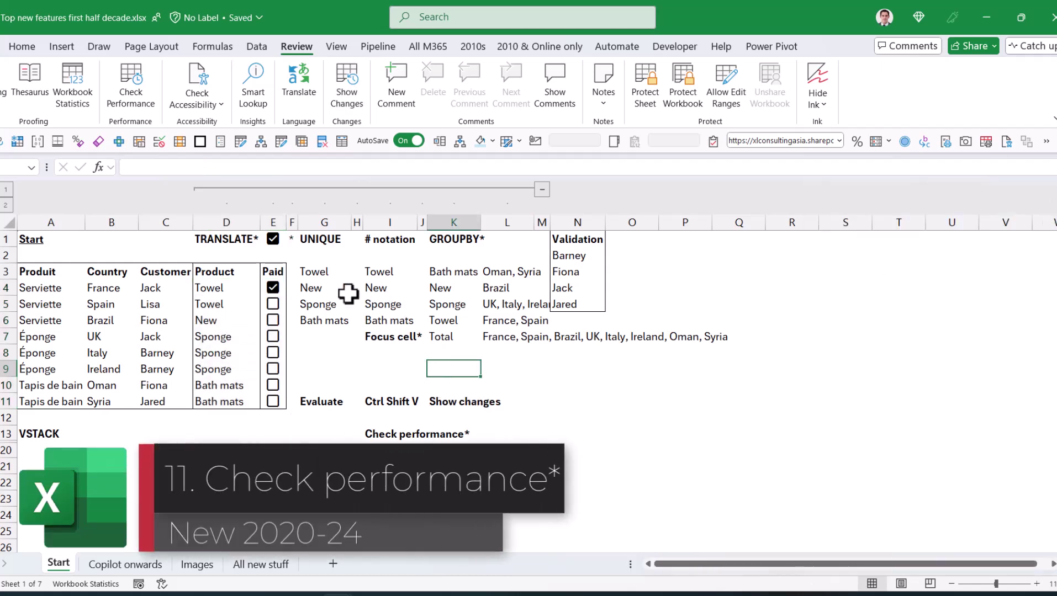
left_click(138, 95)
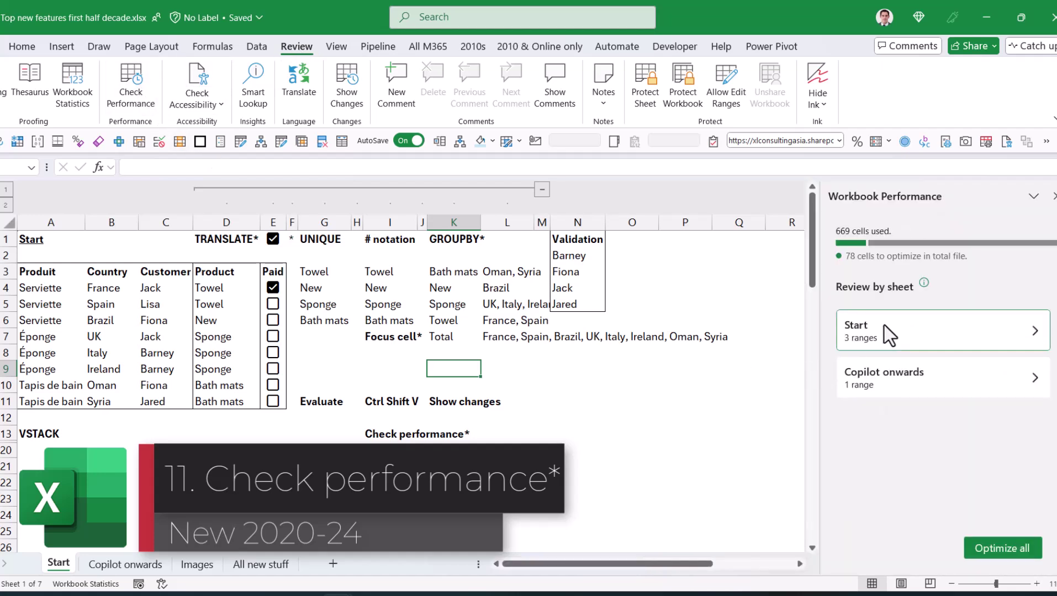
left_click(899, 340)
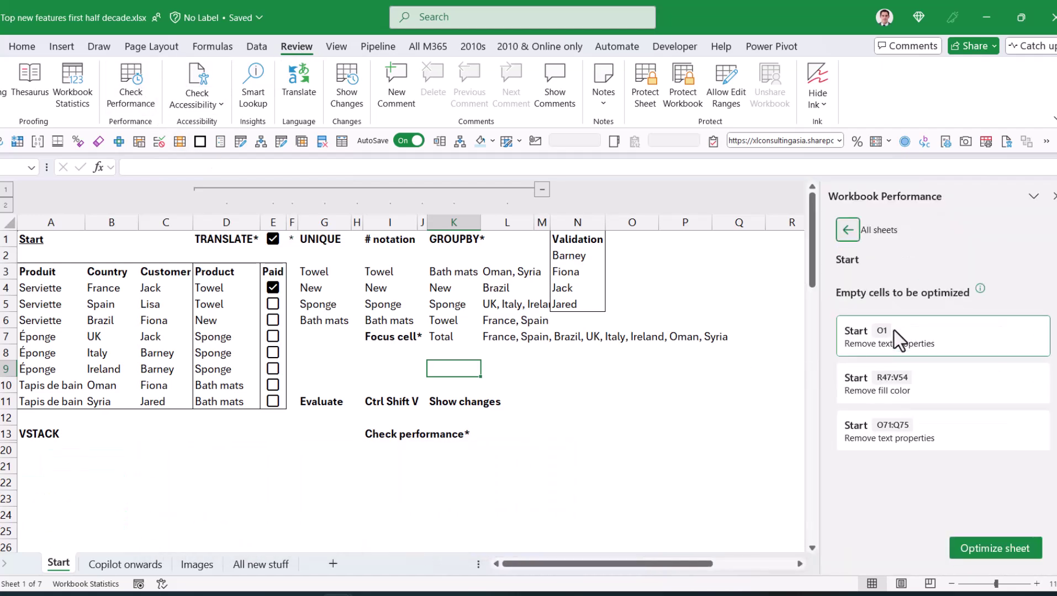
left_click(930, 387)
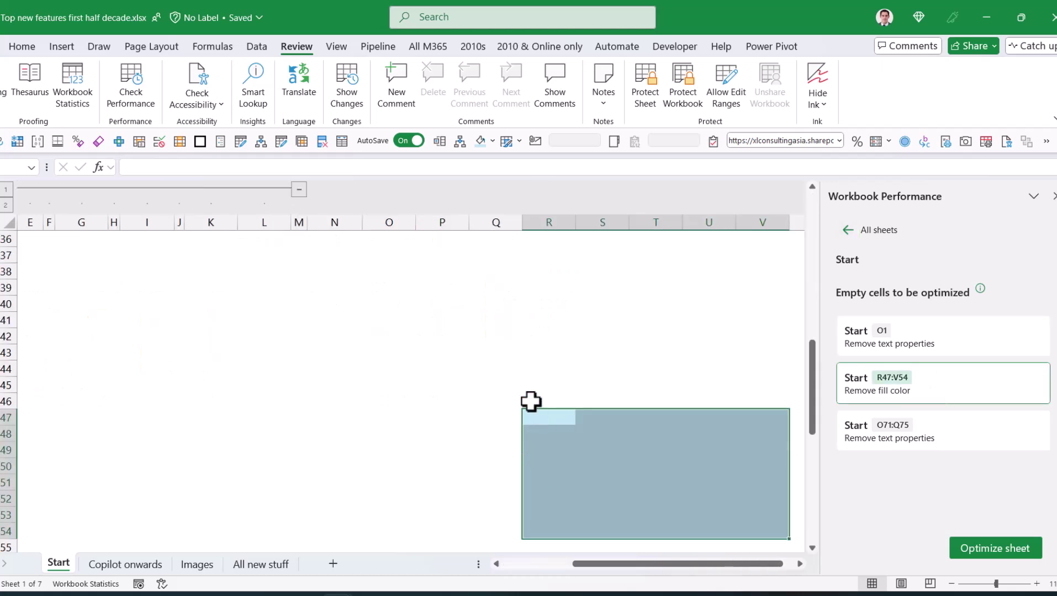
left_click(496, 385)
left_click(437, 357)
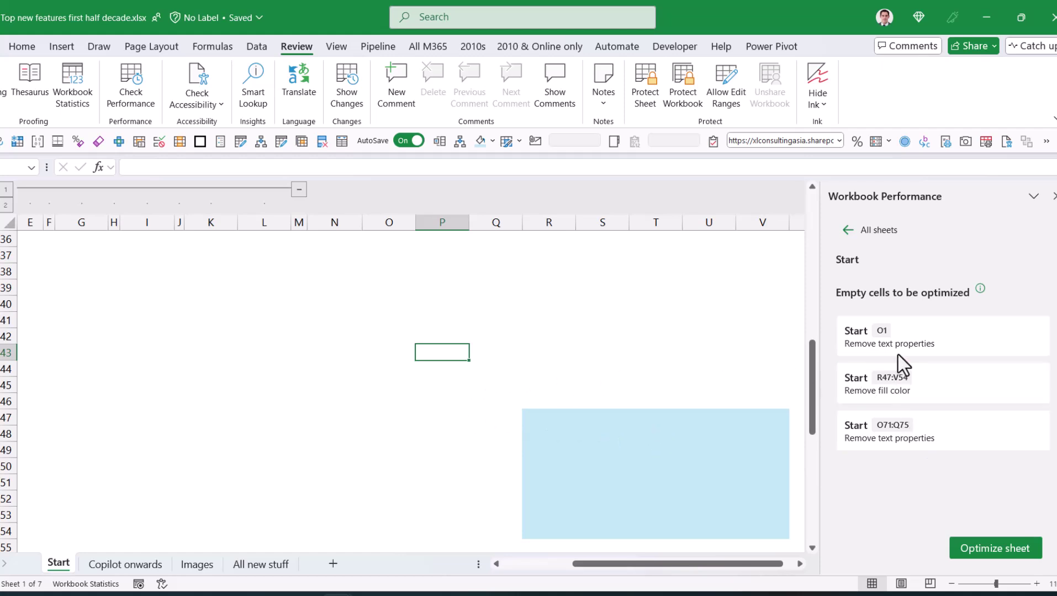
left_click(916, 437)
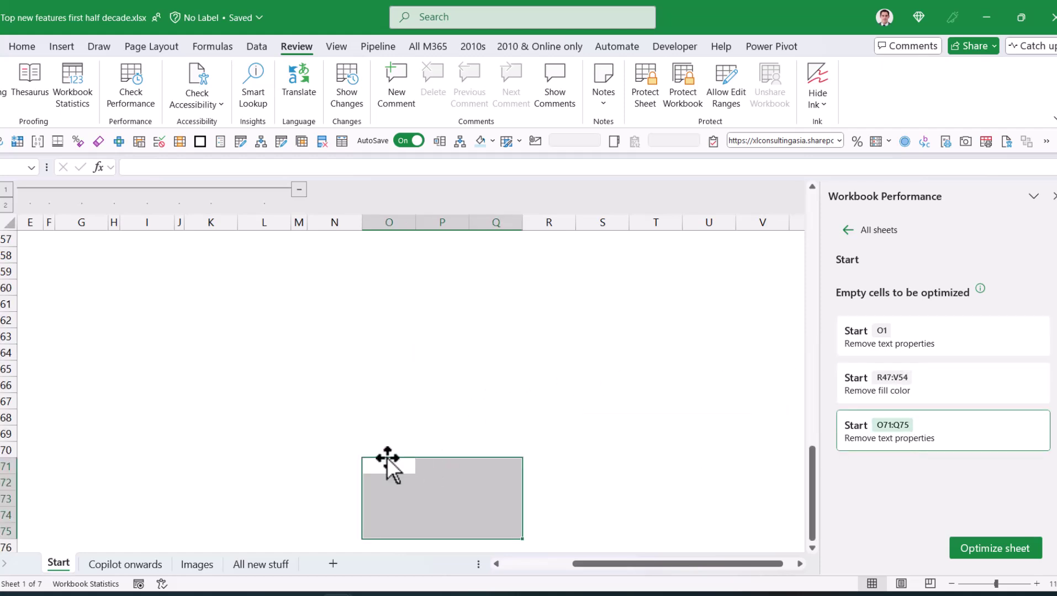
Step: Enter ssw in cell O73
left_click(21, 46)
left_click(413, 497)
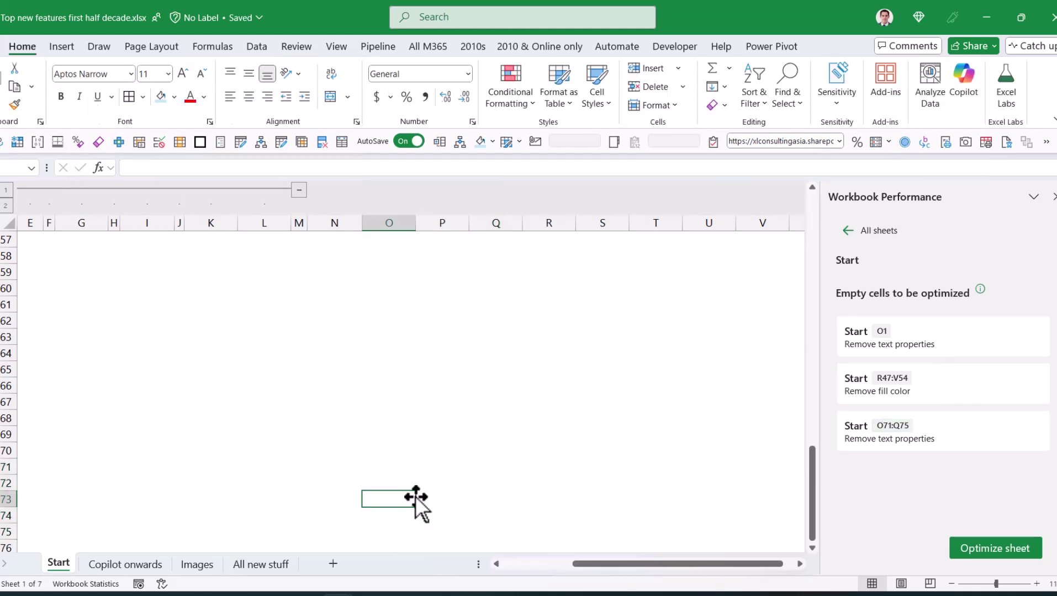
type("ssw")
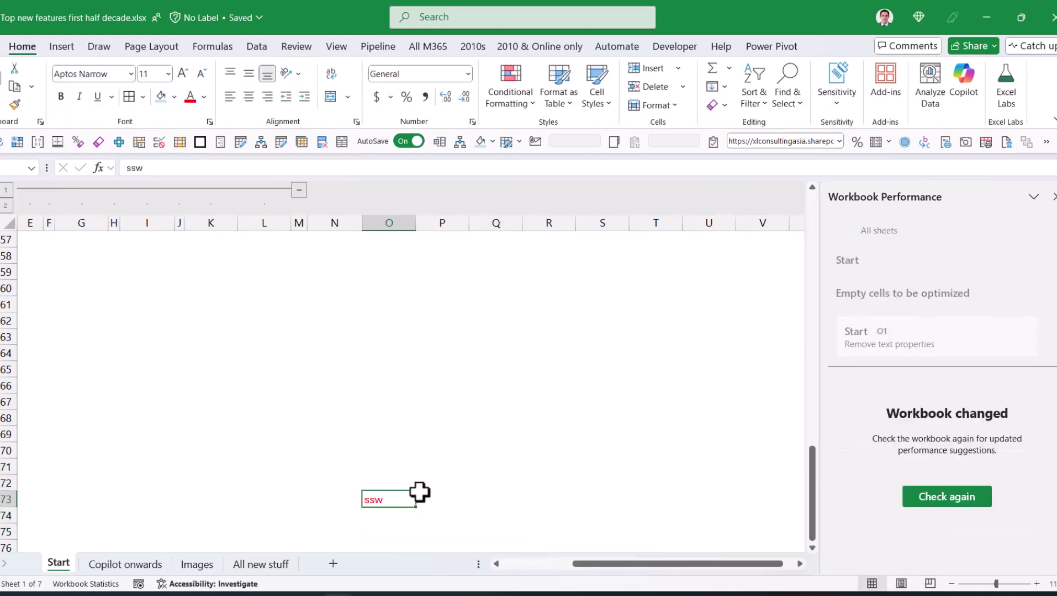
left_click(424, 343)
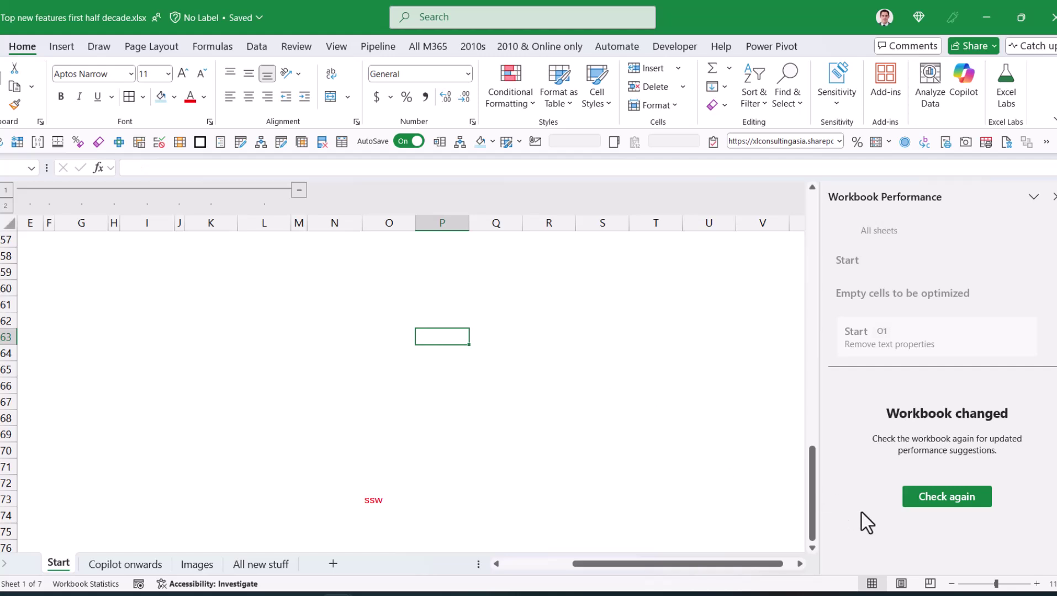
Step: Recheck performance, optimize all 76 flagged cells, and close the Workbook Performance pane
left_click(950, 495)
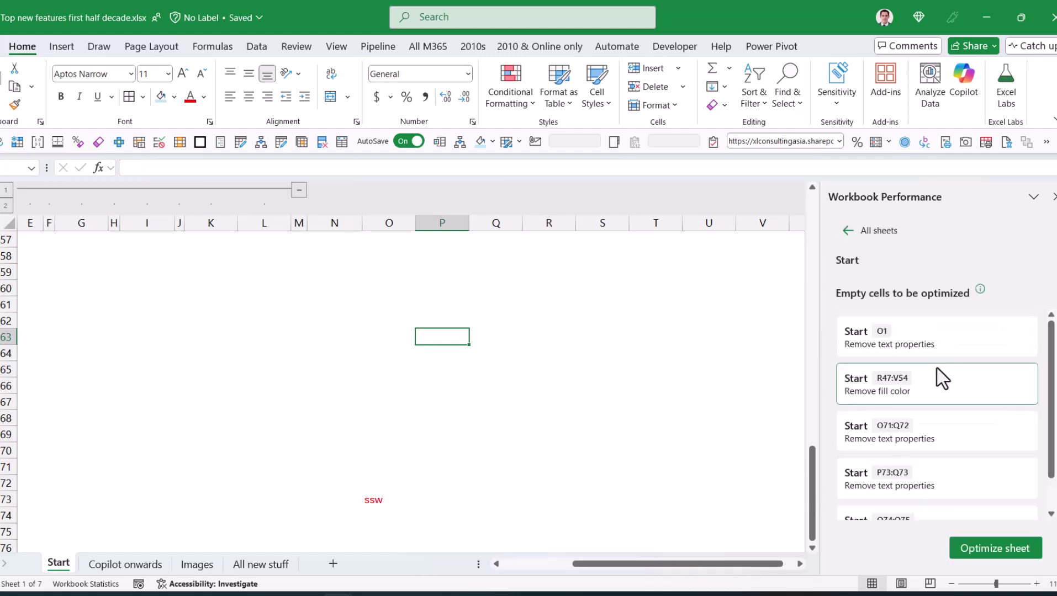
scroll(940, 380, "down", 1)
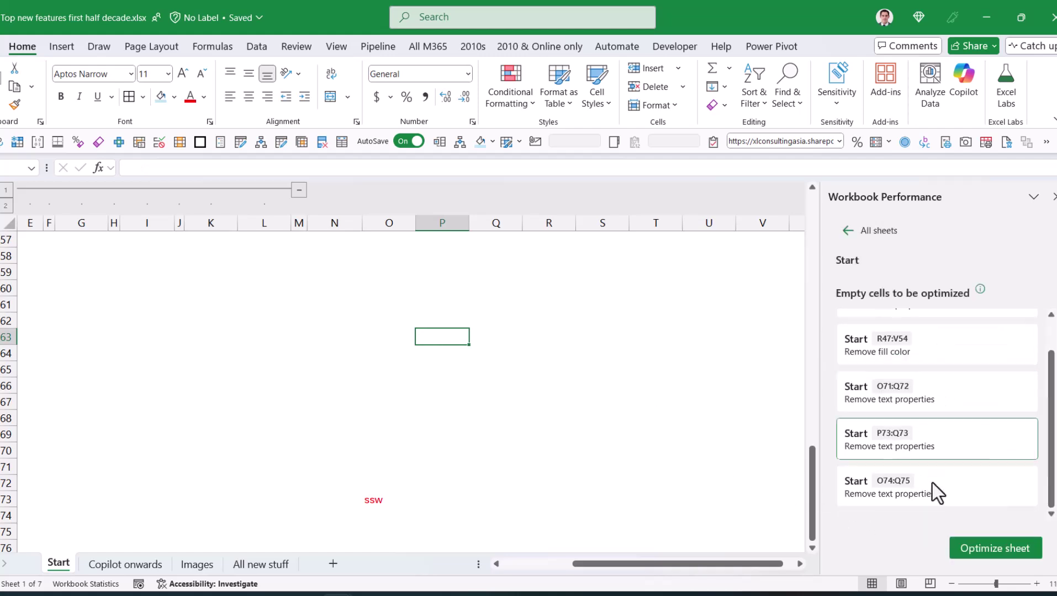
left_click(844, 230)
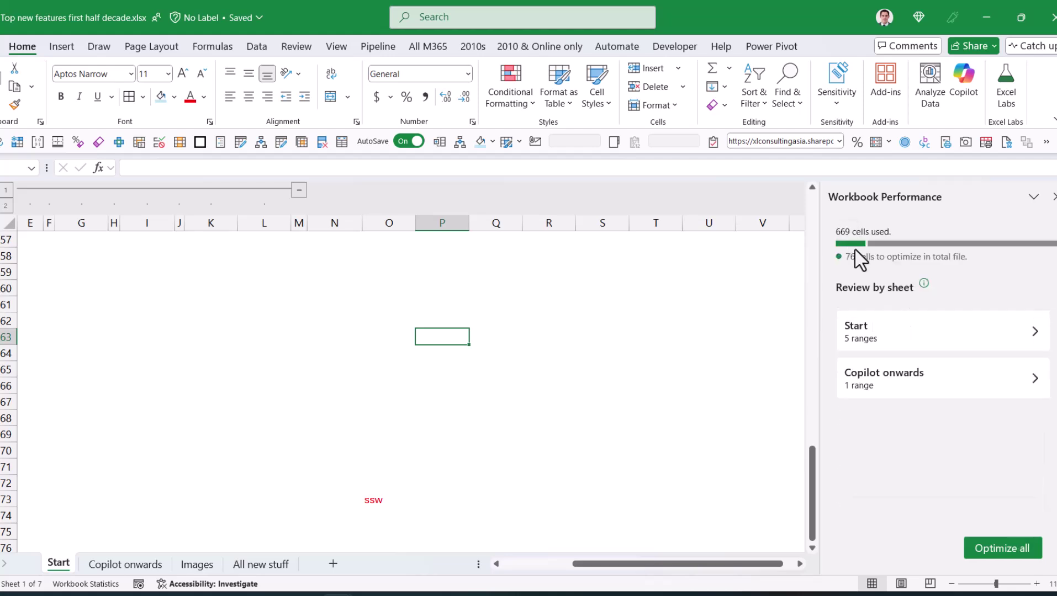
left_click(998, 543)
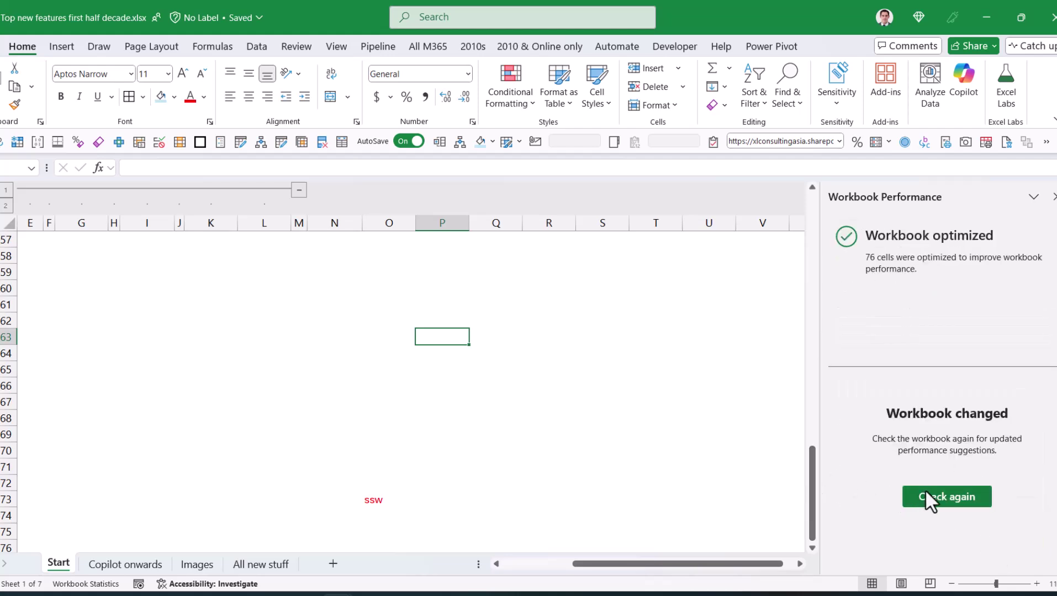
left_click(1052, 197)
left_click(422, 272)
Step: Collapse grouped columns D to L and expand the hidden rows beneath the VSTACK area at P3
key("Left")
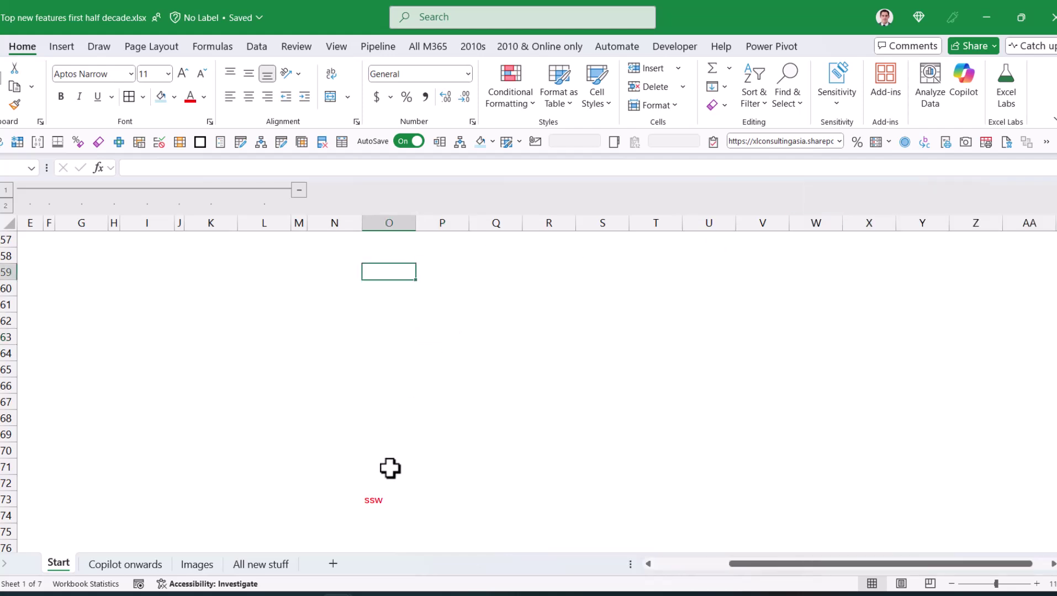
left_click_drag(748, 563, 85, 285)
scroll(100, 298, "up", 10)
left_click_drag(155, 301, 51, 227)
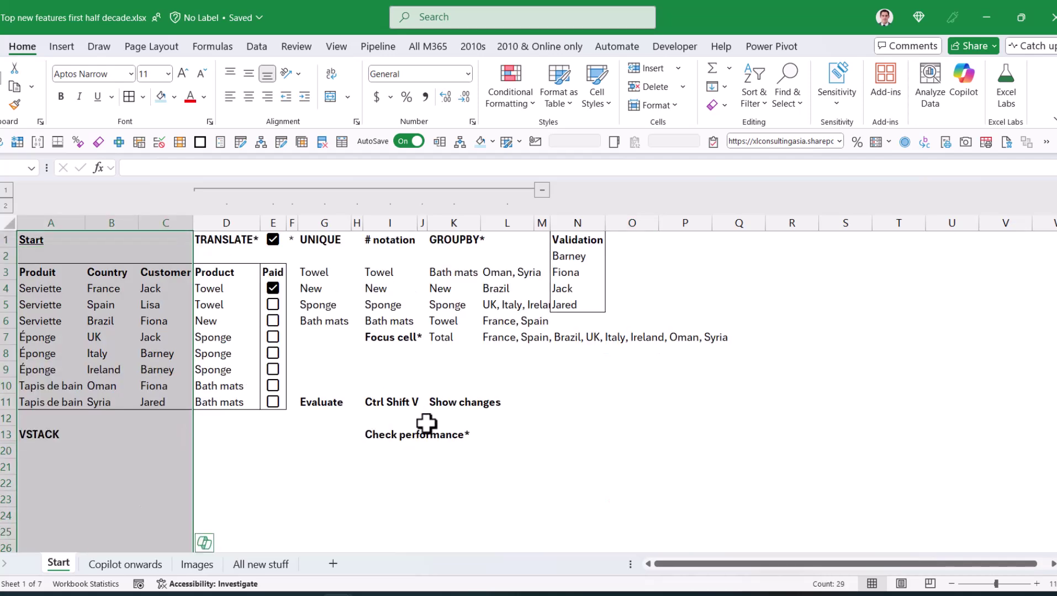
left_click(430, 366)
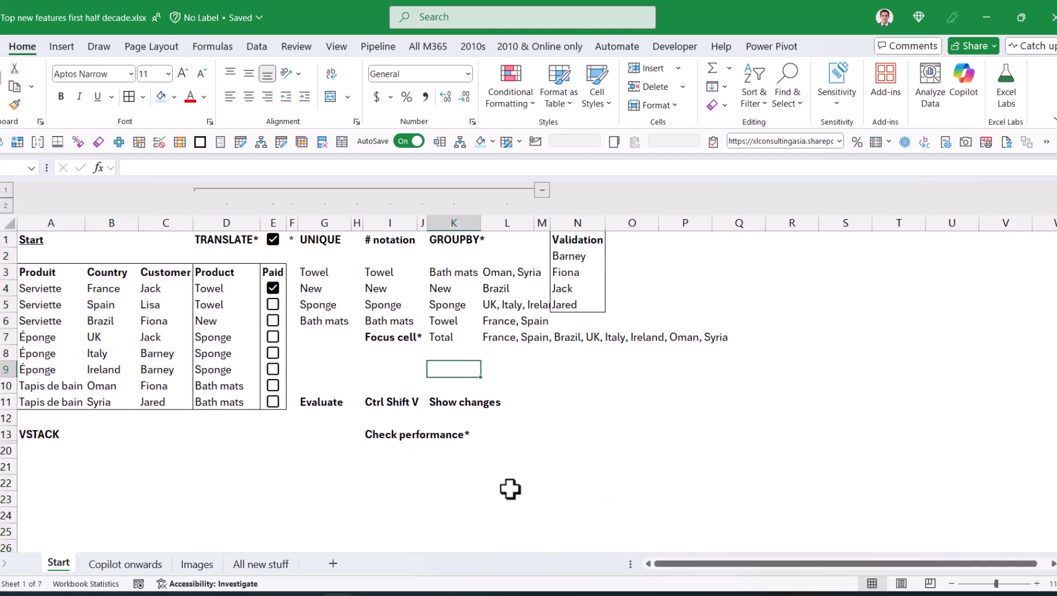
left_click(327, 465)
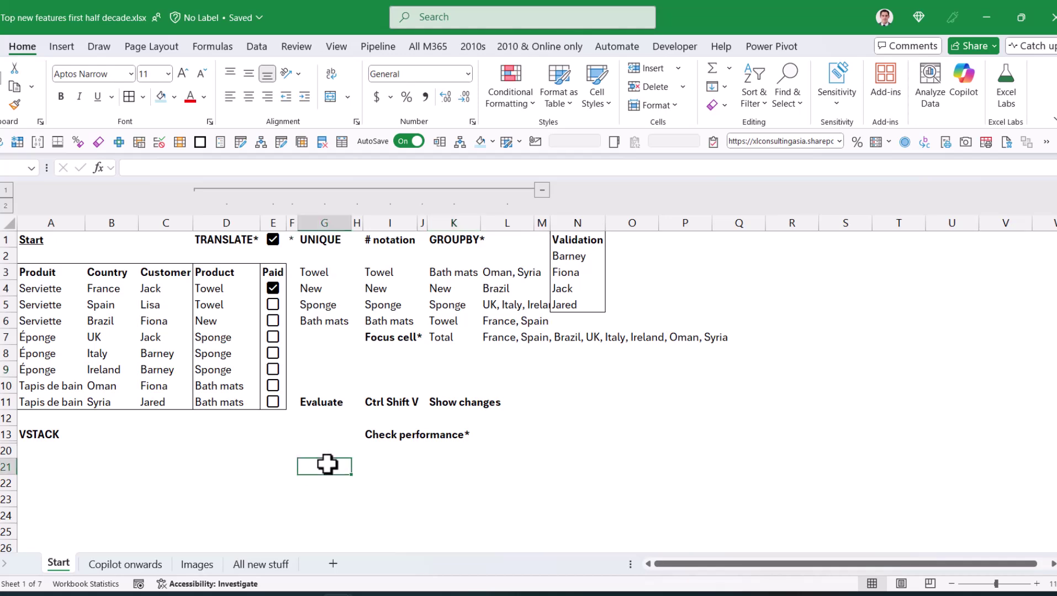
left_click(543, 191)
left_click(343, 255)
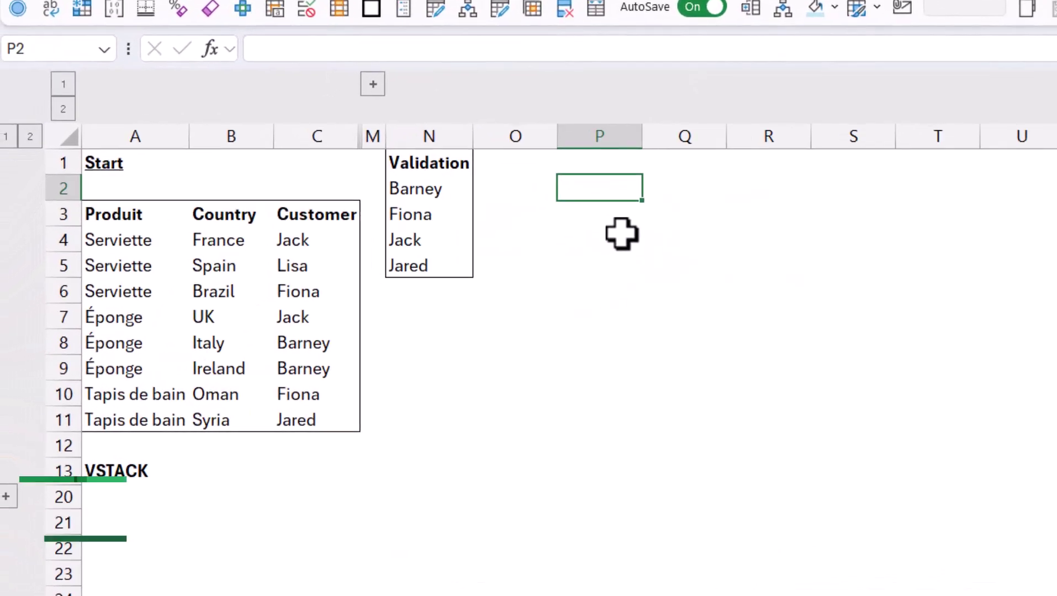
left_click(485, 251)
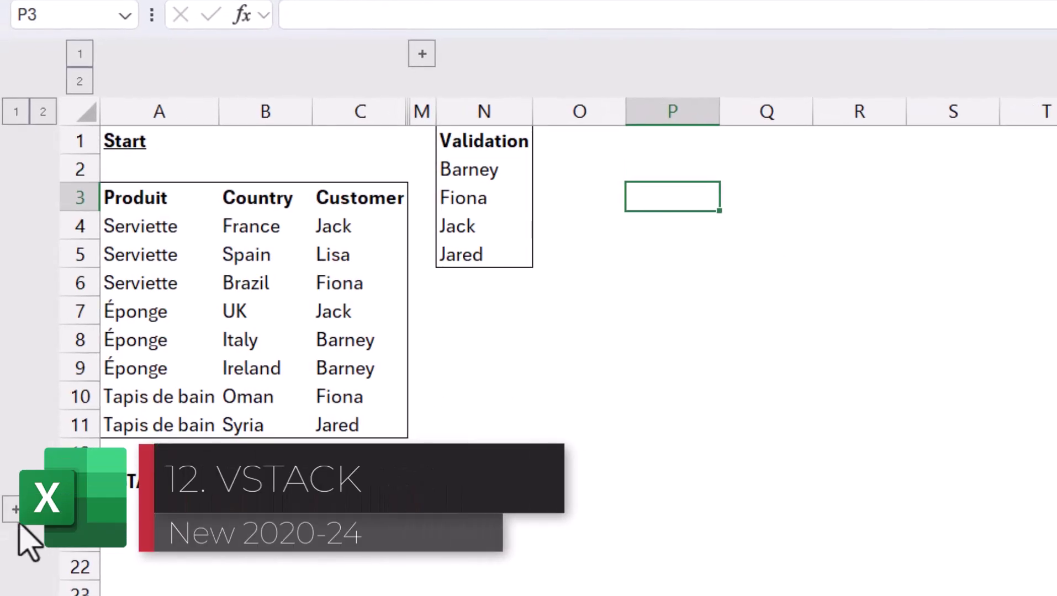
left_click(15, 509)
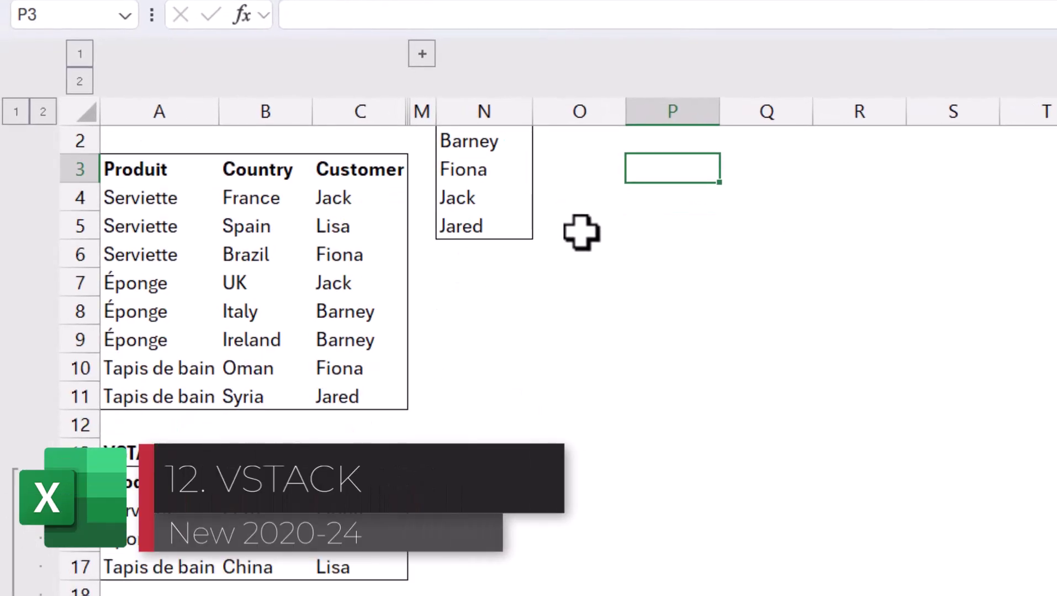
Step: Enter =VSTACK(A3:C11,A15:C17) in P3 to stack both Produit tables
type("=vs")
key("Tab")
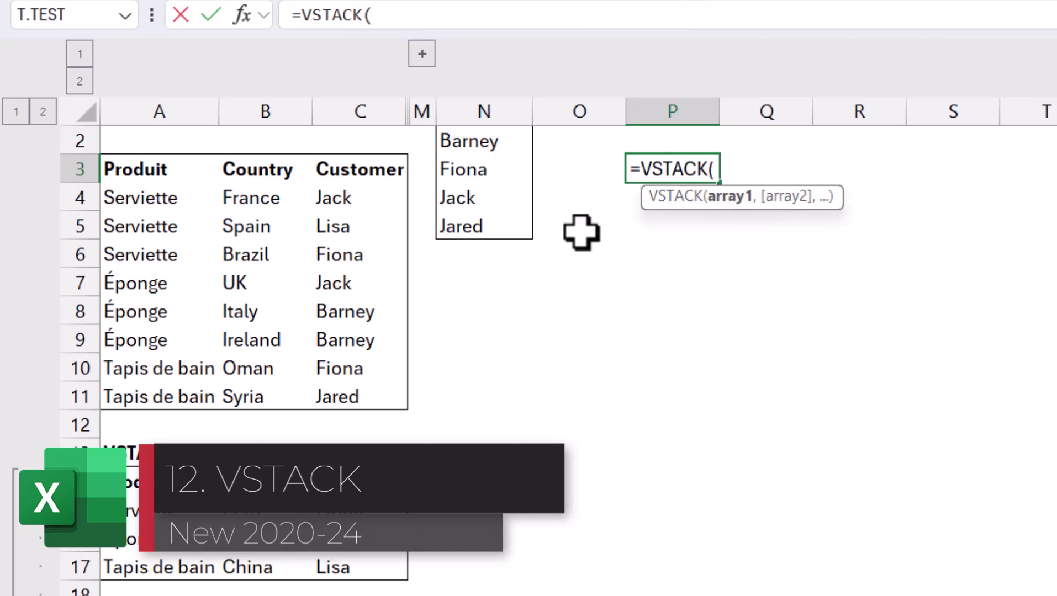
left_click_drag(140, 168, 346, 385)
type(",")
left_click_drag(135, 511, 342, 561)
type(")")
key("Return")
key("Up")
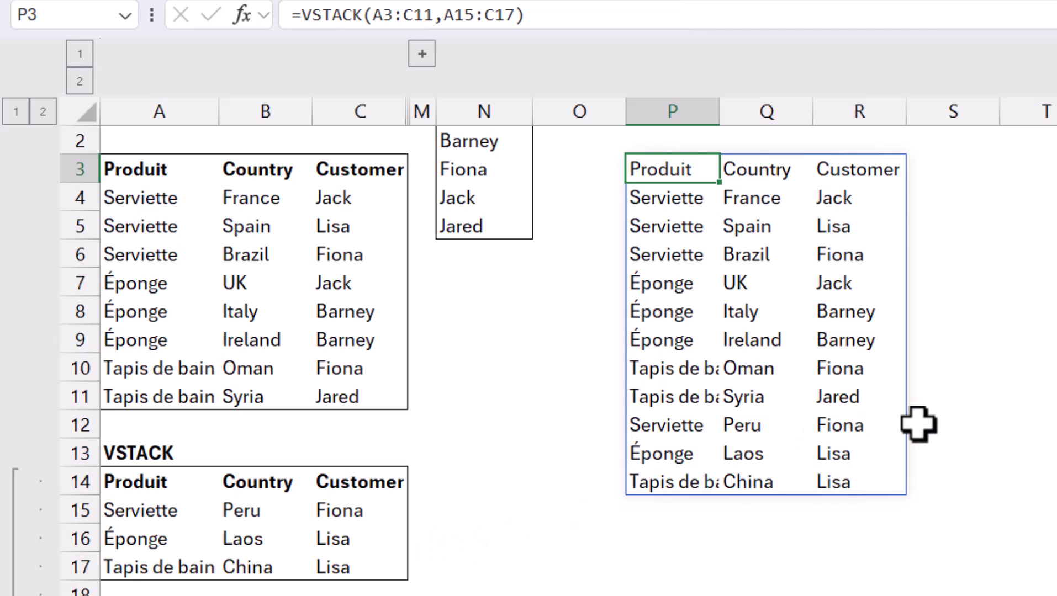
Step: Change the country in B6 from Brazil to Israel
left_click(254, 257)
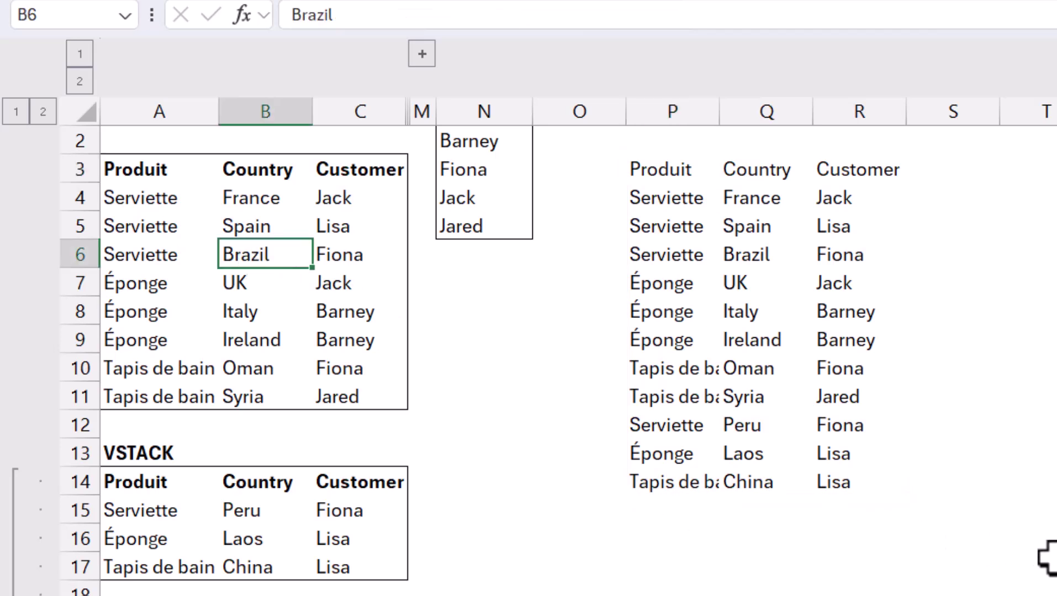
type("Israe")
key("ctrl+Return")
Step: Check the stacked list shows Israel, then inspect the REGEXEXTRACT email formulas in C6 and C8
left_click(767, 253)
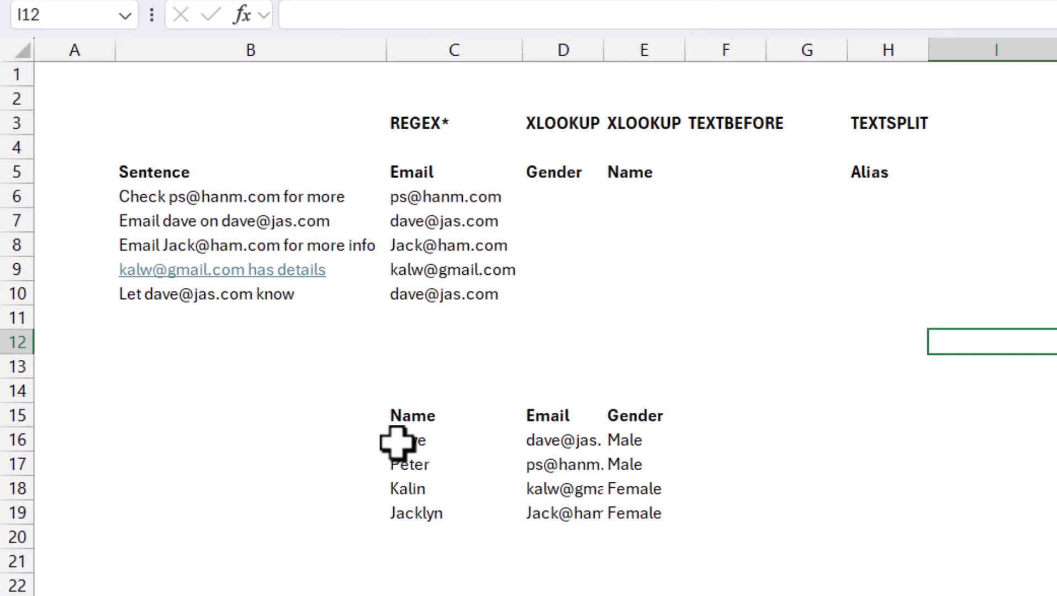
left_click(316, 364)
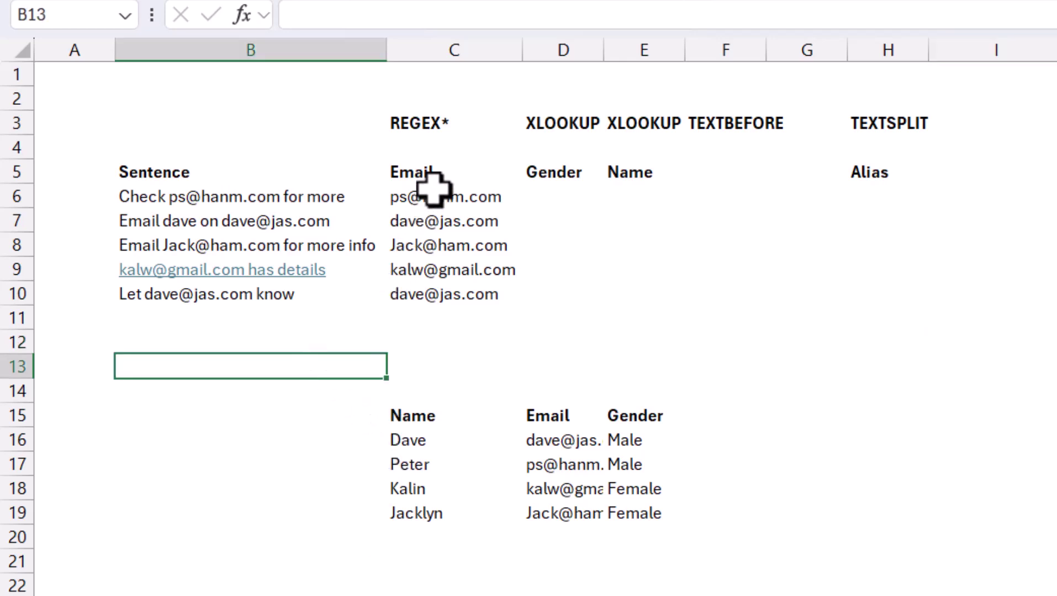
left_click(183, 202)
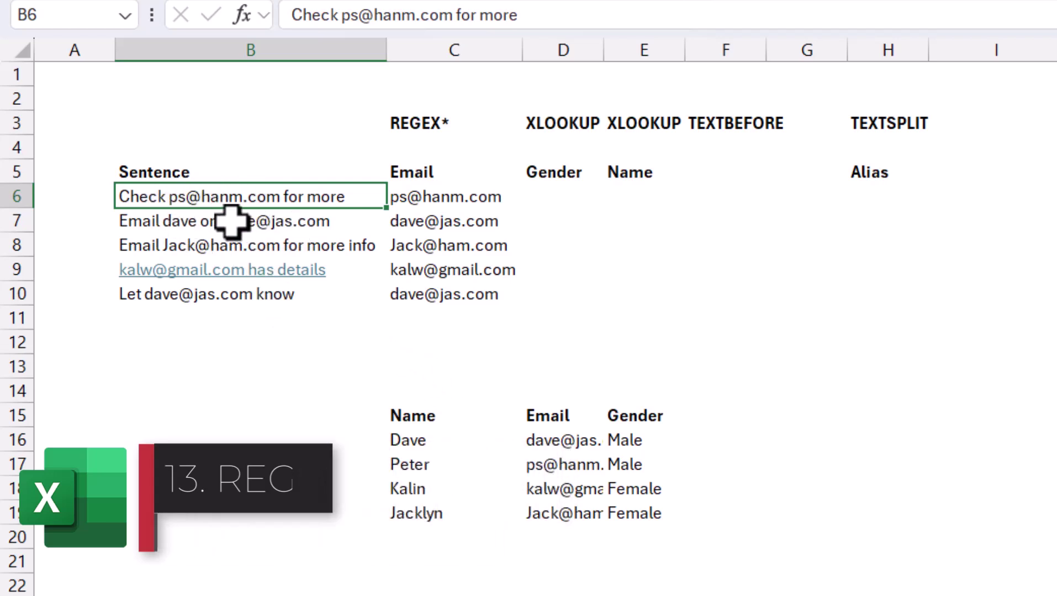
left_click(436, 199)
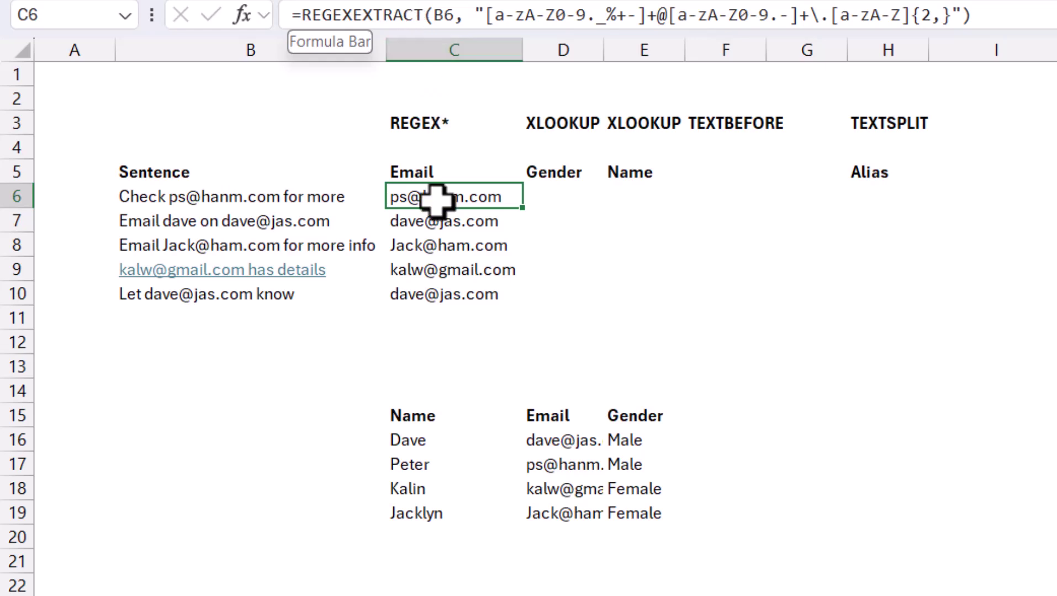
left_click(366, 367)
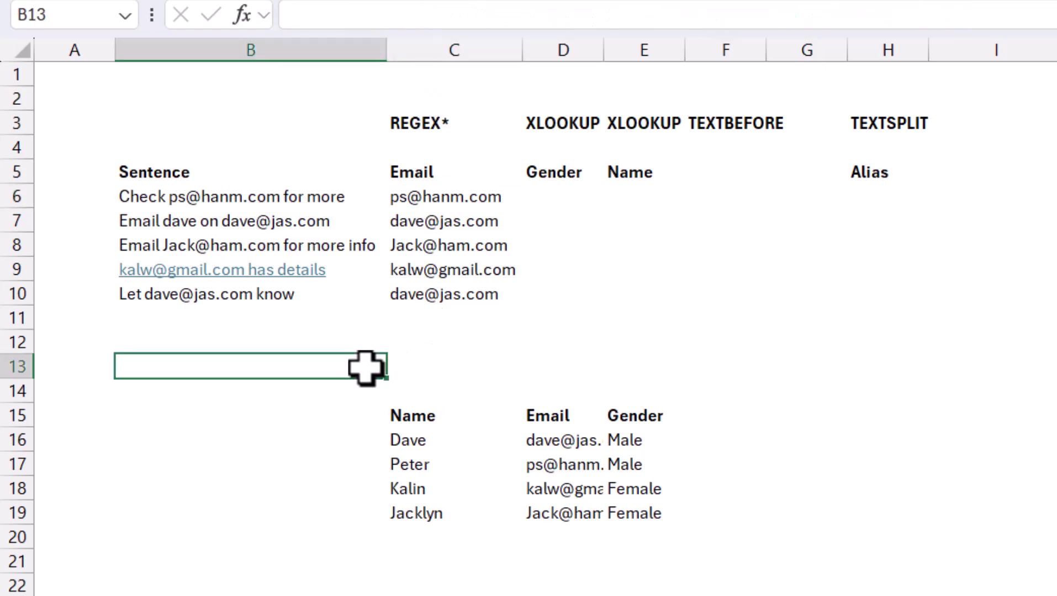
key("Right")
key("Up")
key("Up")
key("Up")
key("Up")
key("Up")
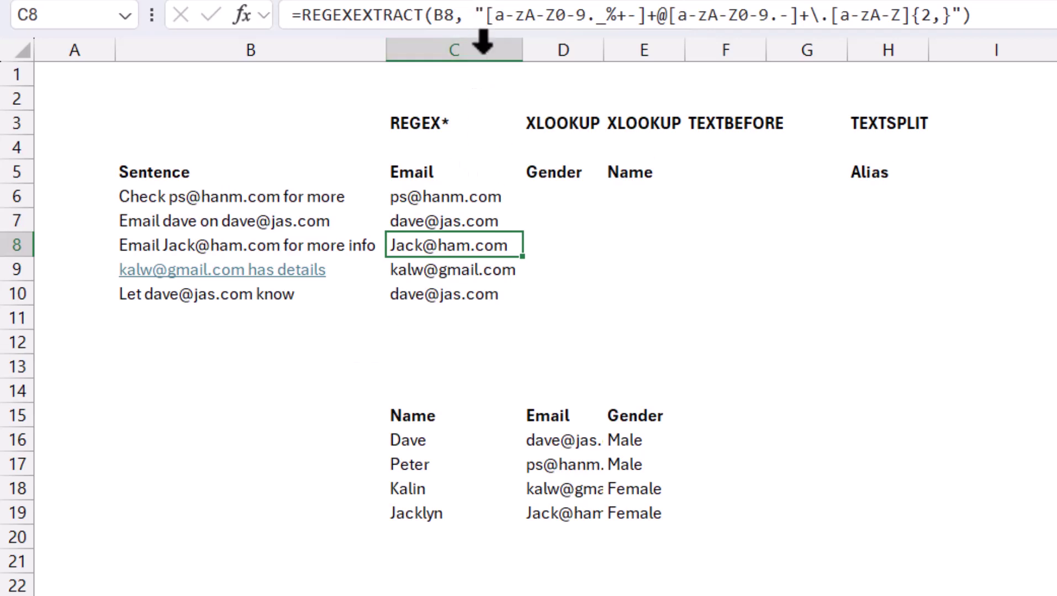
left_click(632, 323)
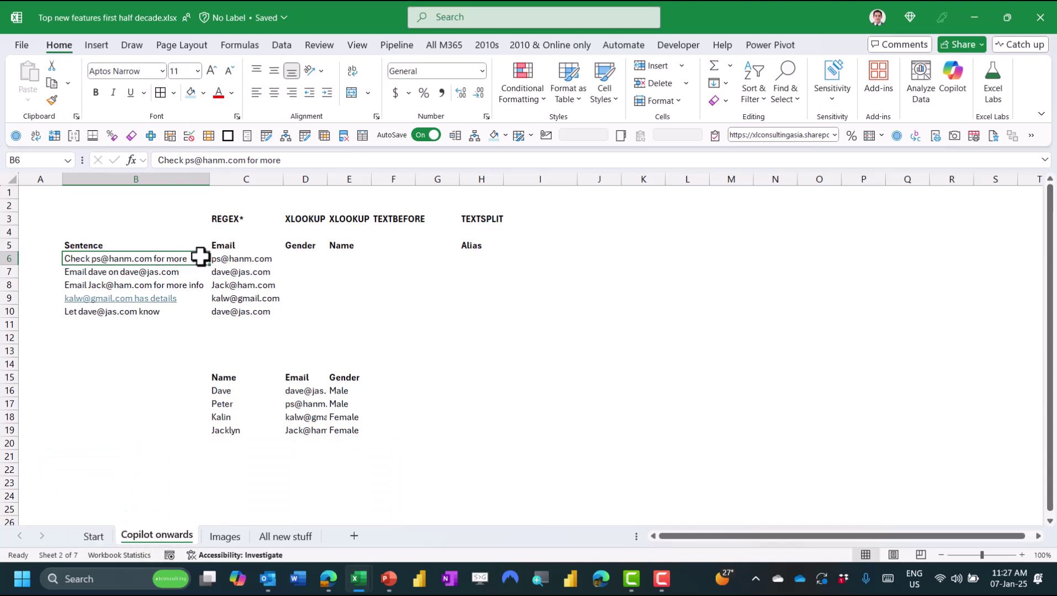
Step: Go to the Copilot website in the browser
key("alt+Tab")
left_click(254, 37)
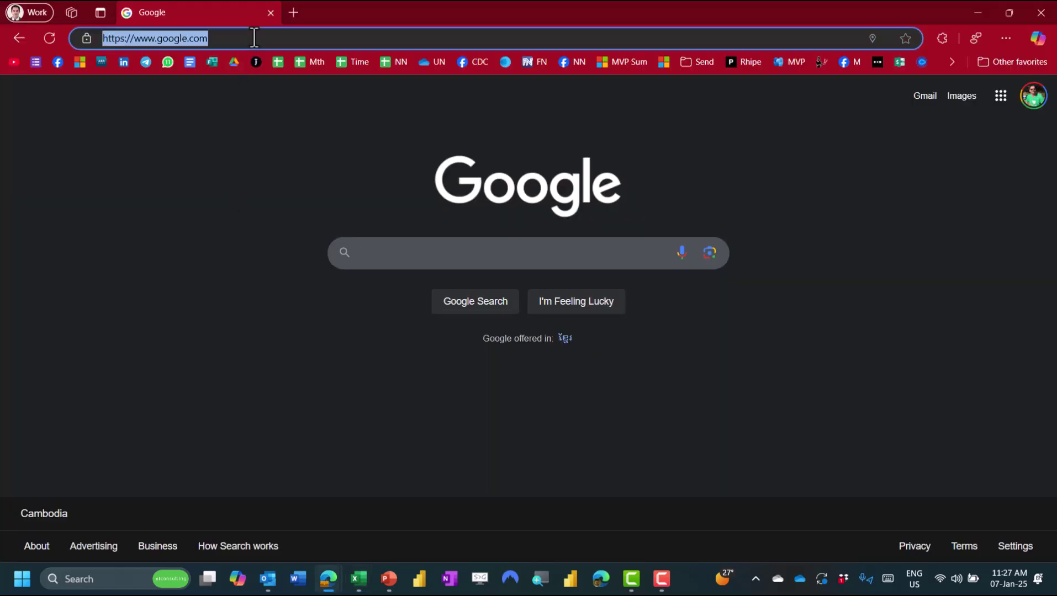
type("copilot.microsoft")
key("Return")
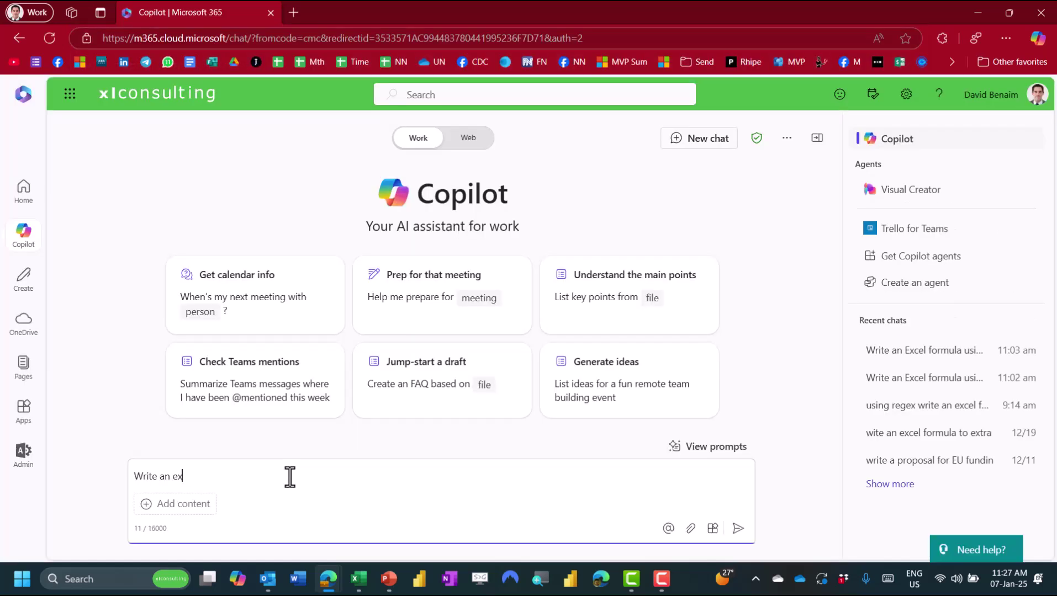
Step: Ask Copilot for a REGEXEXTRACT formula extracting B6's email address and select the returned formula
type("cel formula to extract an email address from cell B6 using REGEXEXTRA")
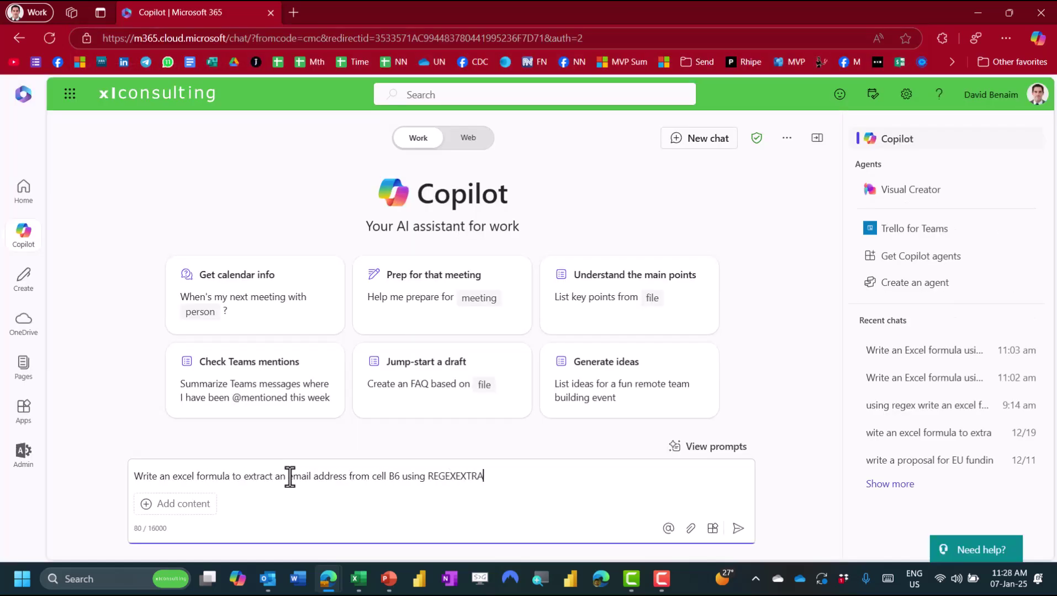
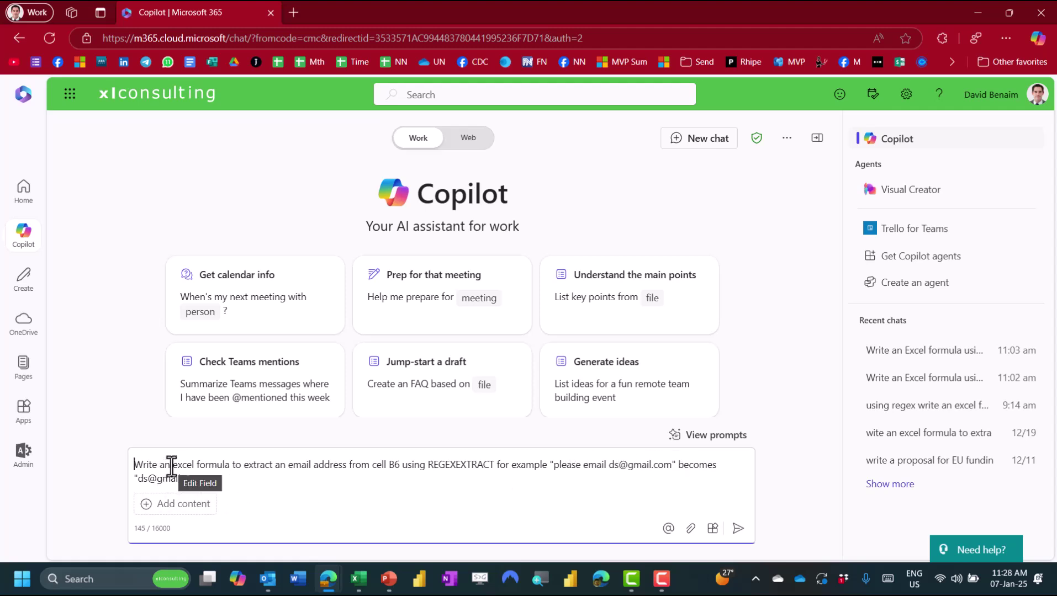
left_click_drag(172, 466, 230, 471)
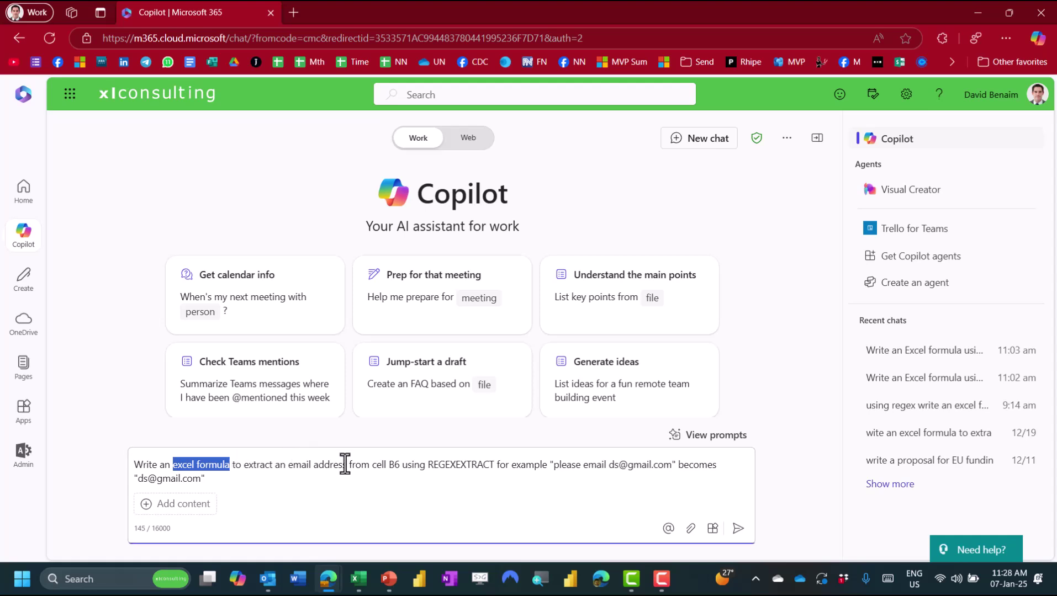
left_click(737, 529)
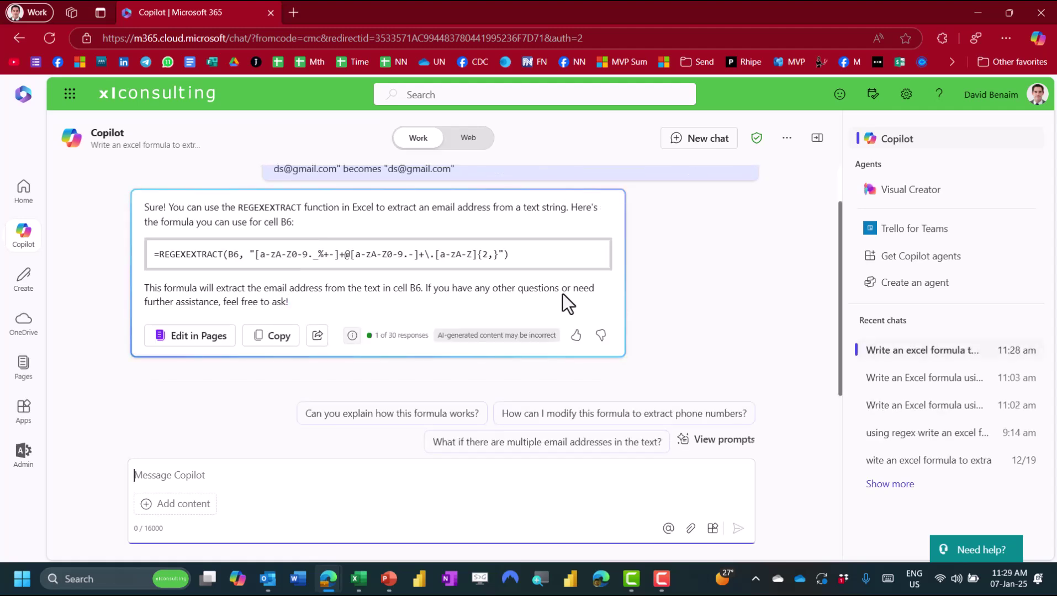
left_click(568, 192)
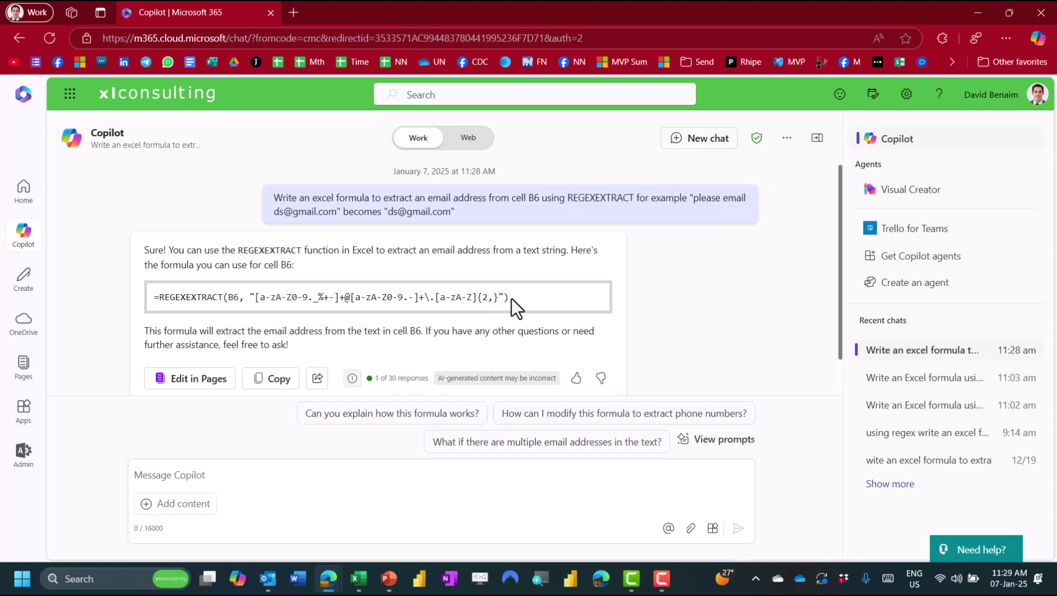
left_click_drag(512, 298, 200, 313)
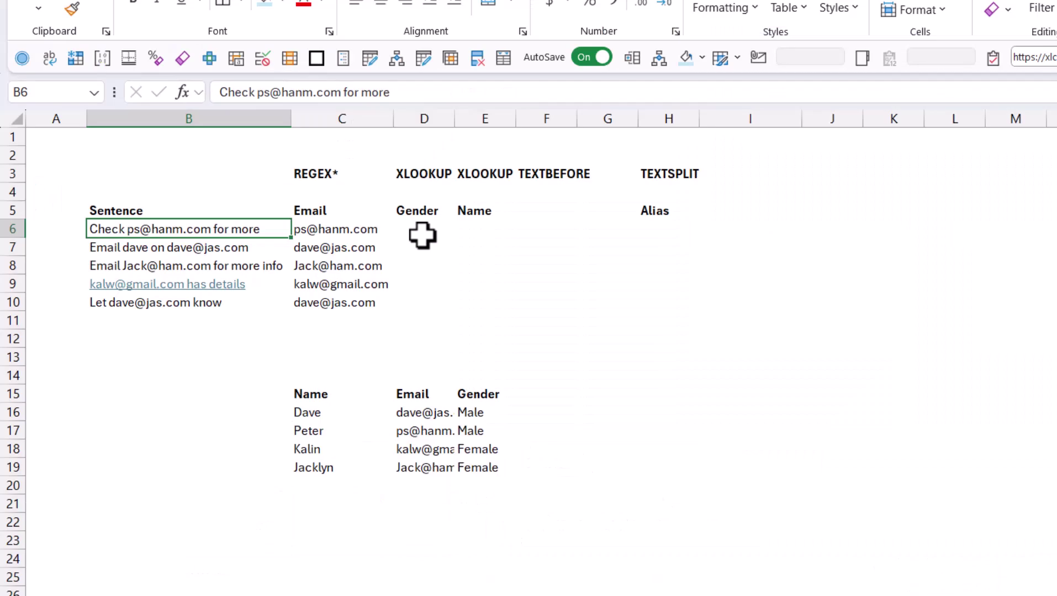
Step: Paste Copilot's REGEXEXTRACT formula into D6 and fill it down to D10
left_click(415, 232)
double_click(541, 199)
type("=REGEXEXTRACT(B6, \"[a-zA-Z0-9._%+-]+@[a-zA-Z0-9.-]+\\.[a-zA-Z]{2,}\")")
key("Return")
key("Up")
double_click(601, 206)
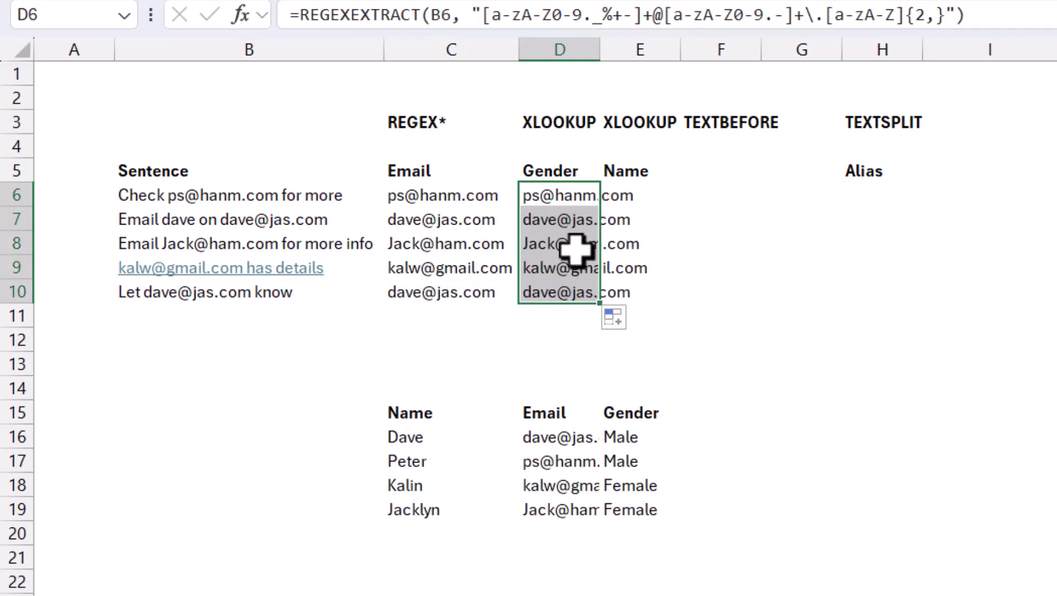
left_click(577, 297)
key("Up")
key("Up")
key("Up")
key("Up")
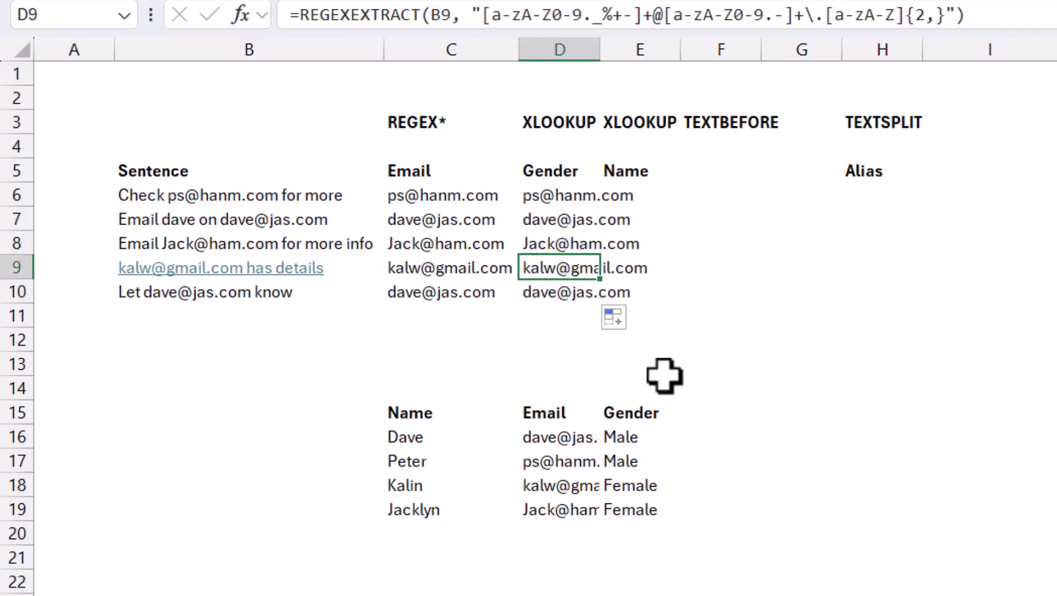
key("Left")
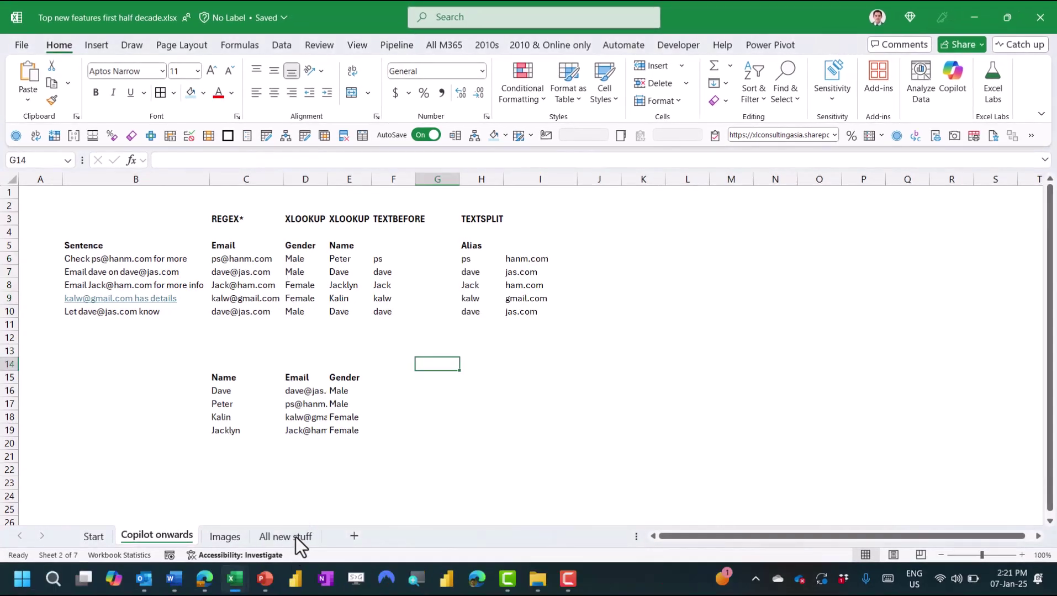
Step: On the All new stuff sheet, ask Copilot to highlight the Analytics cells
left_click(295, 536)
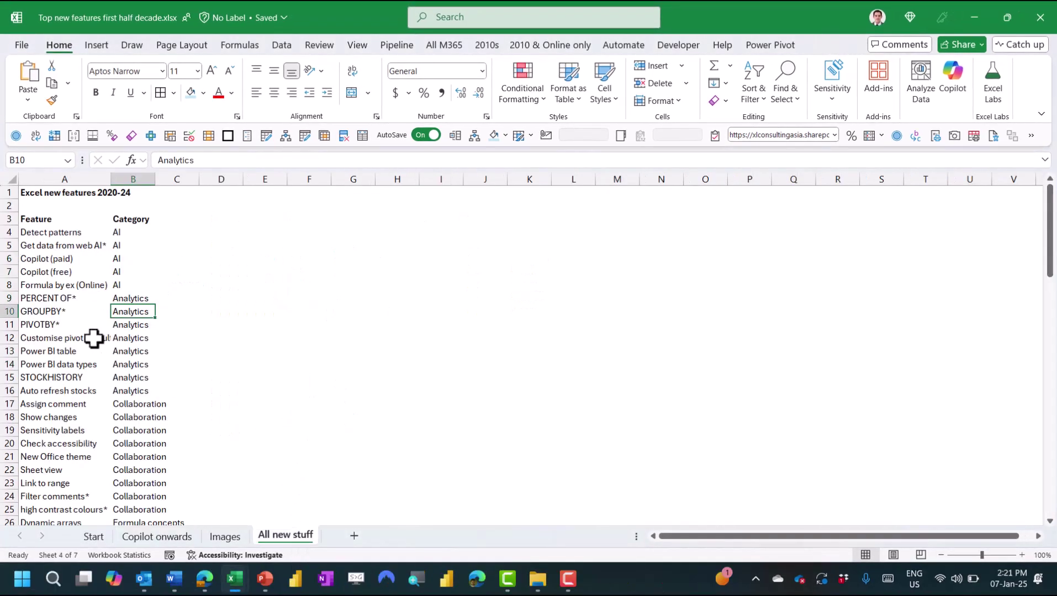
left_click(70, 270)
left_click(951, 83)
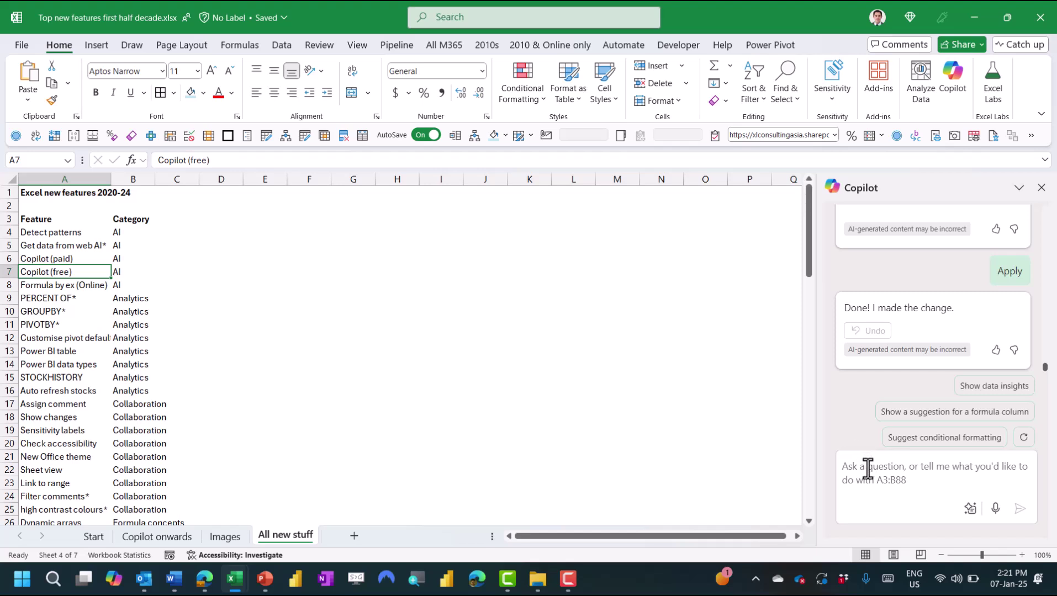
type("hi")
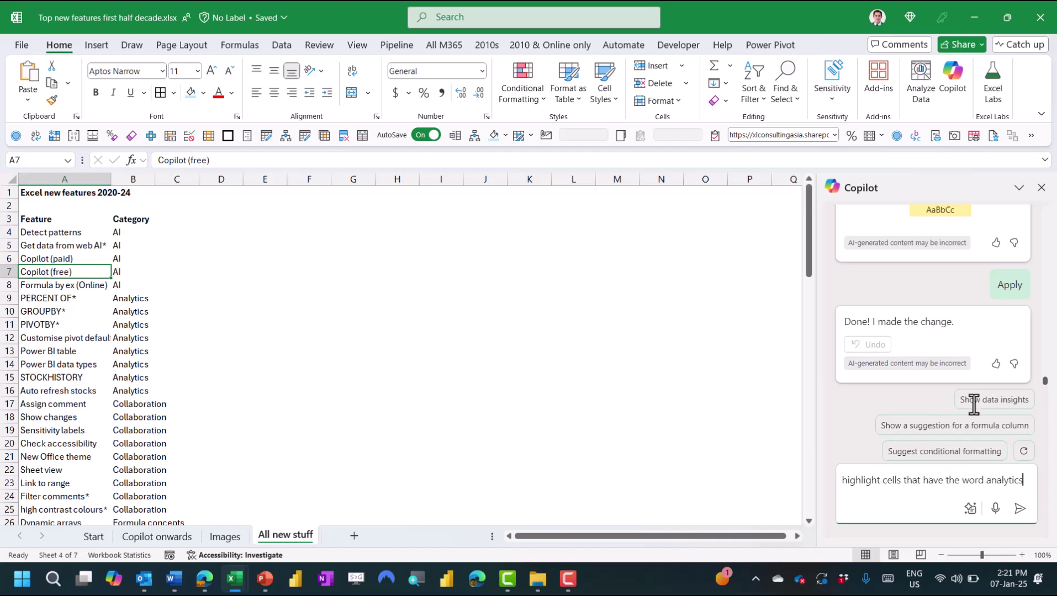
key("Return")
Step: Ask Copilot to make the highlight green instead and apply it
left_click(904, 467)
type("make")
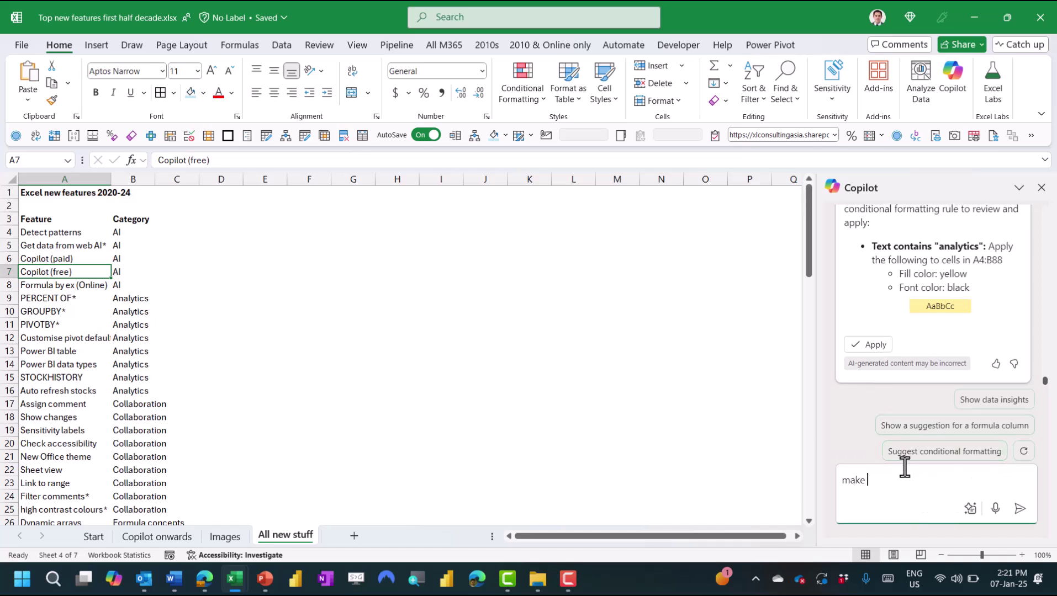
type(" it green instead")
key("Return")
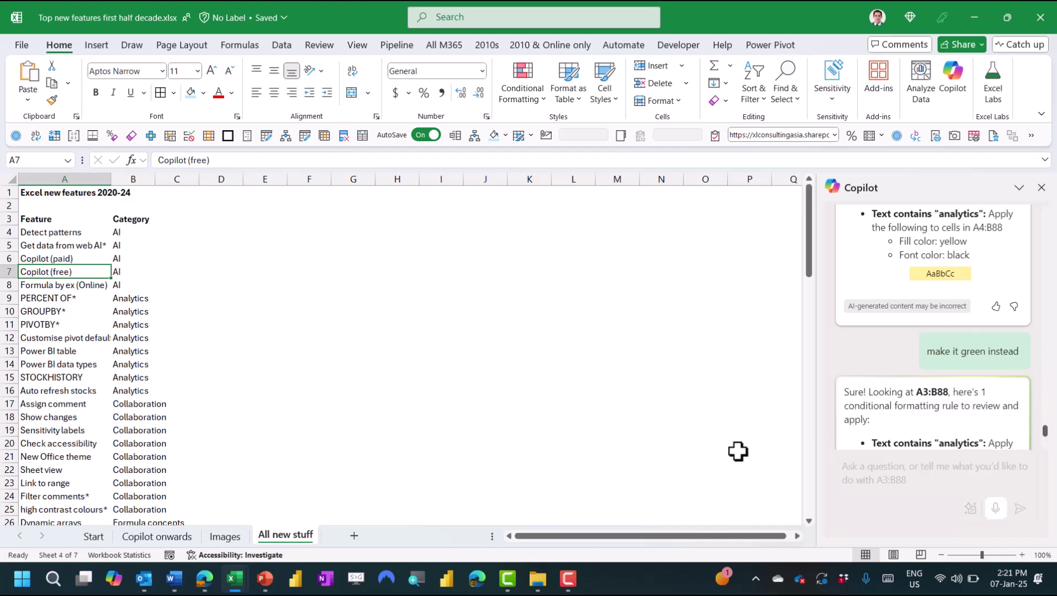
left_click(874, 334)
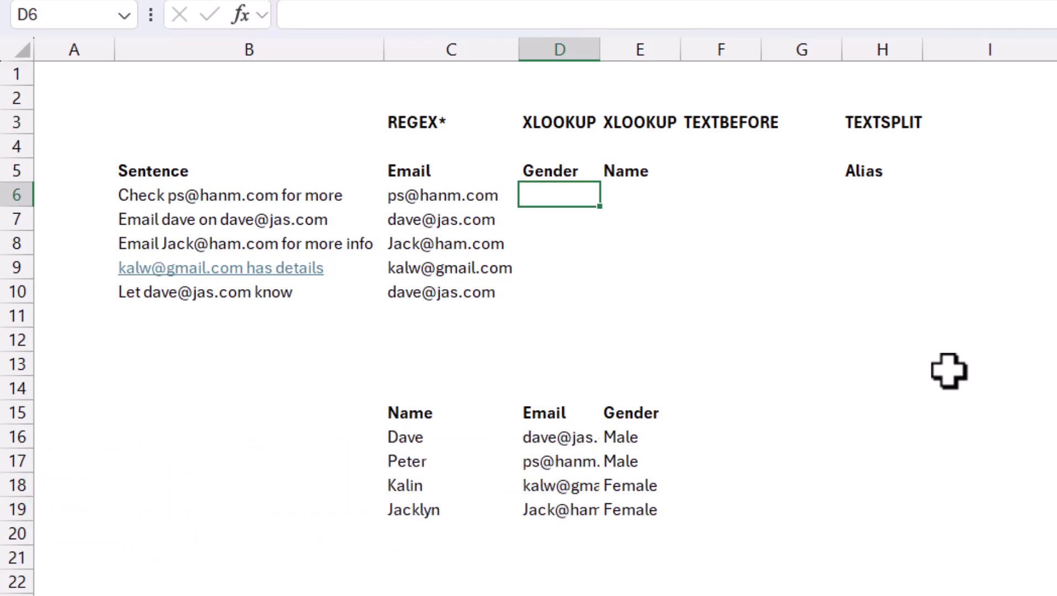
Step: Enter =XLOOKUP(C6,$D$16:$D$19,$E$16:$E$19) in D6 to look up gender
type("=xl")
key("Tab")
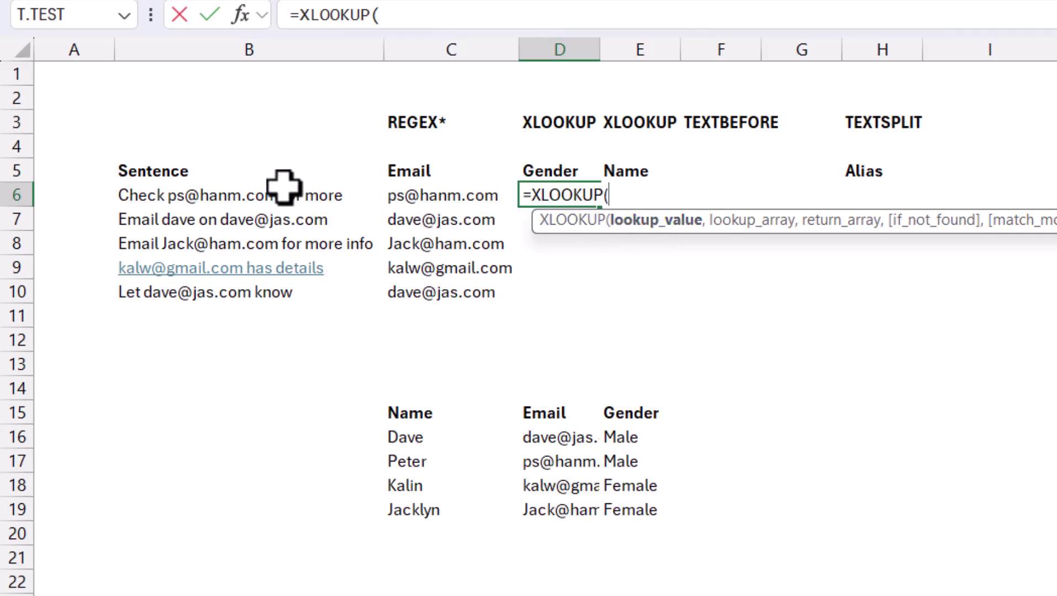
left_click(426, 196)
type(",")
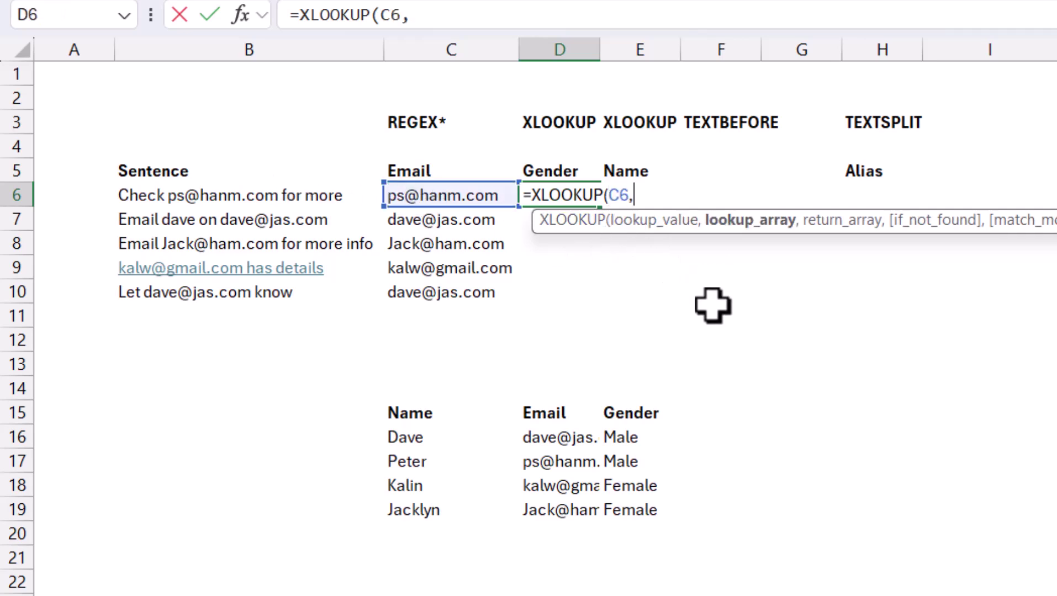
left_click_drag(549, 442, 571, 507)
key("F4")
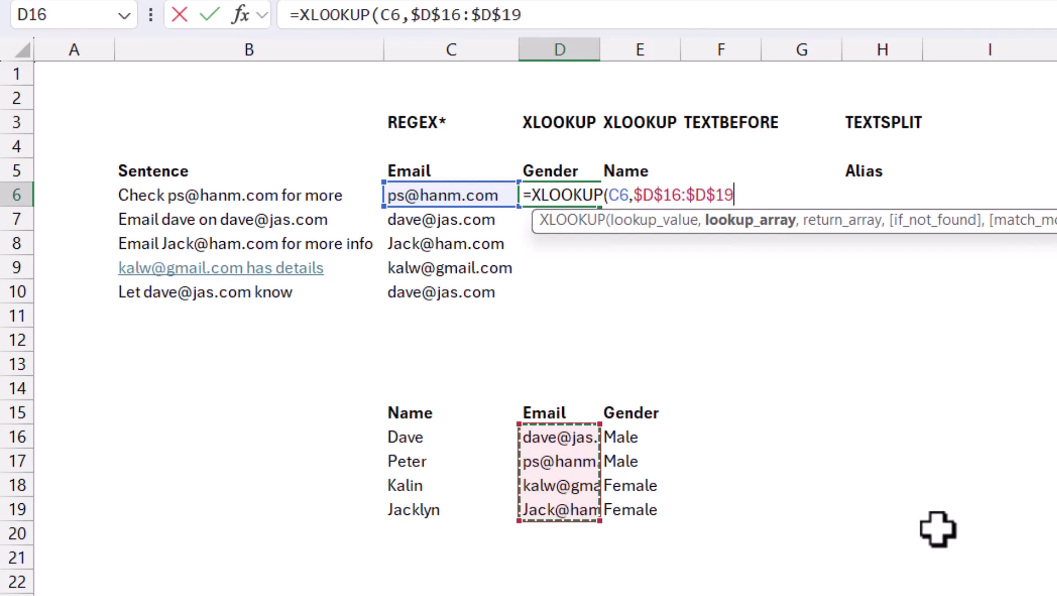
type(",")
left_click_drag(630, 437, 642, 504)
key("F4")
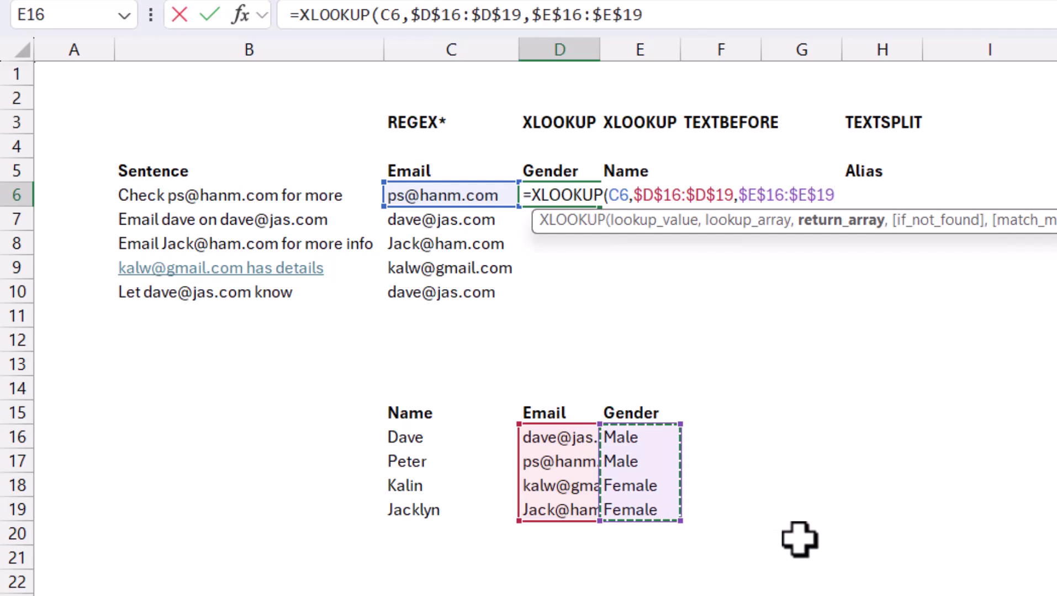
type(")")
key("ctrl+Return")
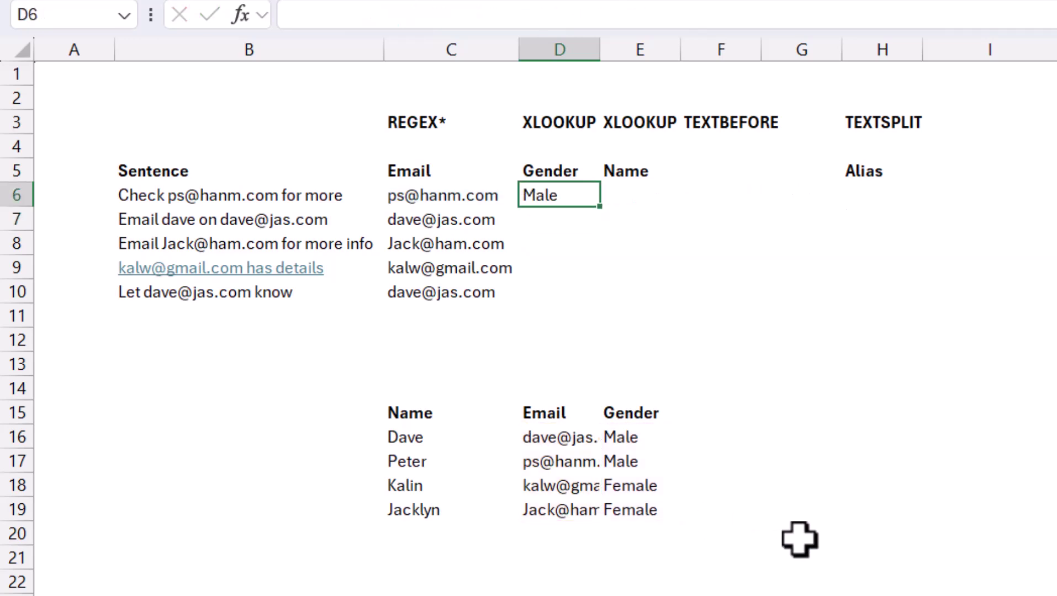
Step: Fill the gender lookup down to D10 and review D6's formula
left_click_drag(607, 212, 580, 297)
key("Up")
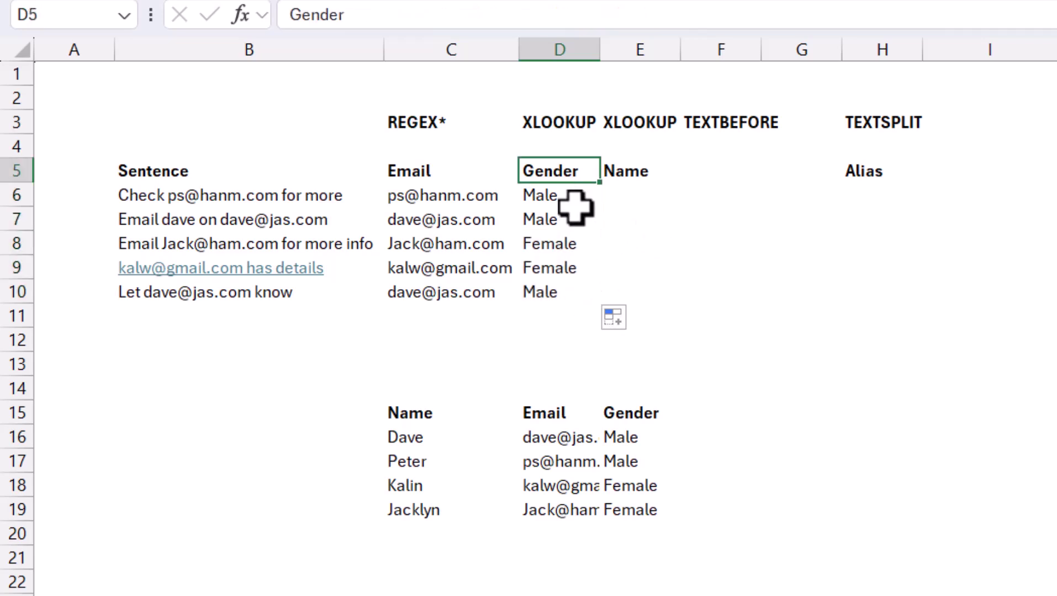
double_click(566, 199)
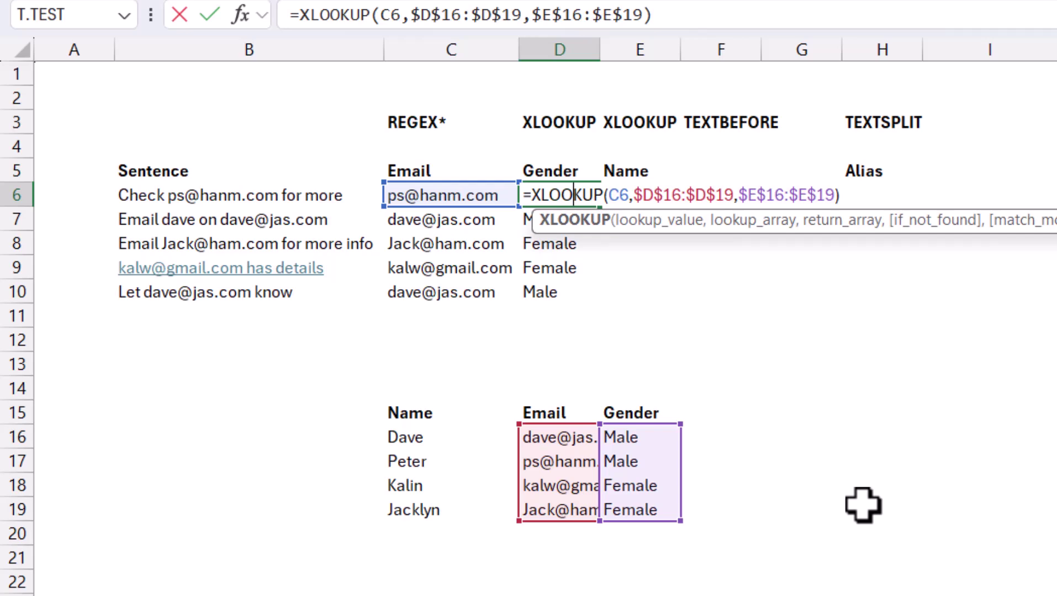
Step: Enter =XLOOKUP(C6,$D$16:$D$19,$C$16:$C$19,"Check") in E6 for the name
key("Escape")
key("Right")
type("=")
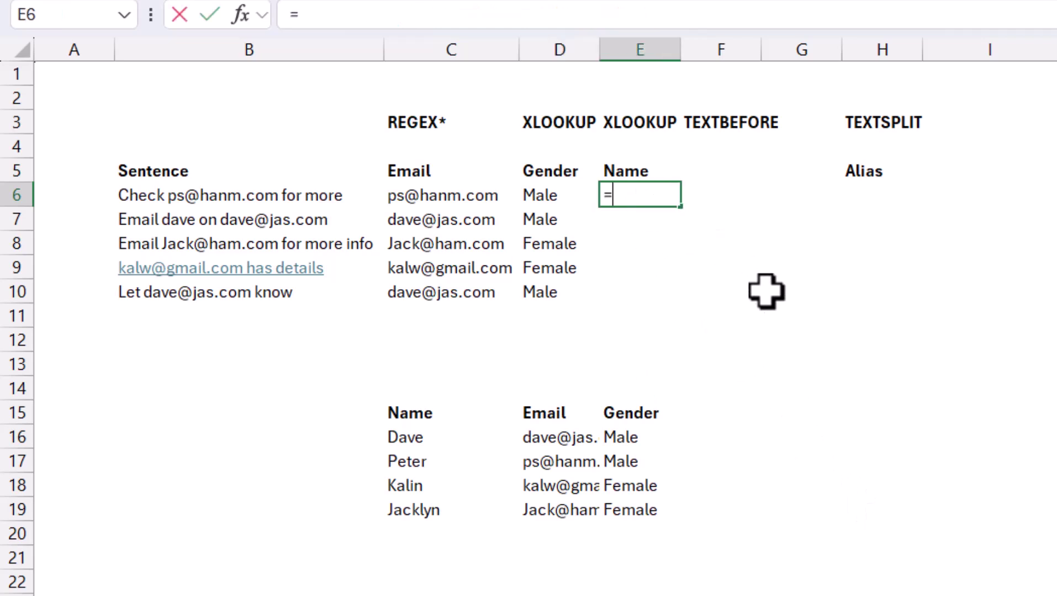
type("xl")
key("Tab")
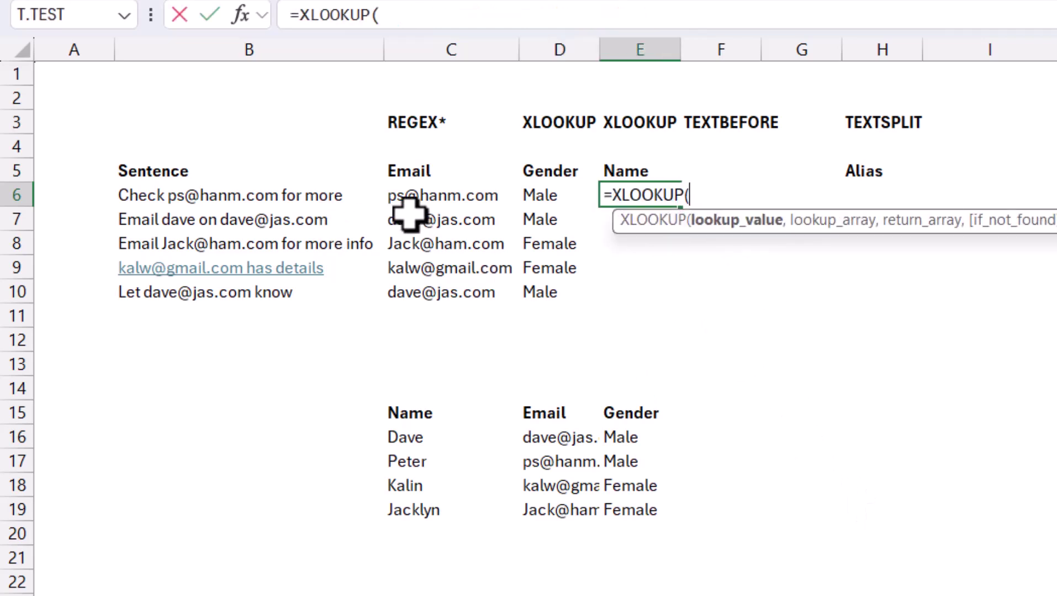
left_click(425, 199)
type(",")
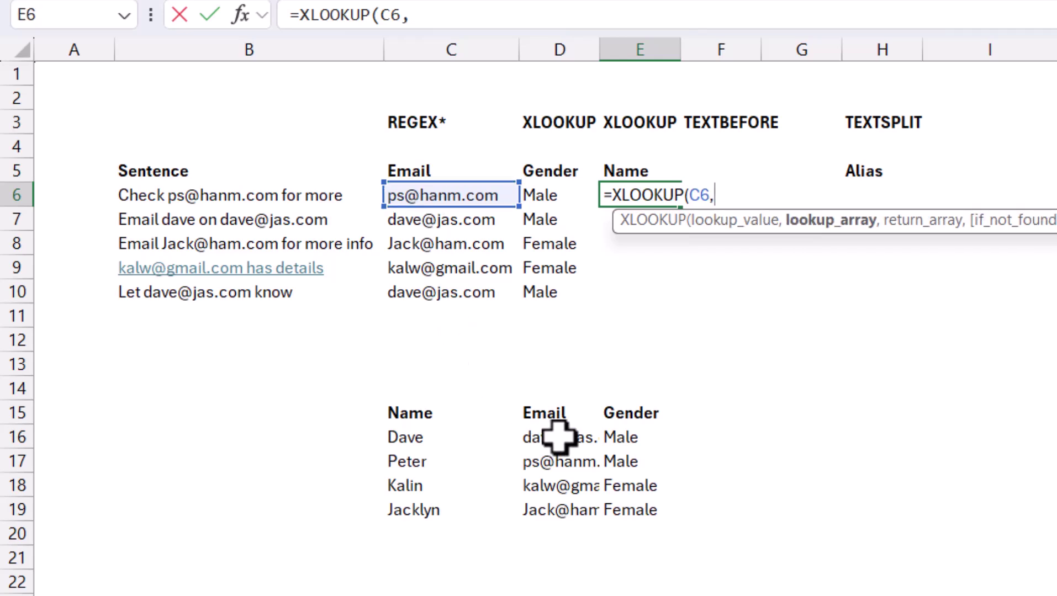
left_click_drag(557, 436, 569, 504)
key("F4")
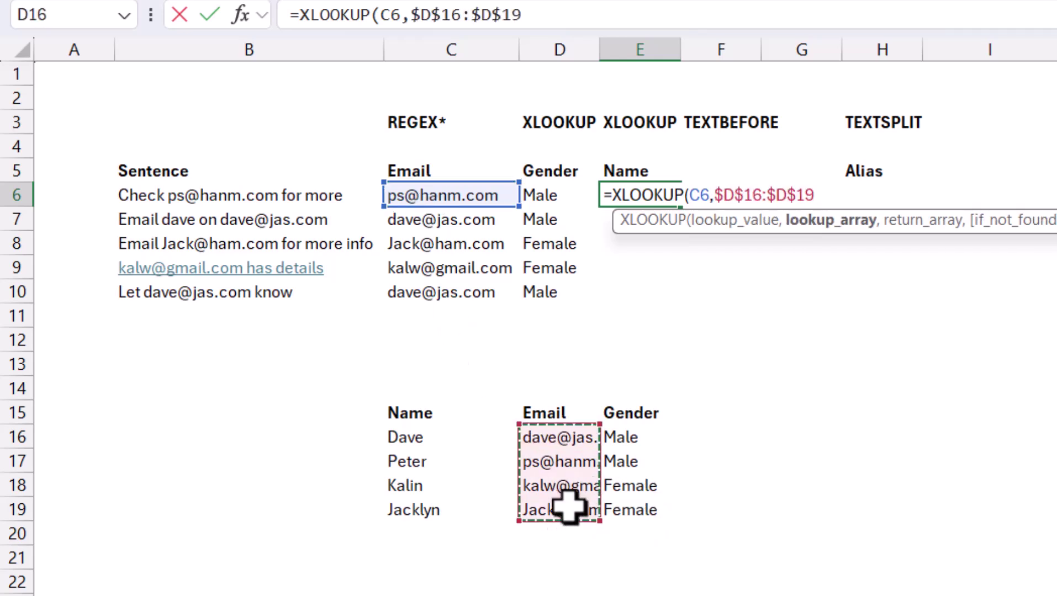
type(",")
left_click_drag(439, 432, 461, 507)
key("F4")
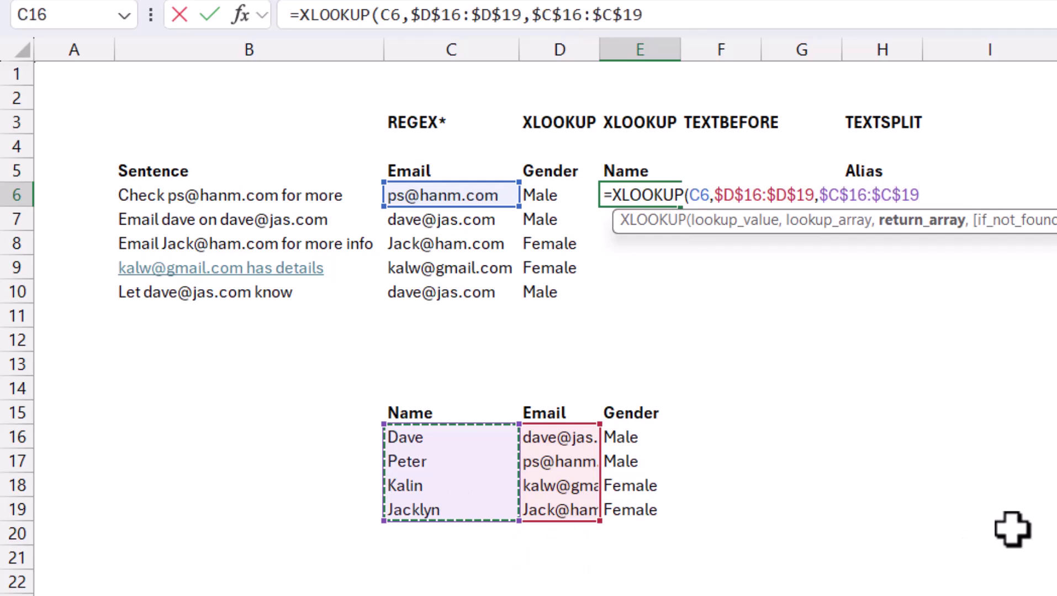
type(",")
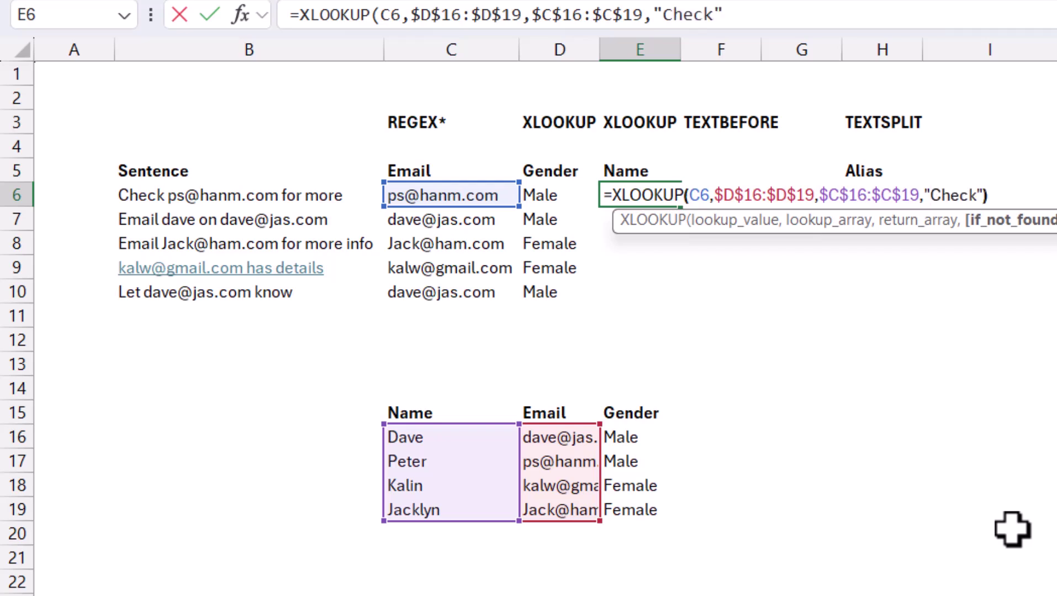
type("\"Check\")")
key("Return")
key("Up")
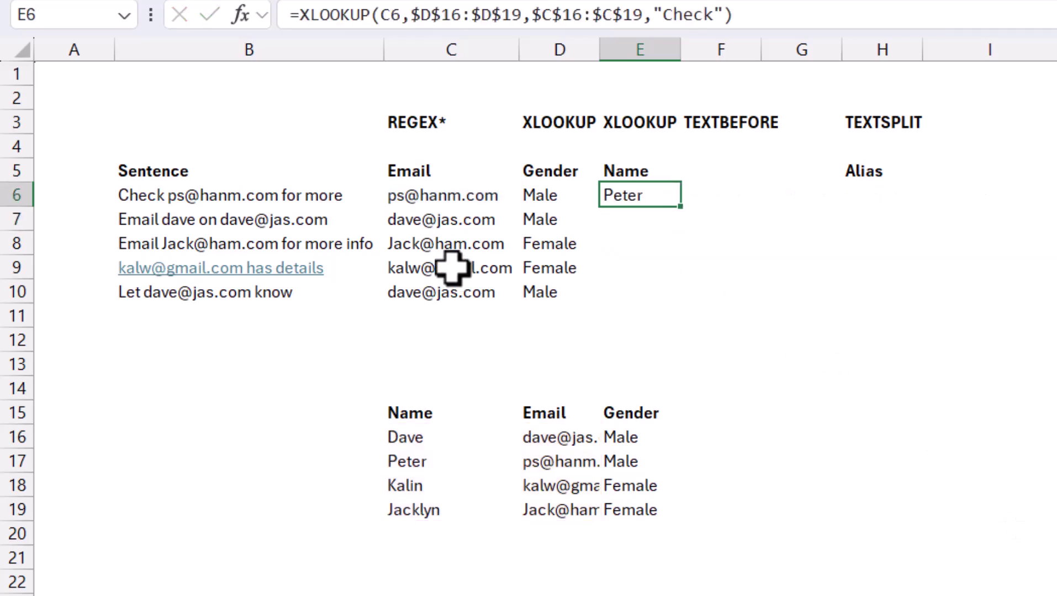
left_click(471, 251)
key("Delete")
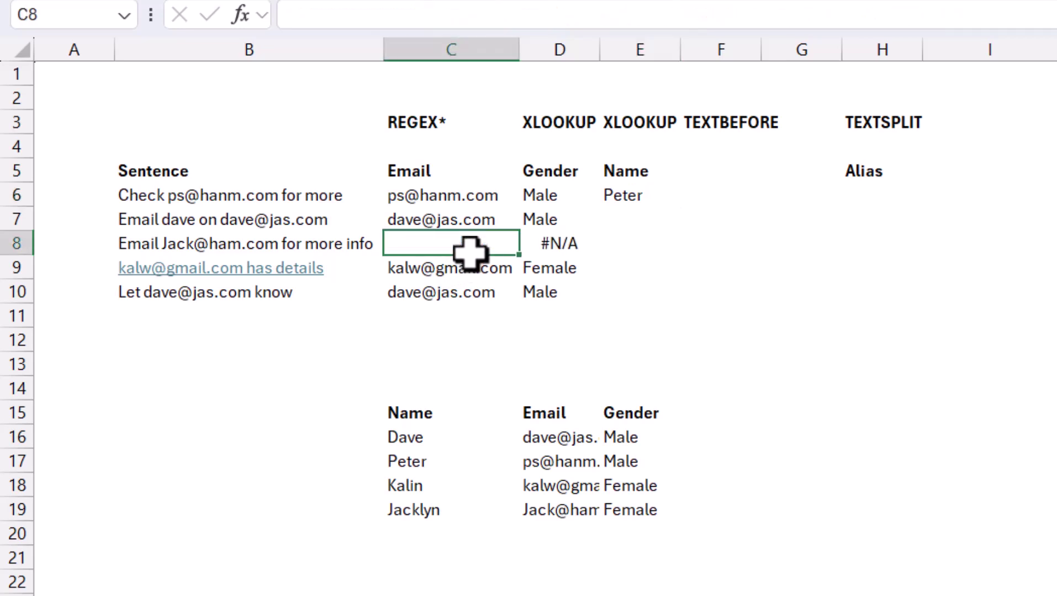
key("Right")
left_click(643, 196)
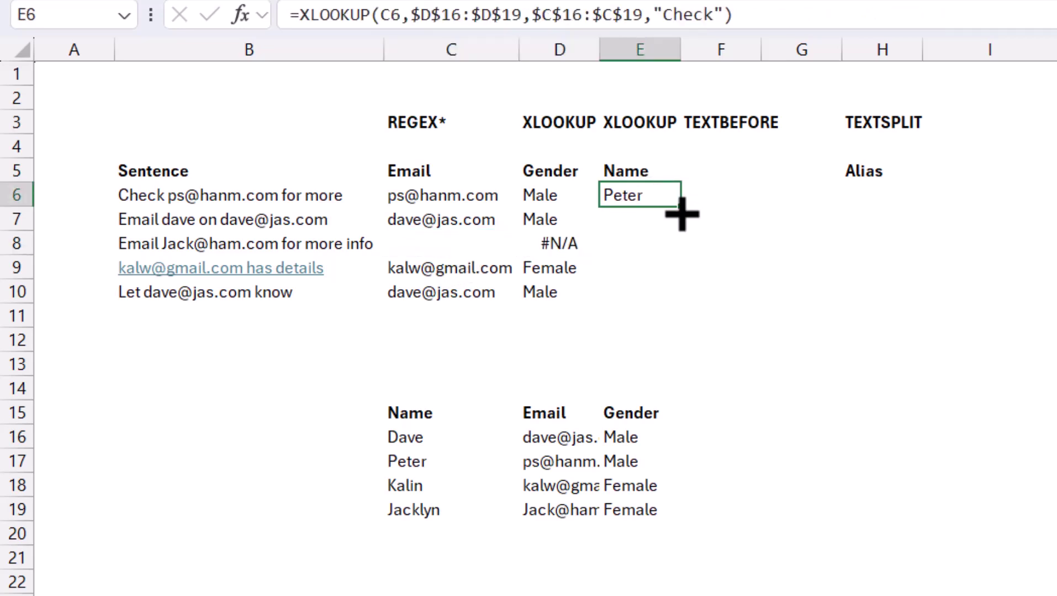
left_click_drag(683, 214, 662, 314)
left_click(636, 247)
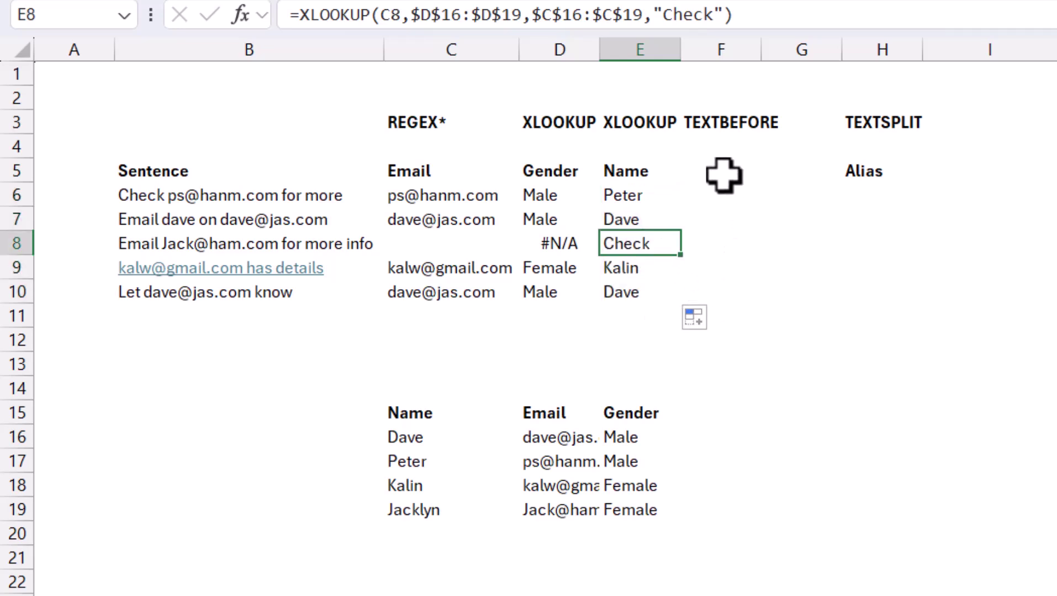
left_click(724, 193)
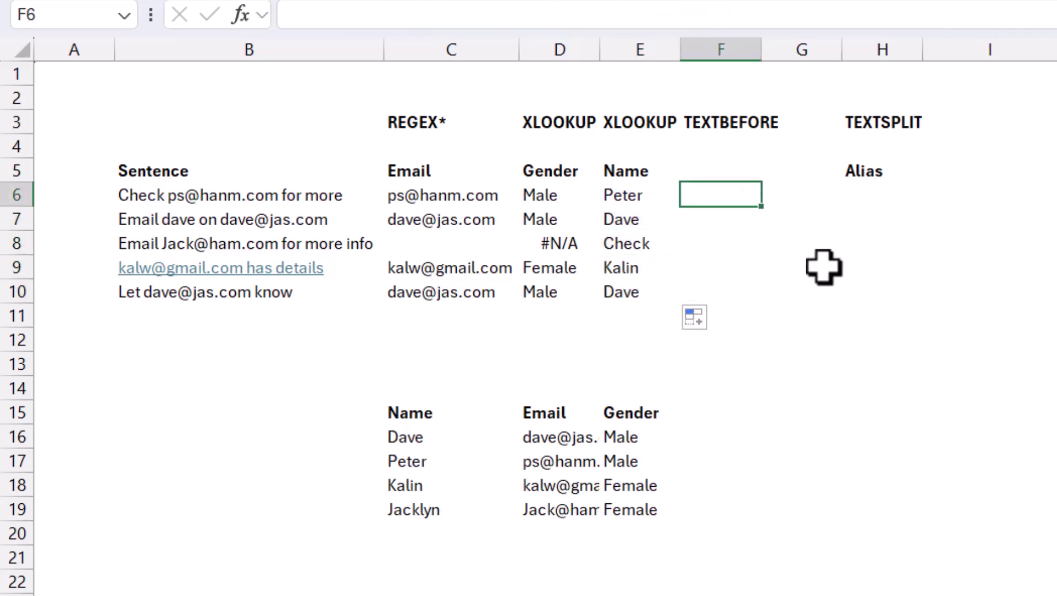
Step: Enter =TEXTBEFORE(C6,"@") in F6 and copy it down to F10
type("=")
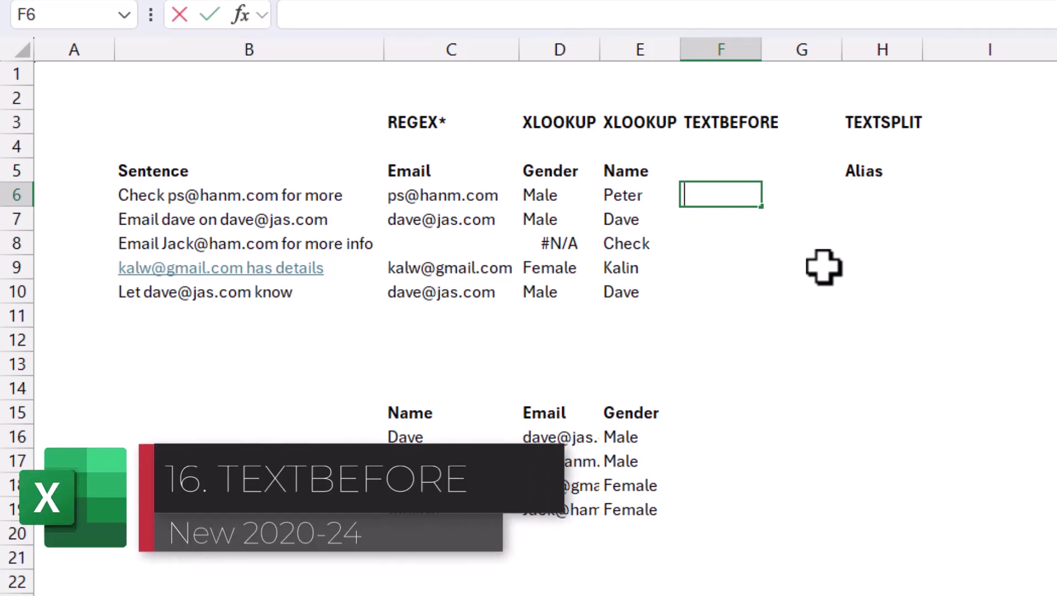
type("textb")
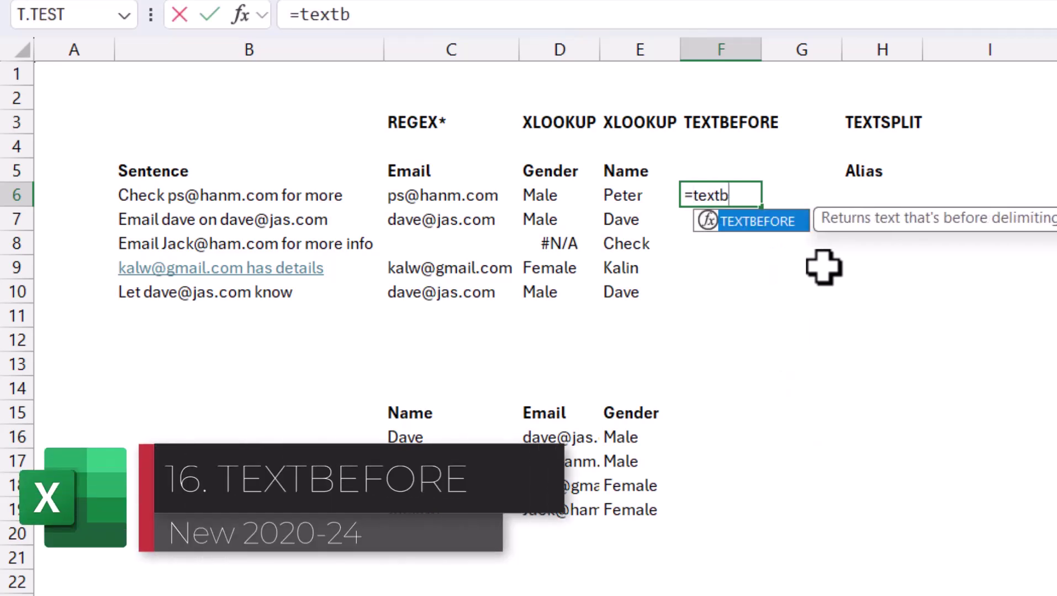
key("Tab")
left_click(478, 196)
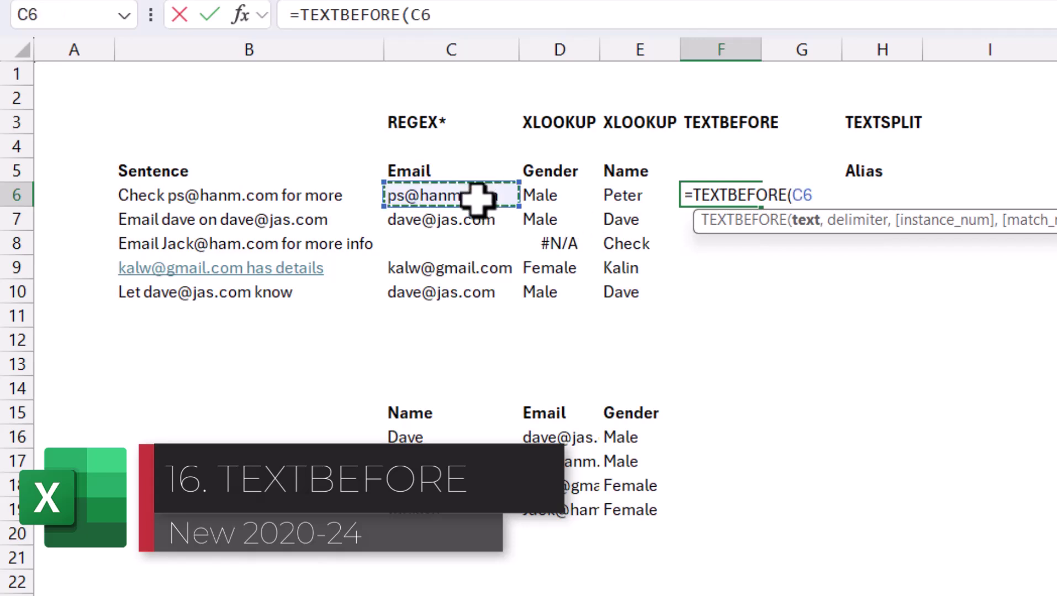
type(",")
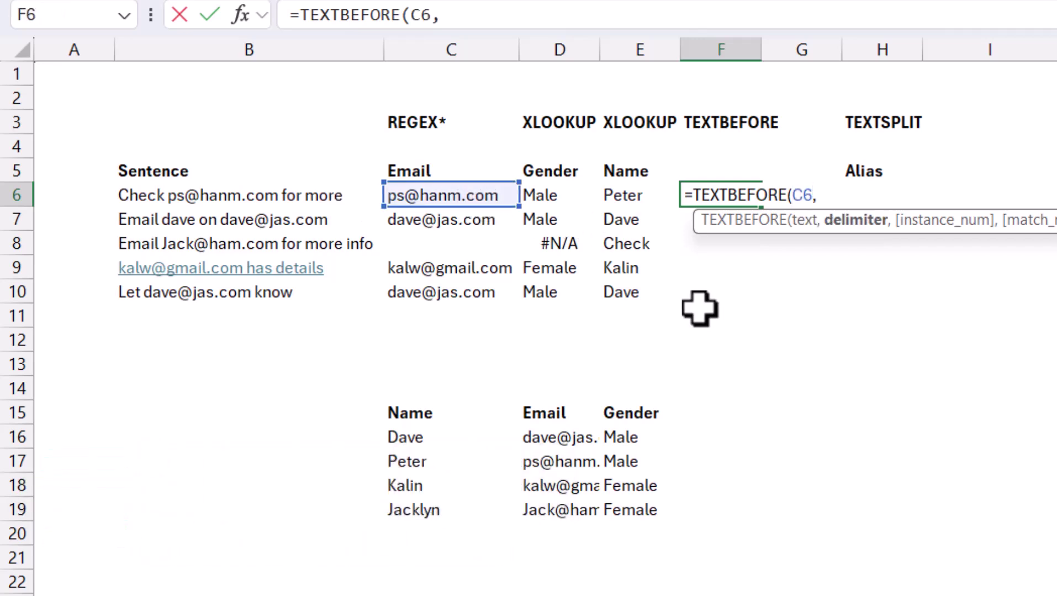
type("\"@")
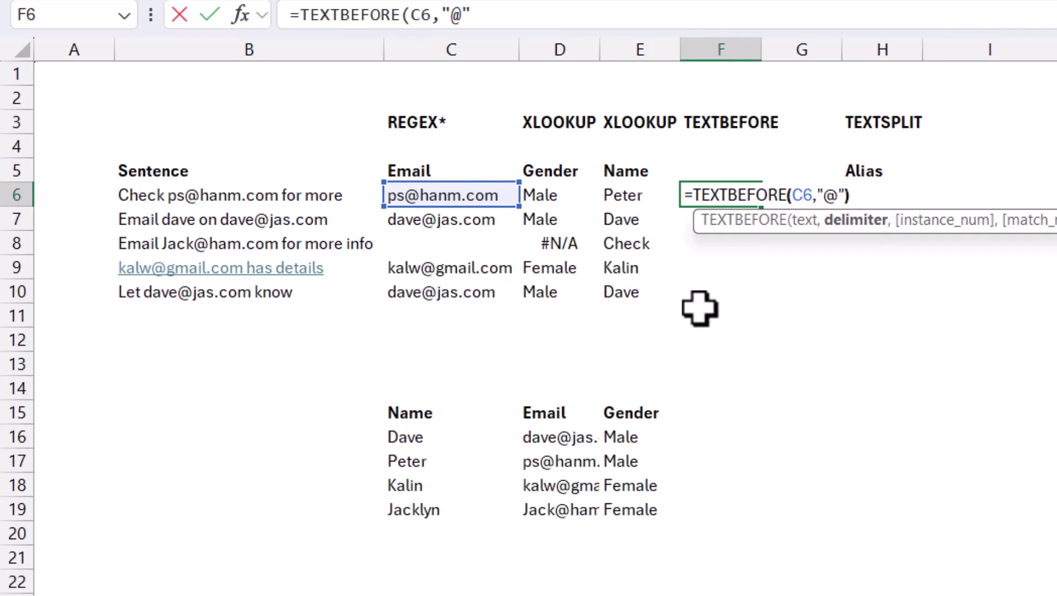
type("\"")
key("Return")
key("Up")
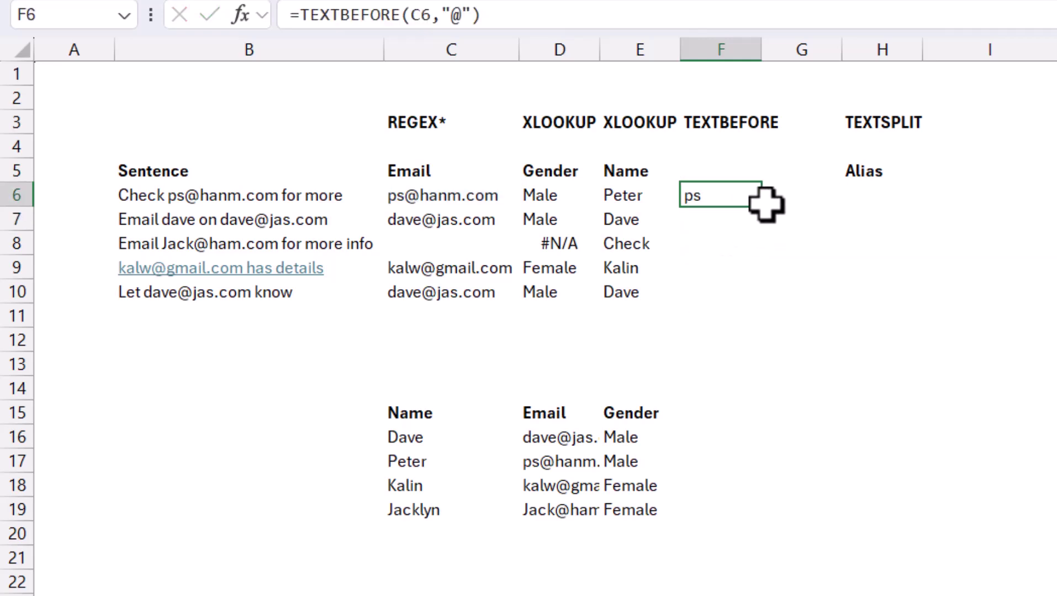
left_click_drag(762, 207, 751, 302)
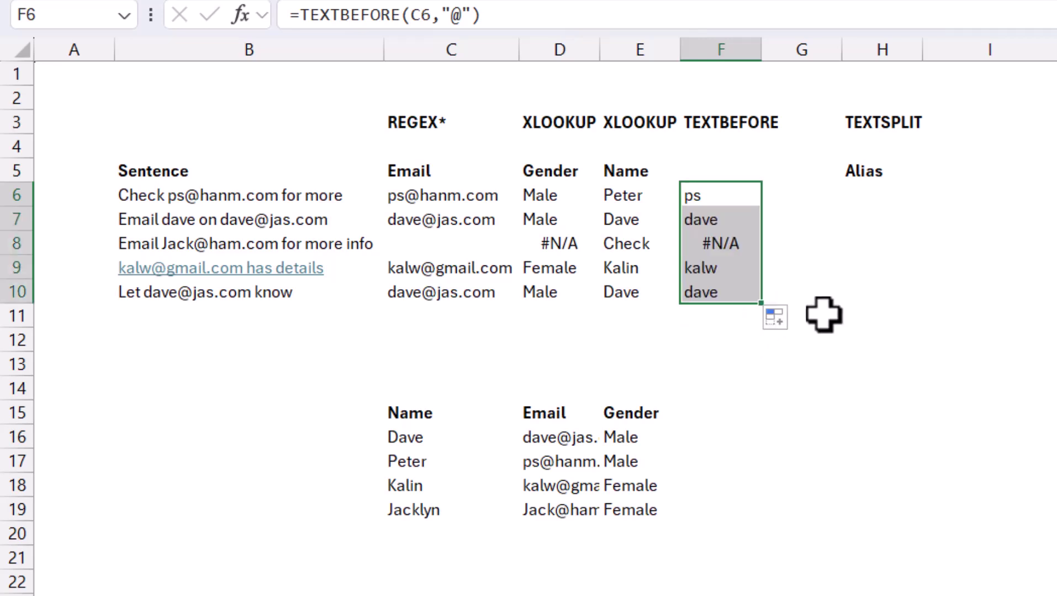
Step: Enter =TEXTSPLIT(C6,"@") in H6 and copy it down to H10
left_click(868, 198)
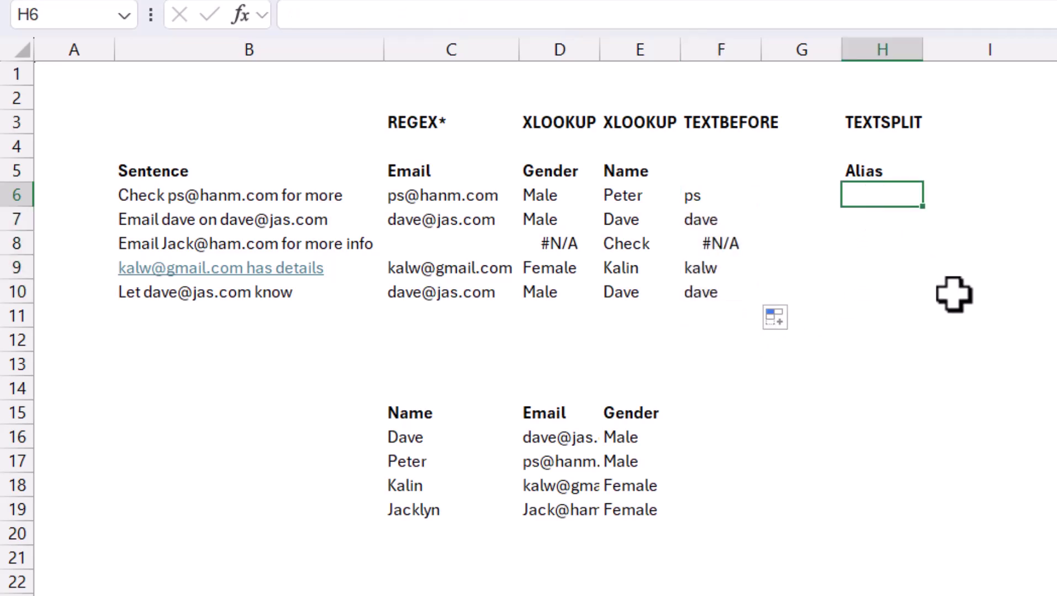
type("=text")
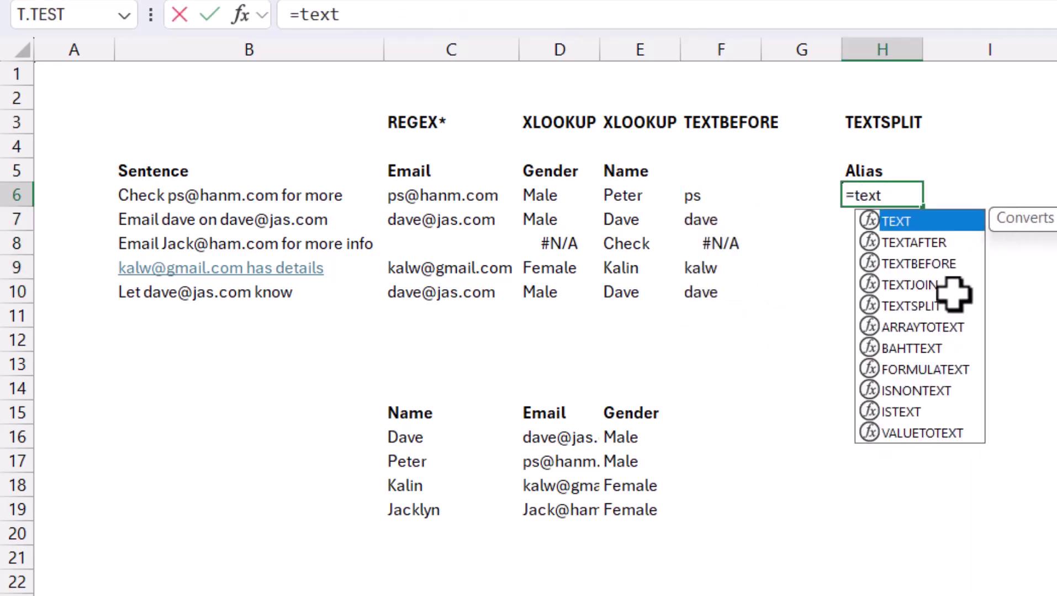
type("s")
key("Tab")
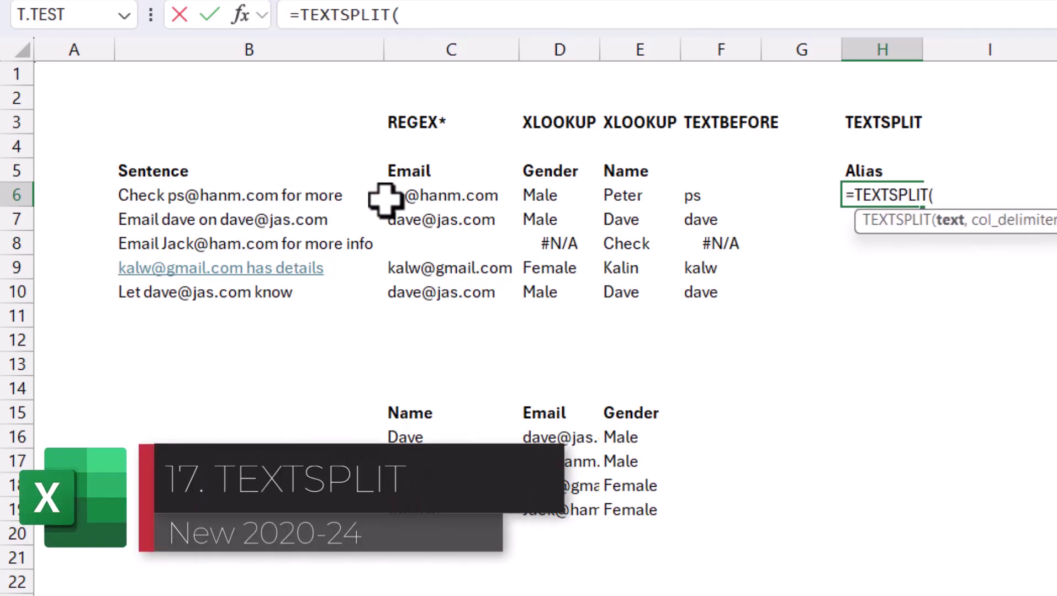
left_click(409, 197)
type(",\"@\"")
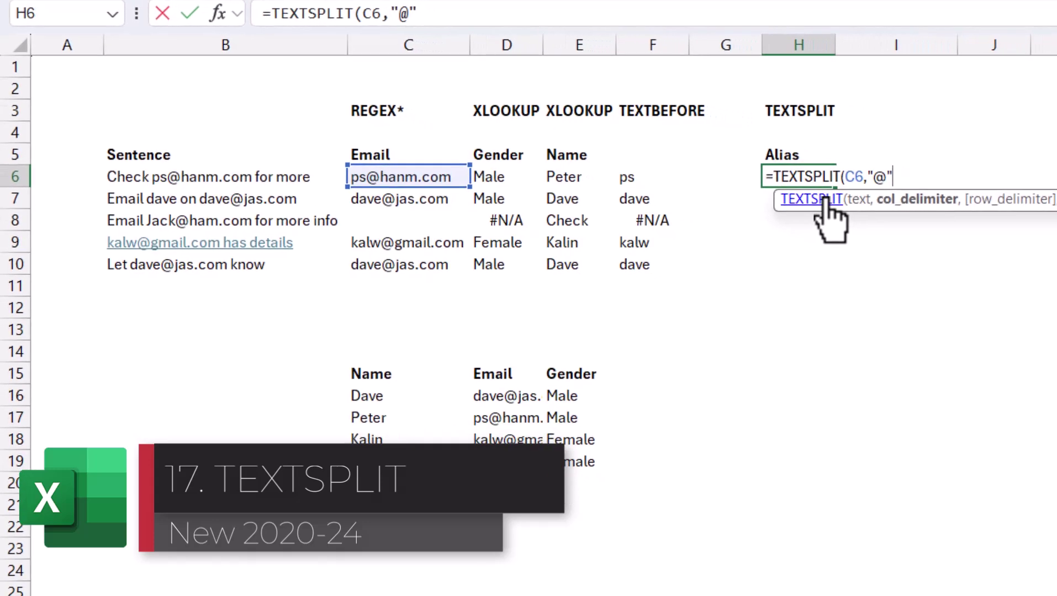
type(")")
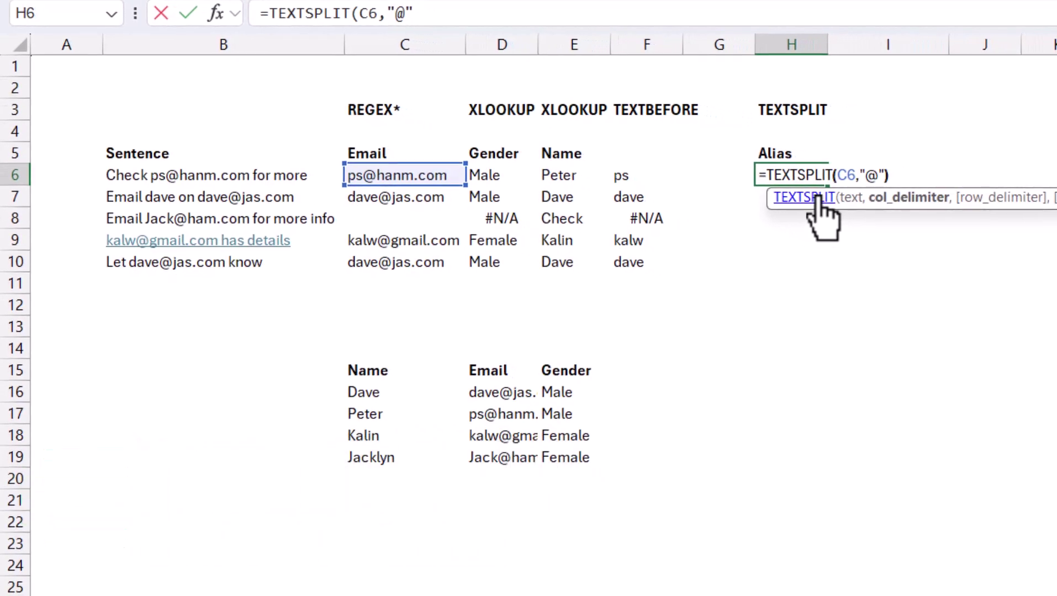
key("ctrl+Return")
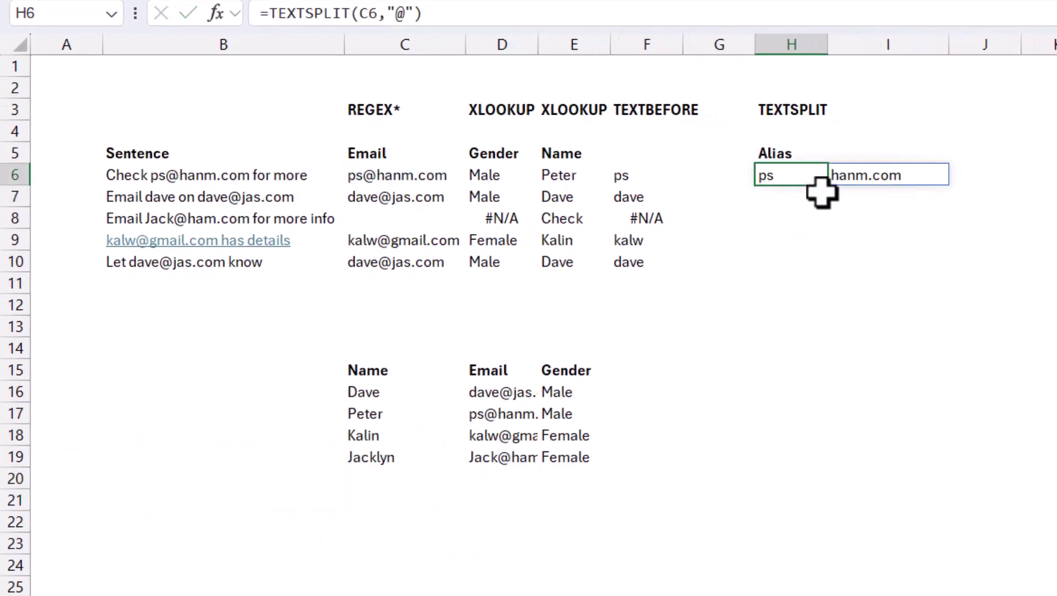
left_click_drag(826, 188, 821, 284)
left_click(795, 243)
left_click(761, 265)
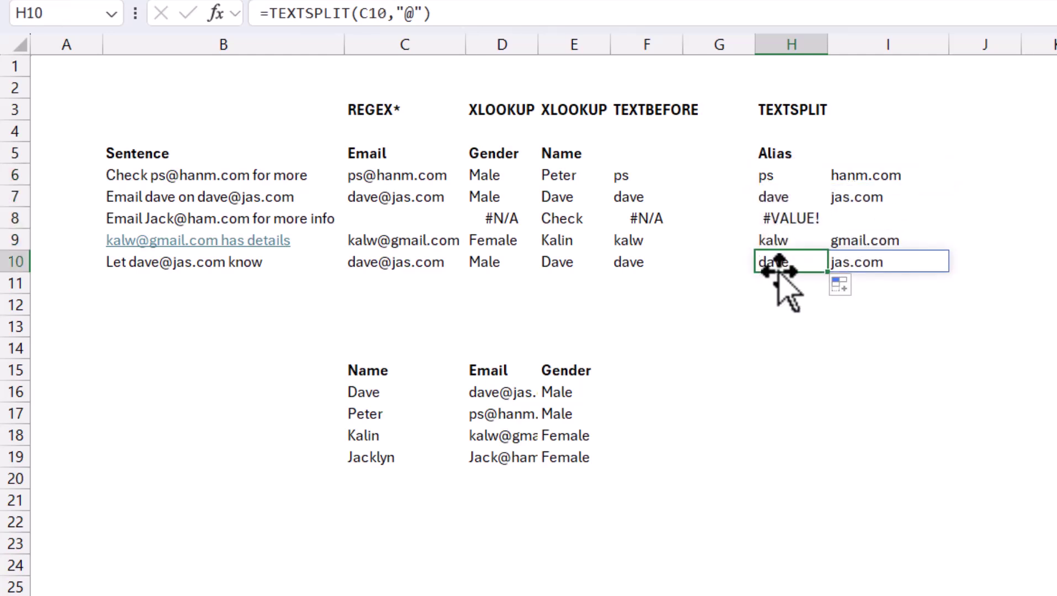
left_click(783, 193)
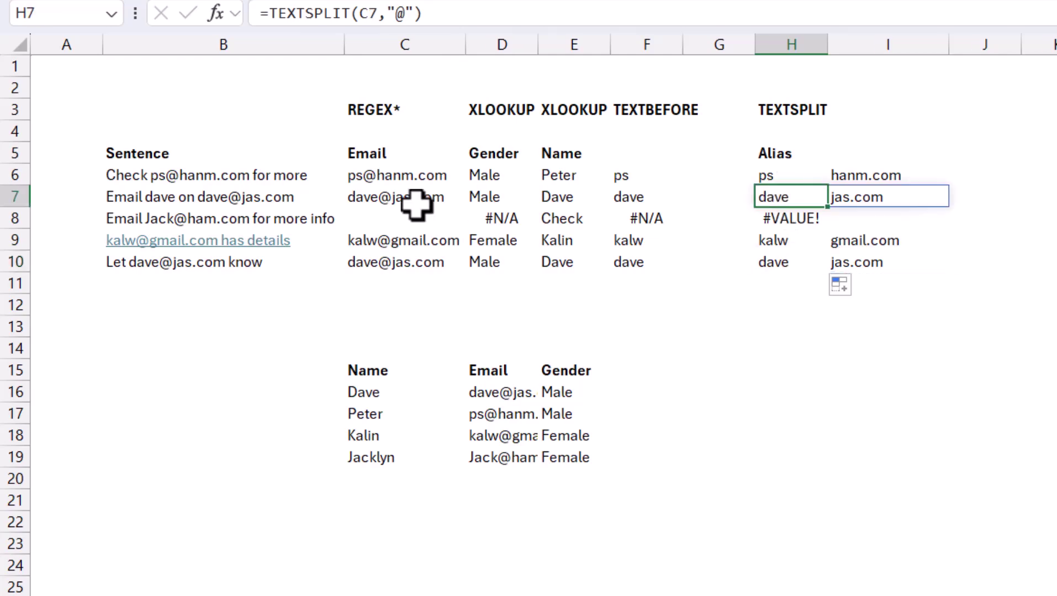
left_click(419, 203)
left_click_drag(469, 228, 474, 236)
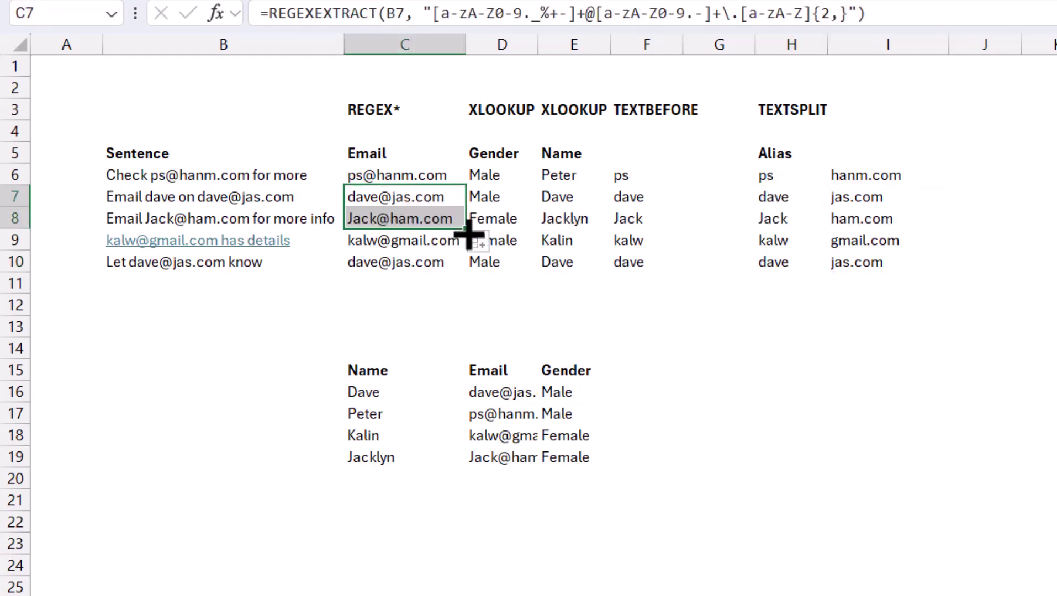
left_click(834, 243)
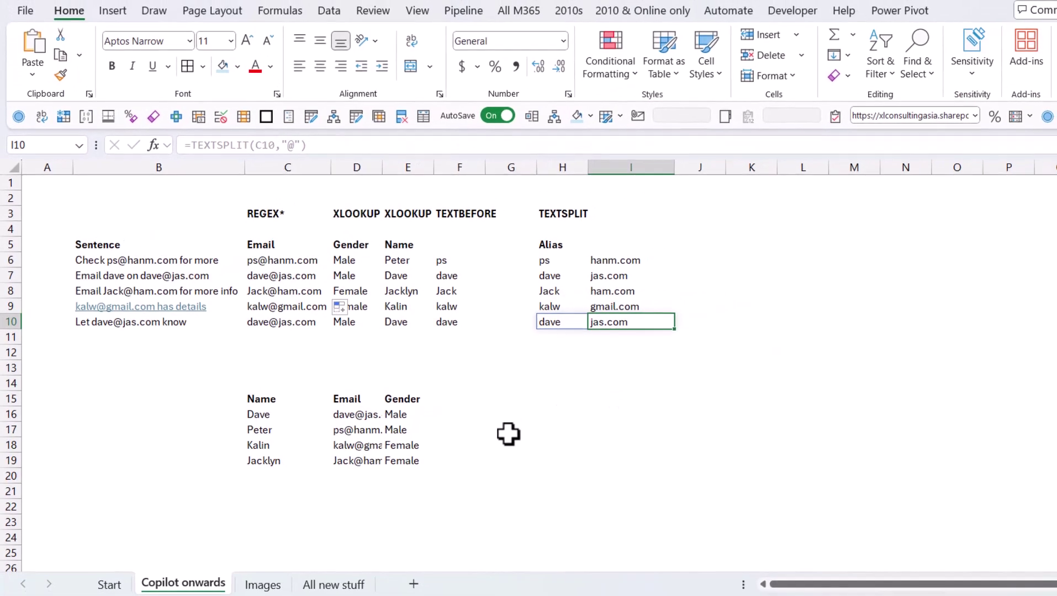
Step: Insert the Thumbnails folder pictures, from the groupby thumbnail through the podcast one, into cells from B4
key("ctrl+Up")
left_click(262, 584)
left_click(95, 231)
left_click(113, 12)
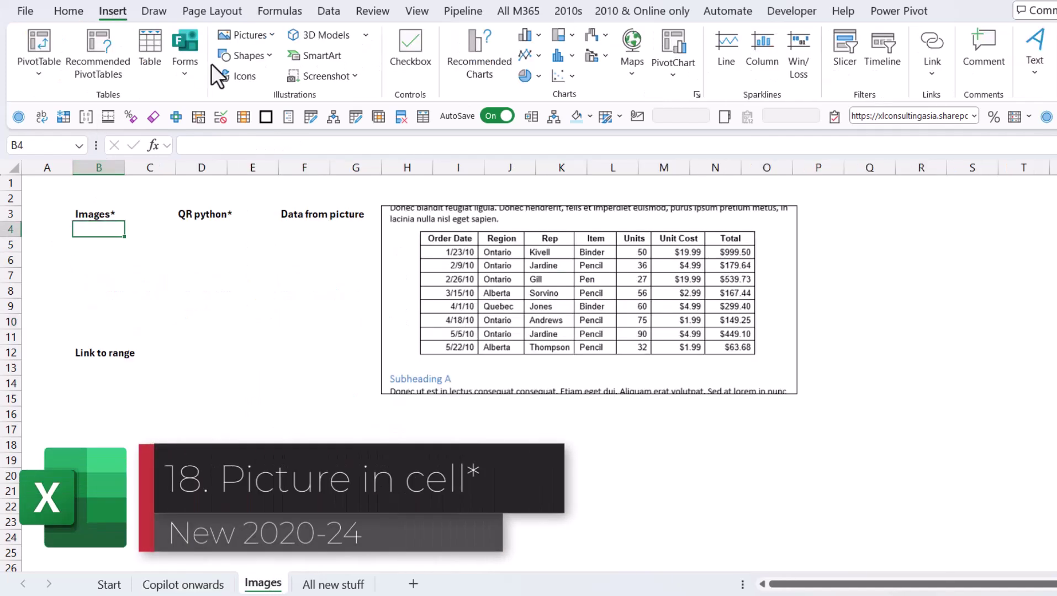
left_click(273, 36)
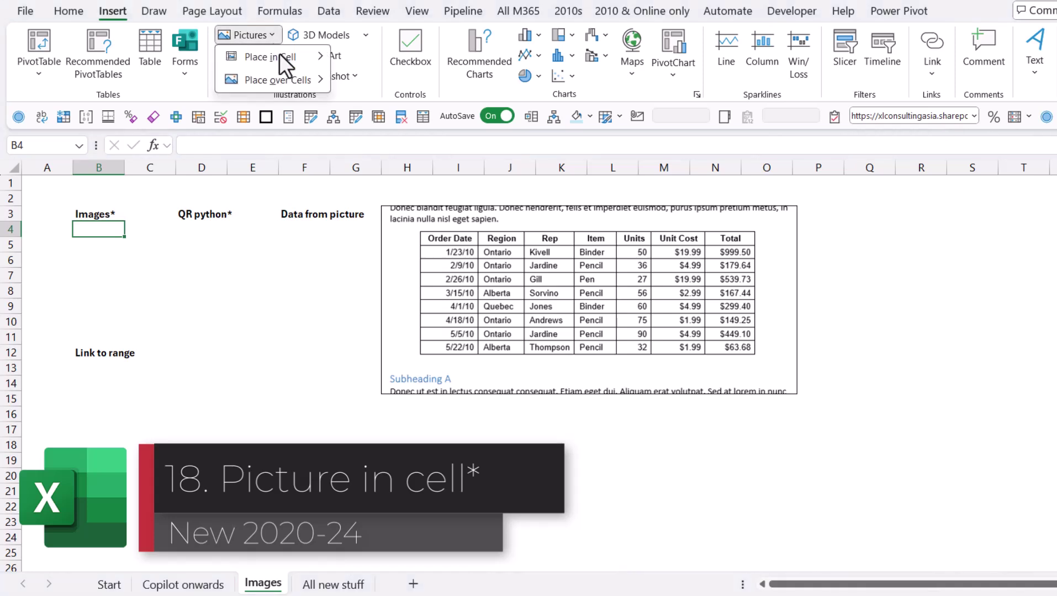
mouse_move(298, 56)
left_click(415, 83)
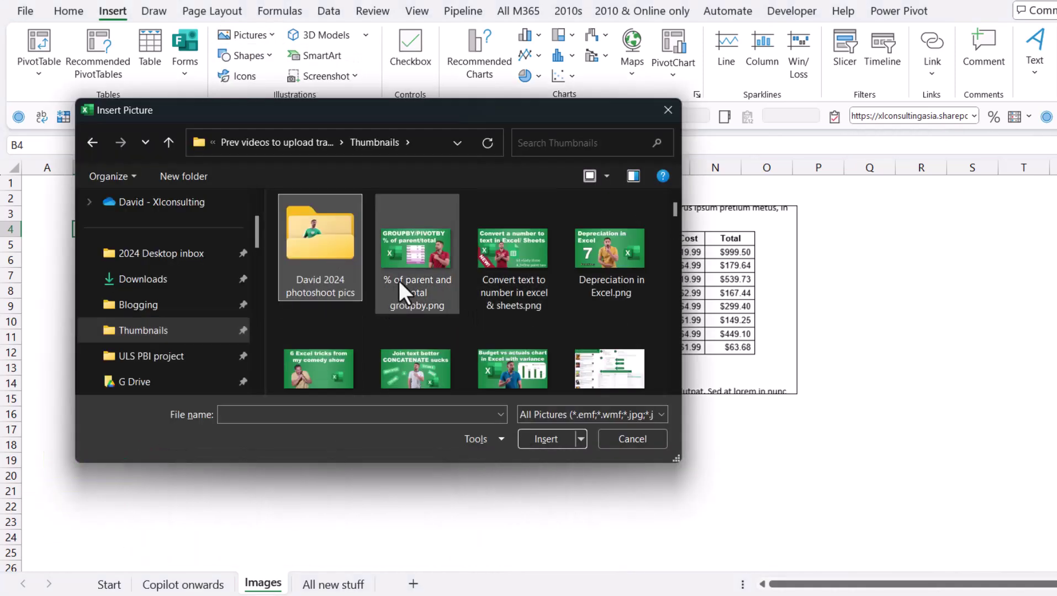
left_click(401, 281)
left_click(581, 373, "shift")
left_click(546, 437)
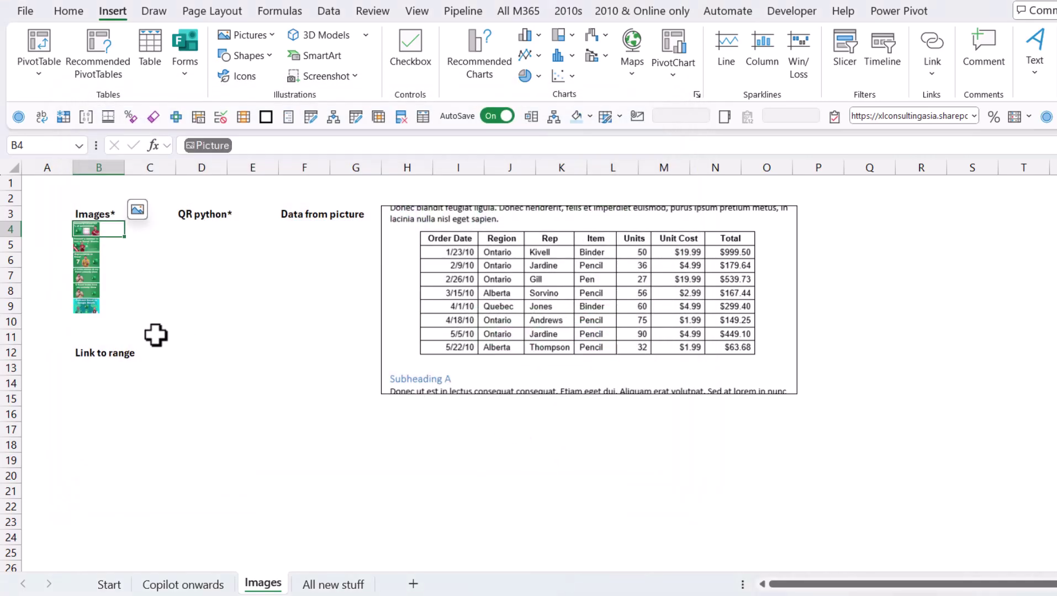
Step: Float B4's picture over the cells, then place it back in cell B4
left_click(140, 209)
left_click(177, 208)
left_click_drag(219, 300, 222, 303)
right_click(222, 302)
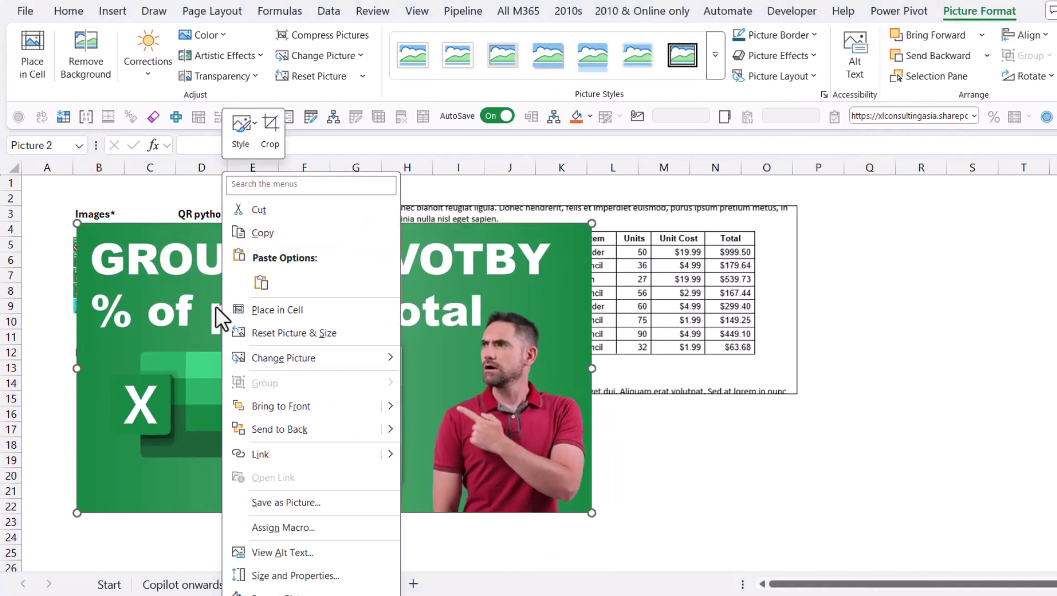
left_click(316, 307)
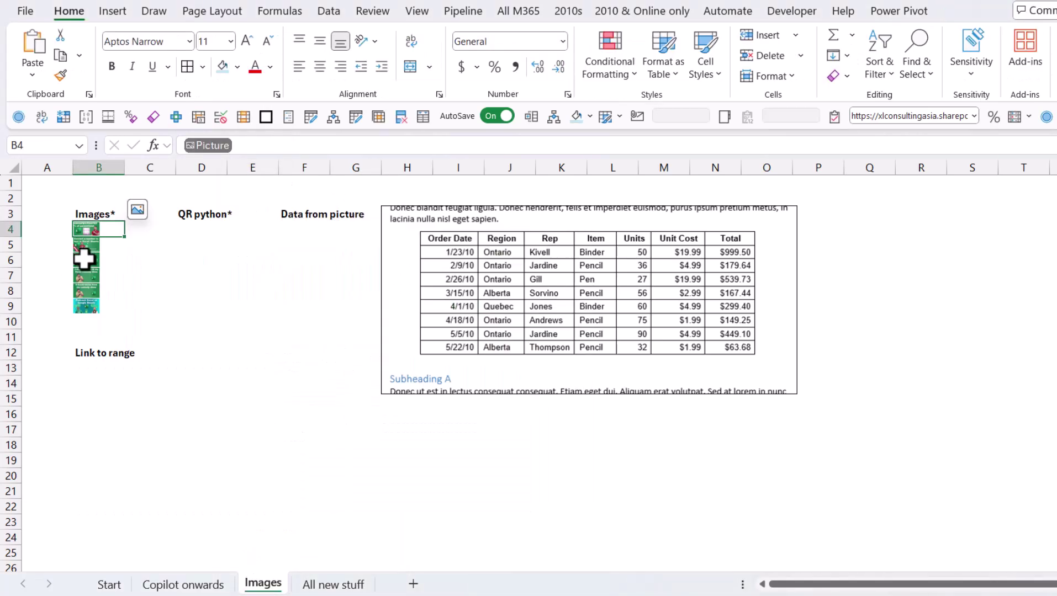
Step: Show a preview of the picture in B5
right_click(93, 247)
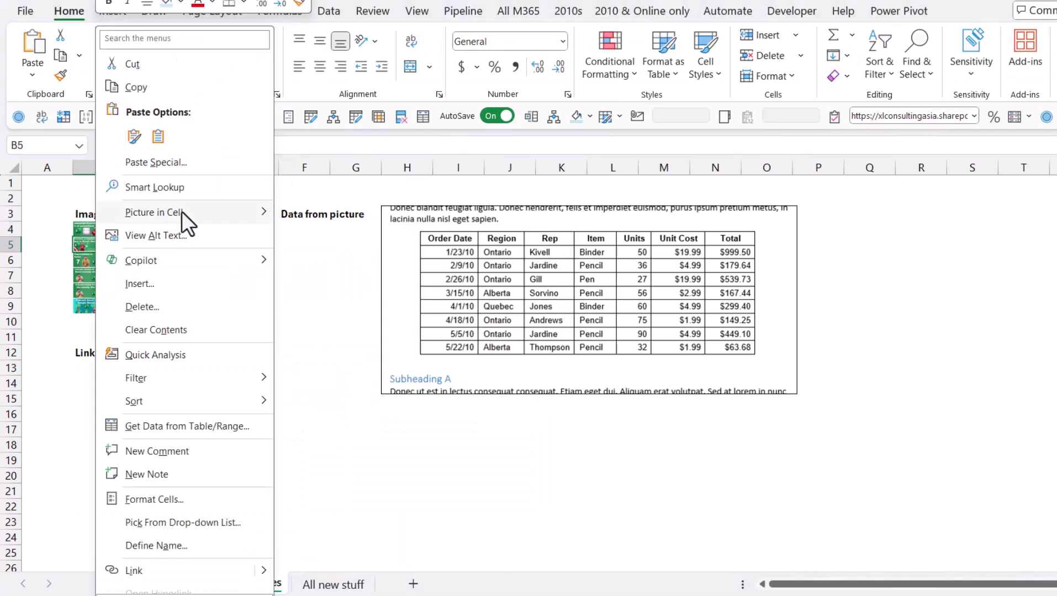
mouse_move(182, 212)
left_click(357, 260)
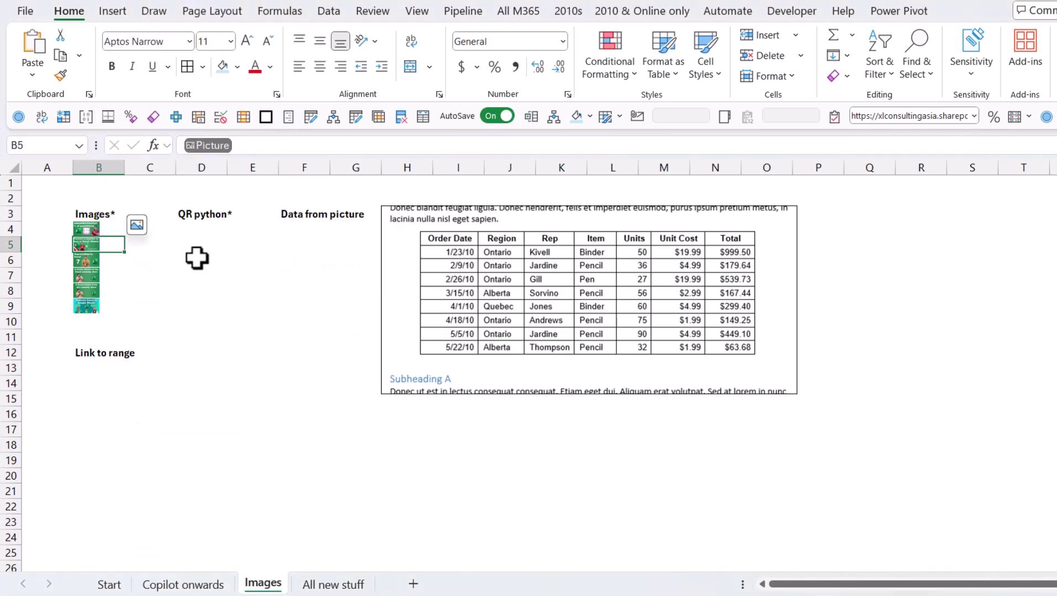
left_click(204, 235)
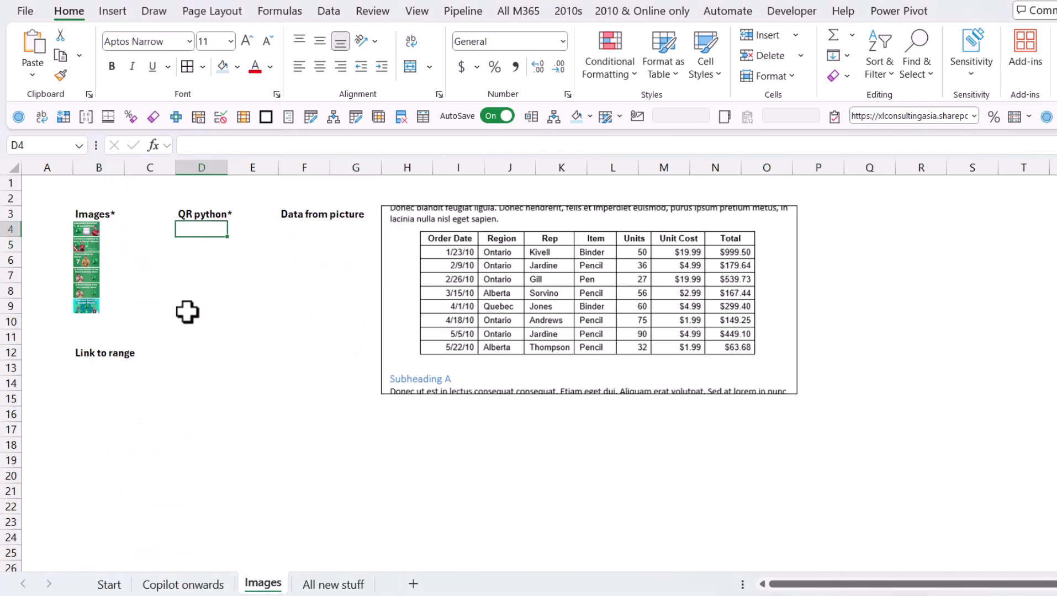
key("Left")
key("Left")
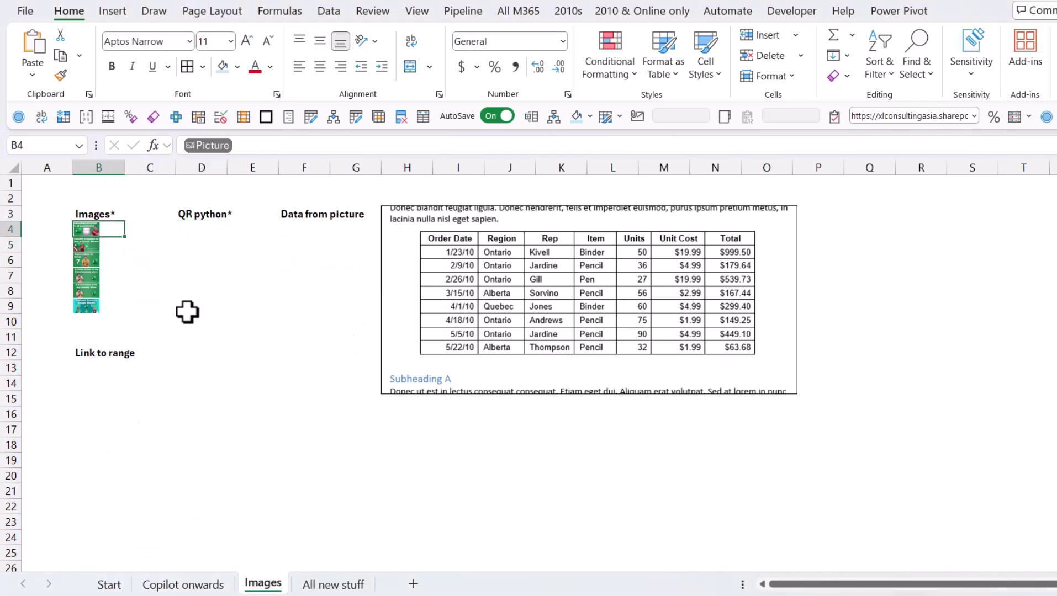
Step: Open the sort and filter list on the Images header cell B3, then close it
key("Up")
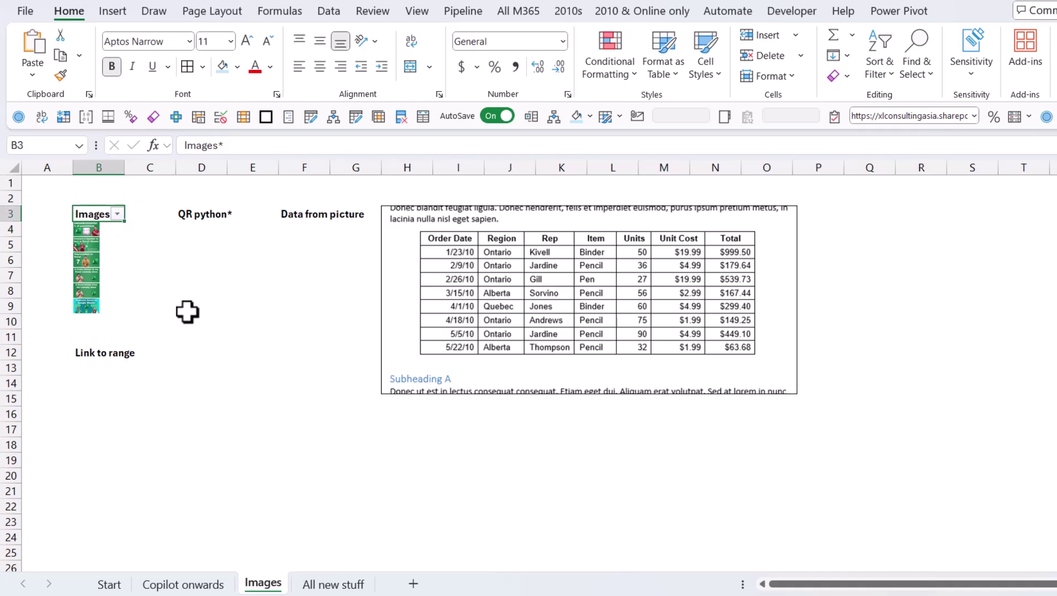
key("alt+Down")
key("Down")
key("Escape")
Step: Return to D4, show the Formulas tab's Python group, then select E7
key("Down")
key("Right")
key("Right")
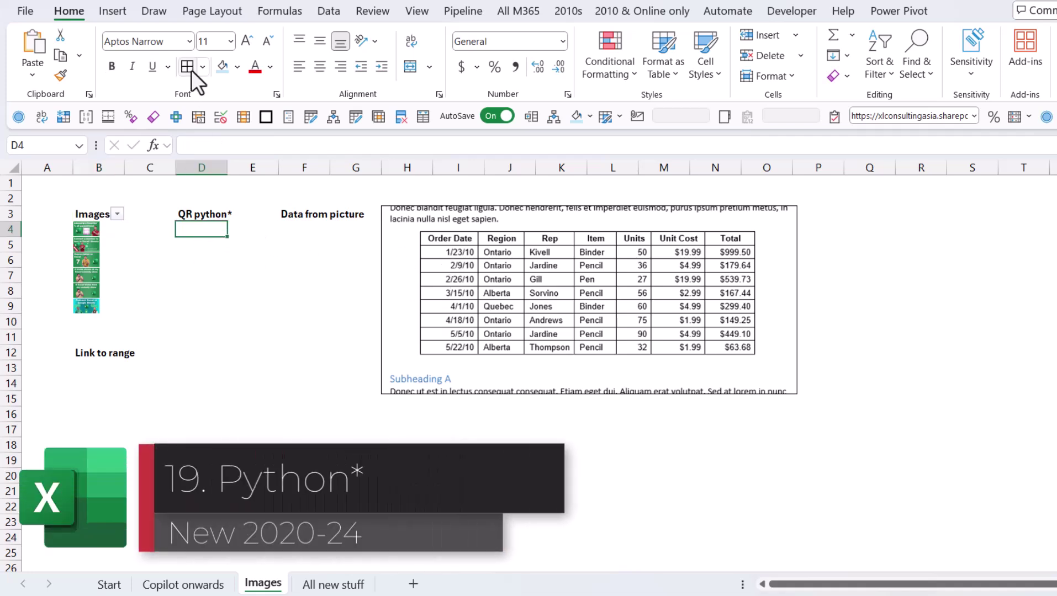
left_click(280, 13)
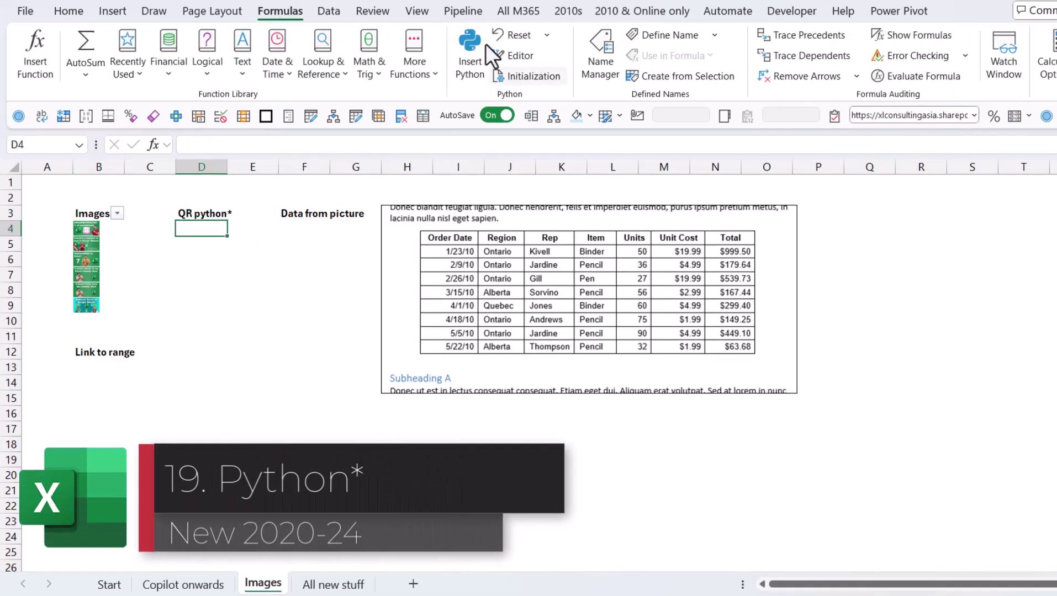
left_click(235, 276)
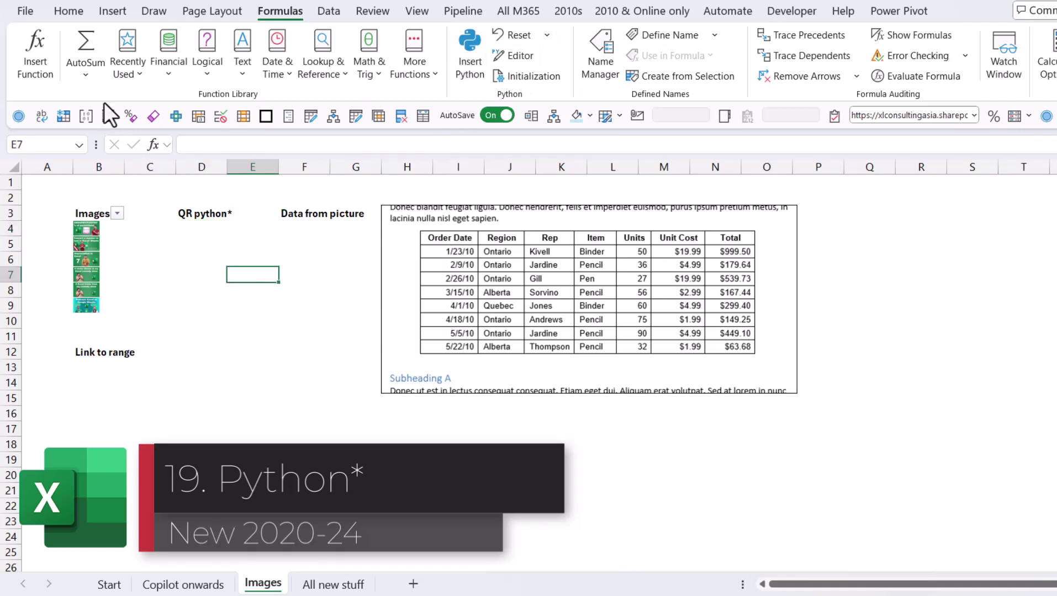
Step: Search online templates for 'qr' and create a workbook from the QR code generator template
left_click(23, 14)
left_click(64, 86)
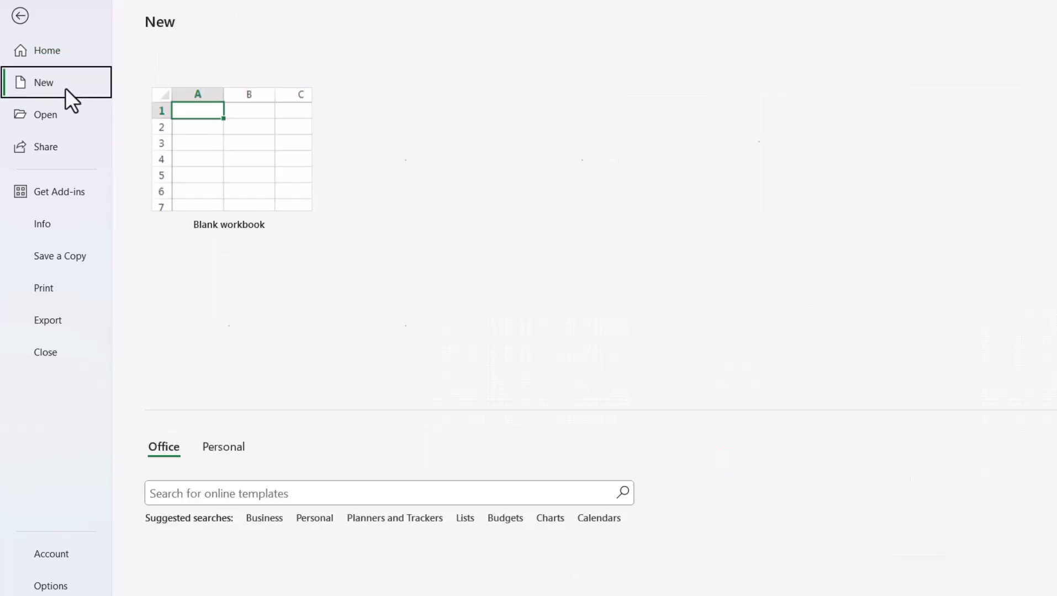
left_click(318, 501)
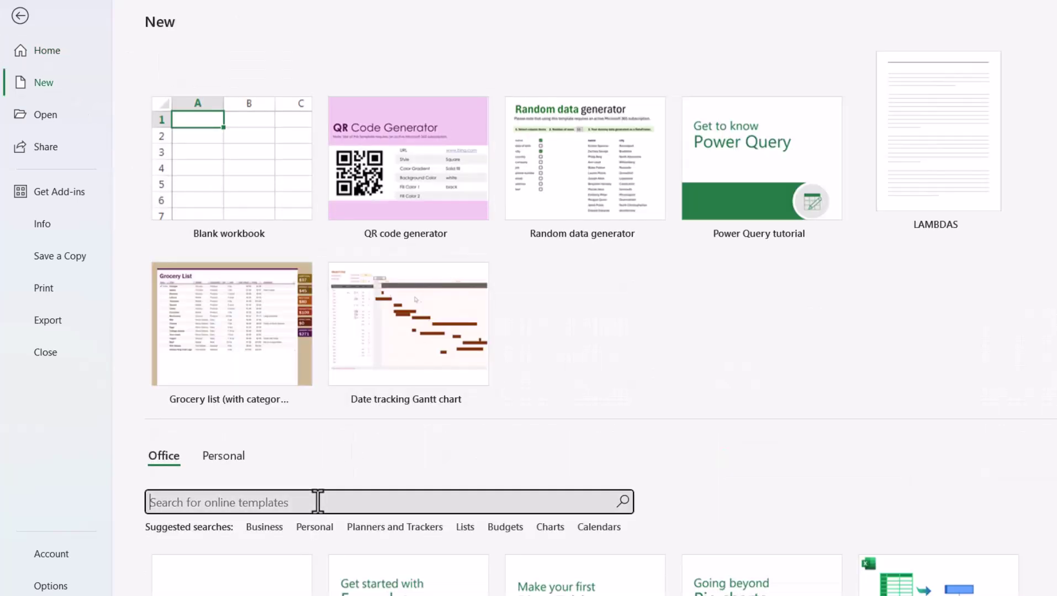
type("qr")
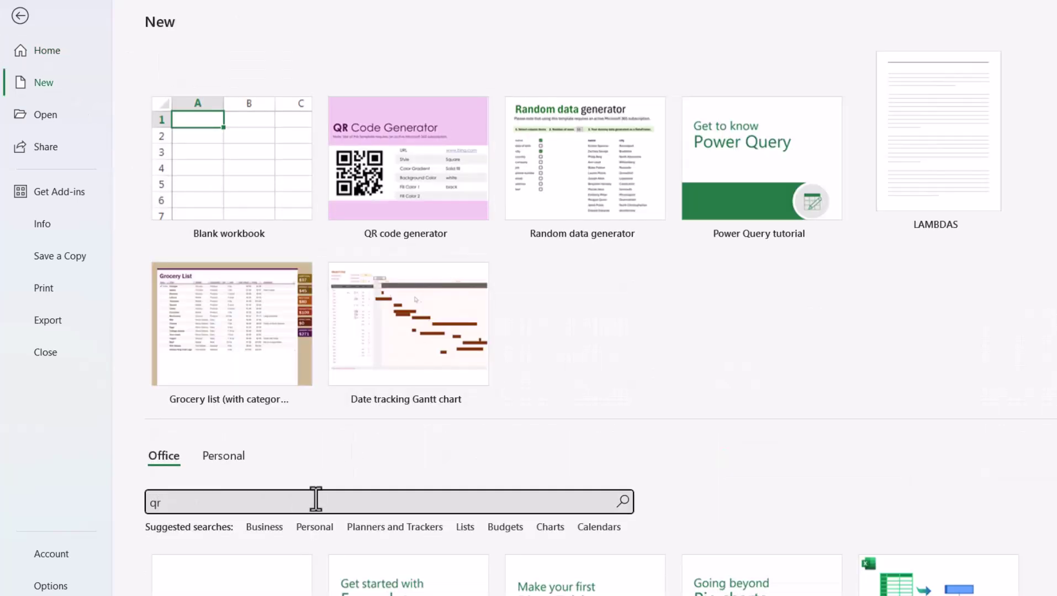
key("Return")
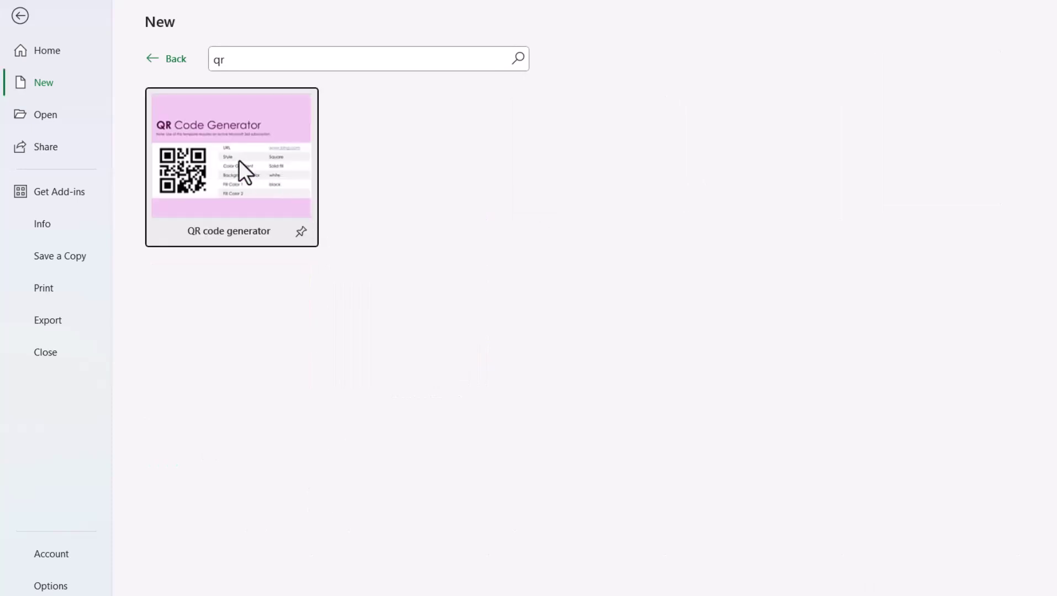
left_click(238, 160)
left_click(731, 349)
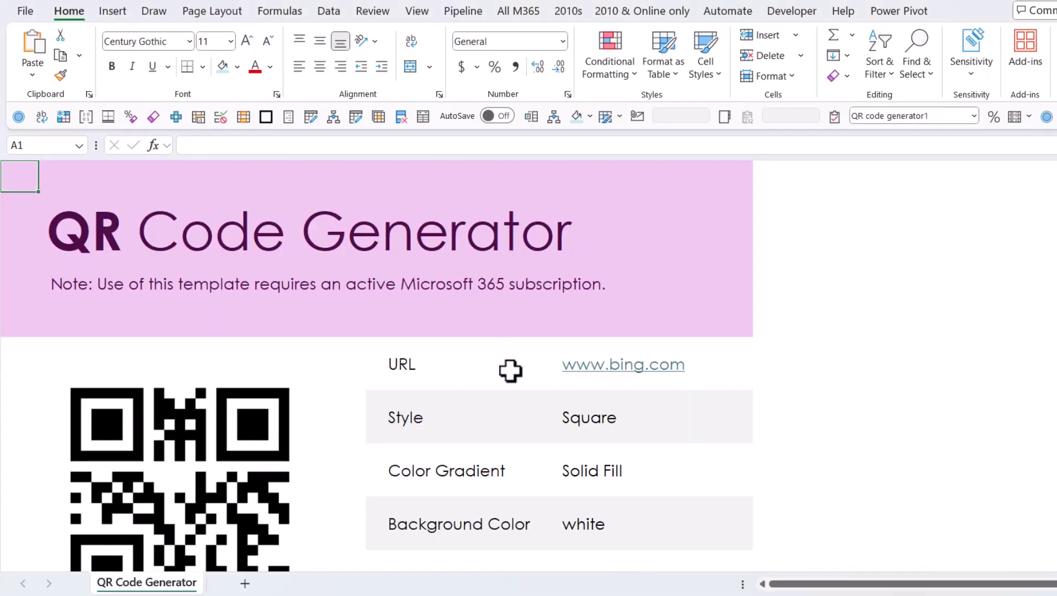
scroll(462, 429, "down", 1)
left_click(714, 298)
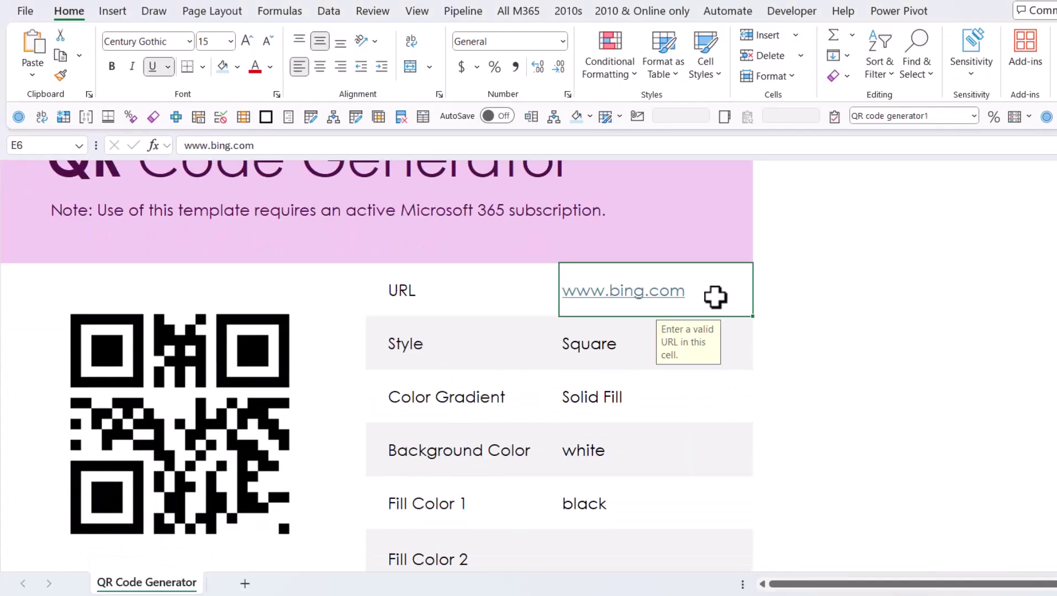
double_click(714, 298)
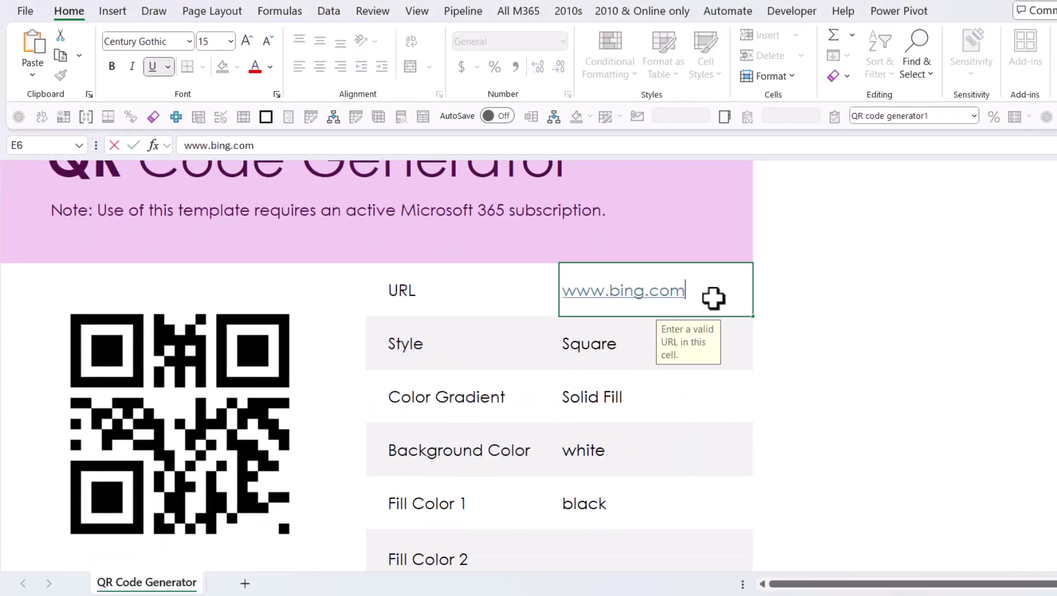
type("xlconsult")
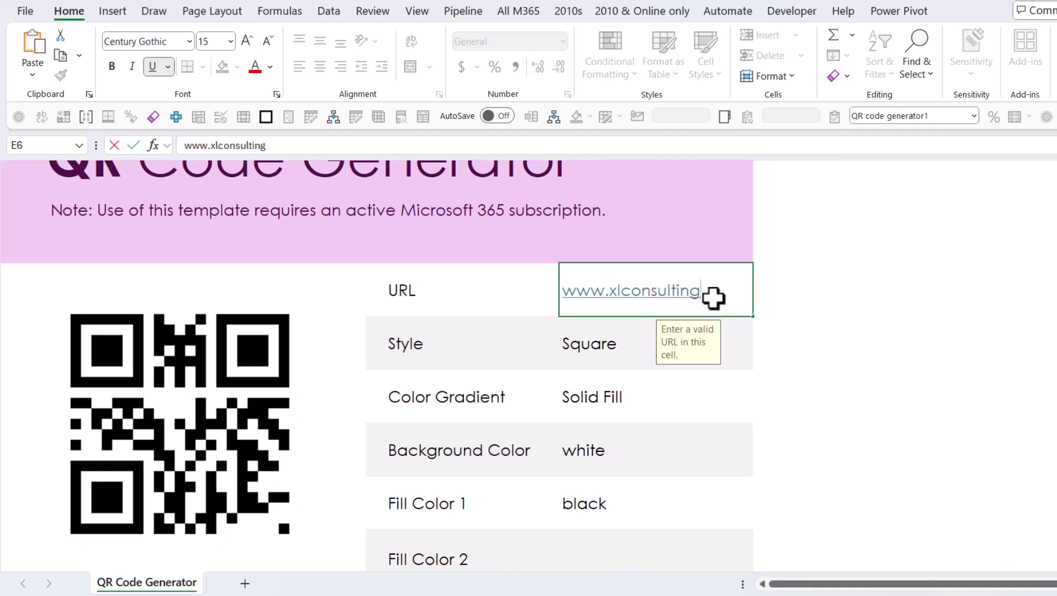
type("ing-asia.com")
key("Return")
left_click(713, 298)
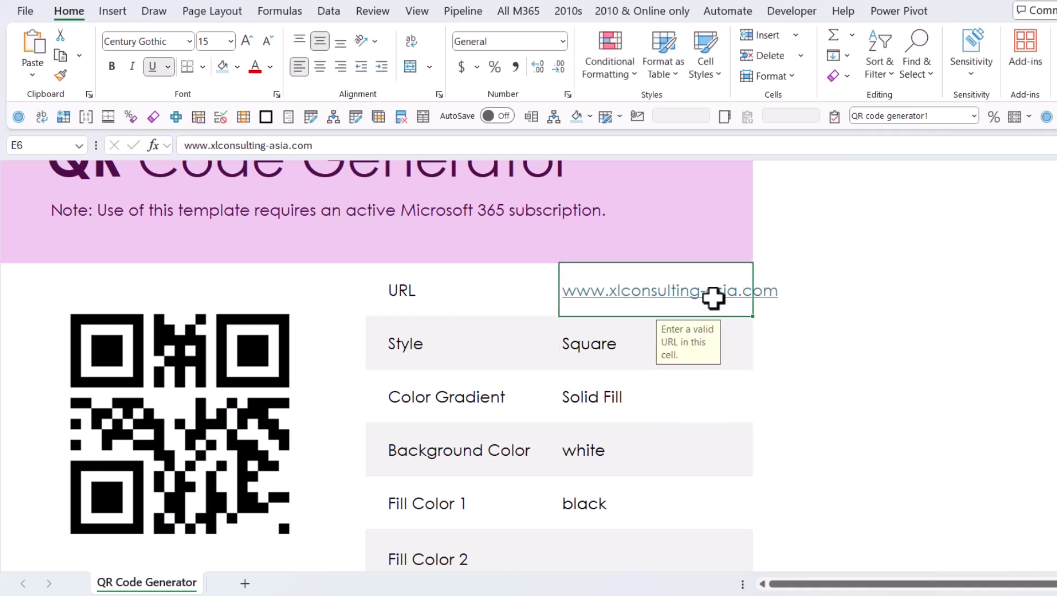
Step: Change the QR code Style in E7 from Square to Circle
left_click(185, 403)
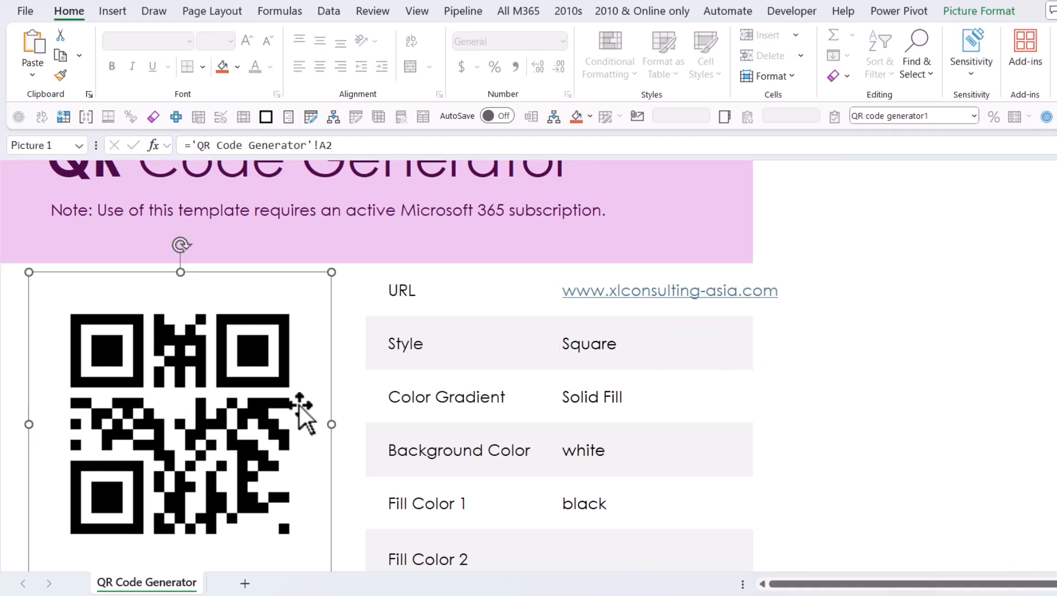
scroll(535, 373, "down", 1)
left_click(618, 281)
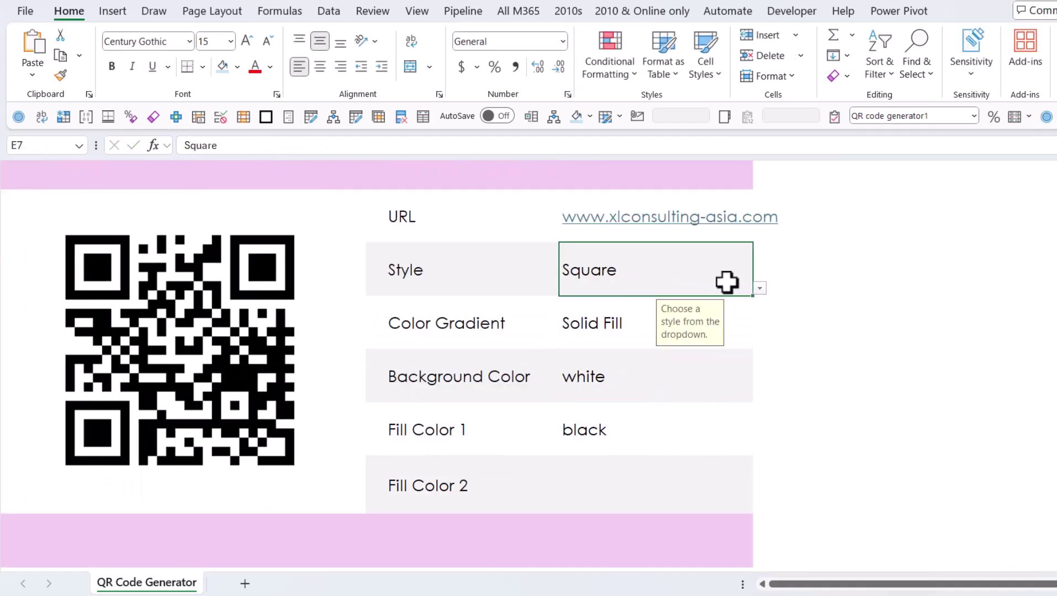
left_click(759, 287)
left_click(624, 332)
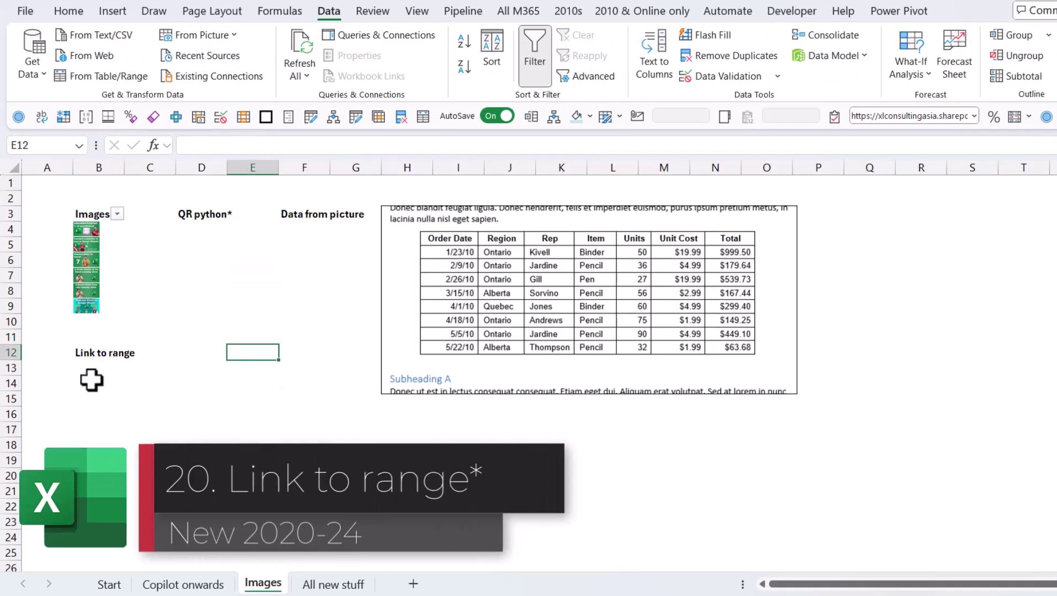
Step: Copy a Link to this Range for the merged B12:E22 block and dismiss the notice
left_click(89, 354)
right_click(189, 408)
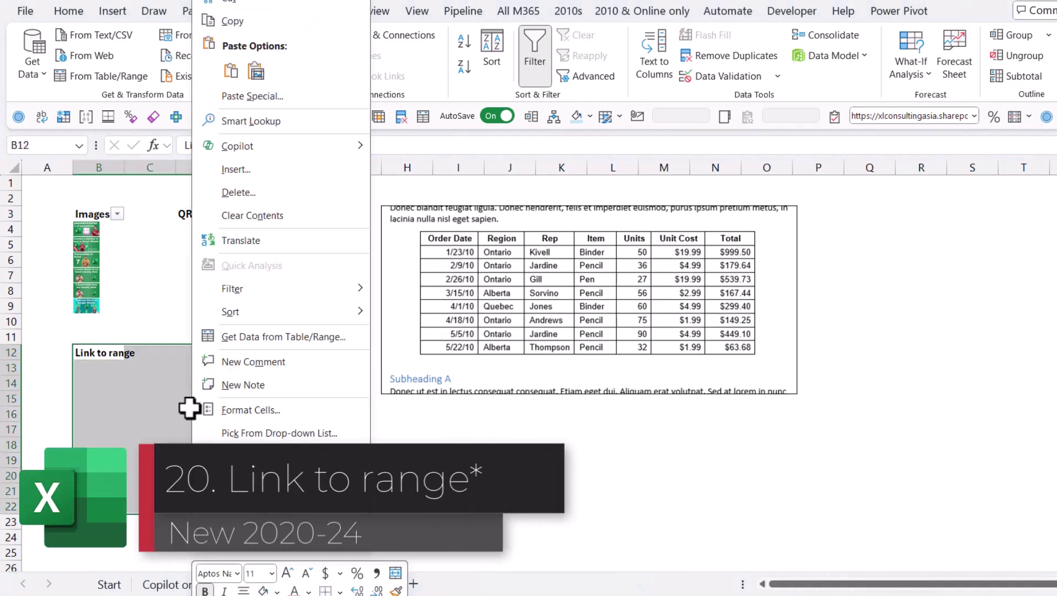
scroll(282, 418, "down", 1)
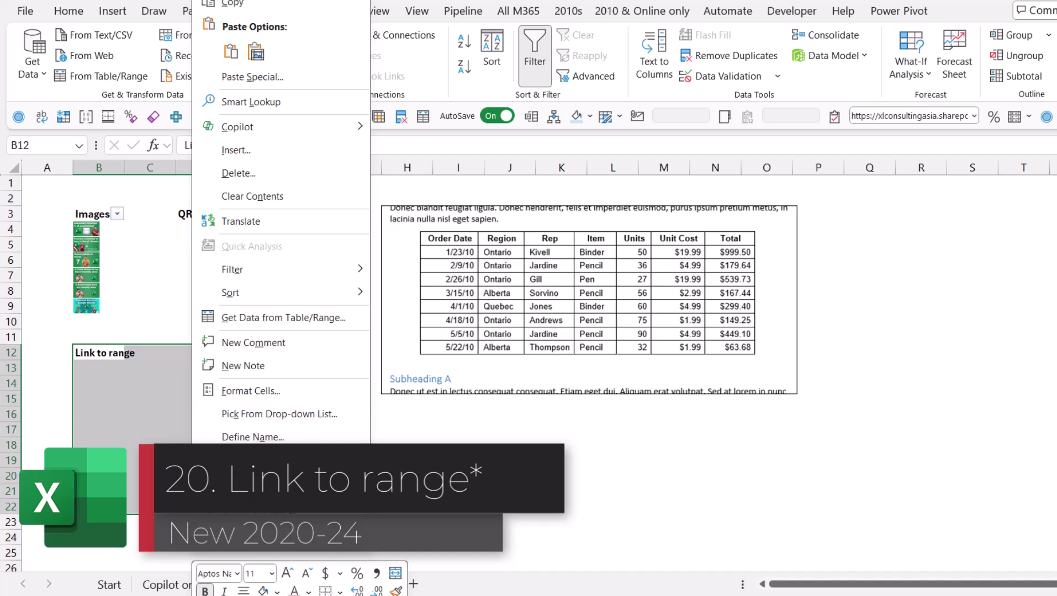
left_click(287, 460)
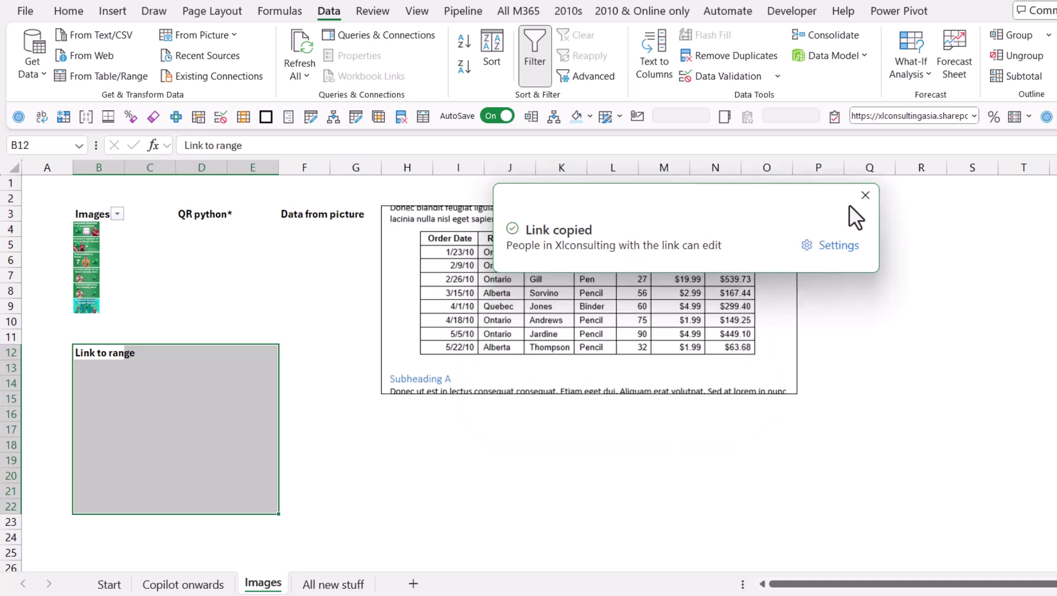
left_click(866, 196)
left_click(529, 428)
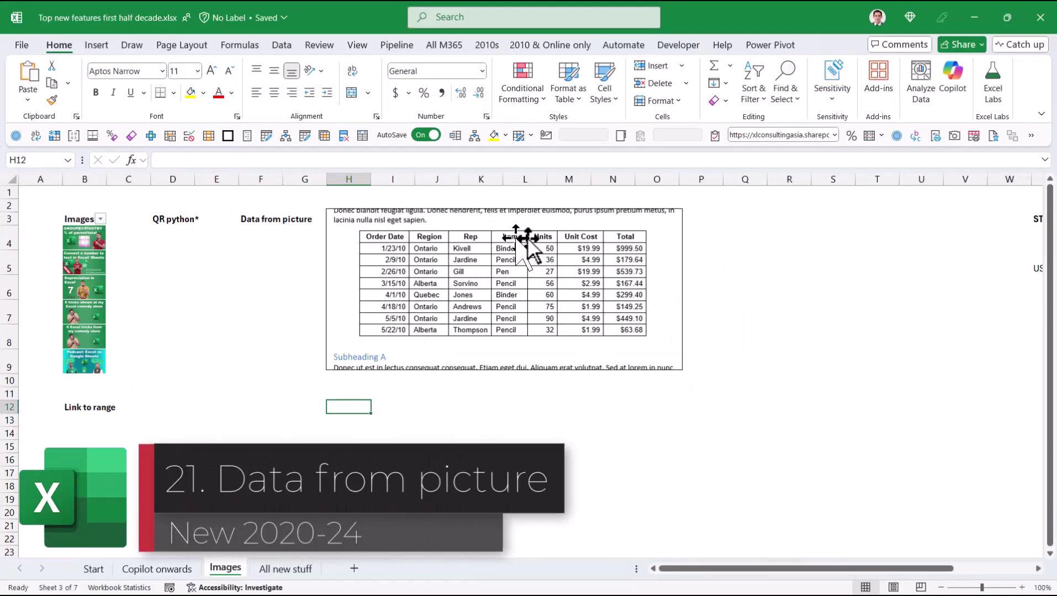
Step: Look at the Data tab's From Picture choices, then close them
left_click(529, 226)
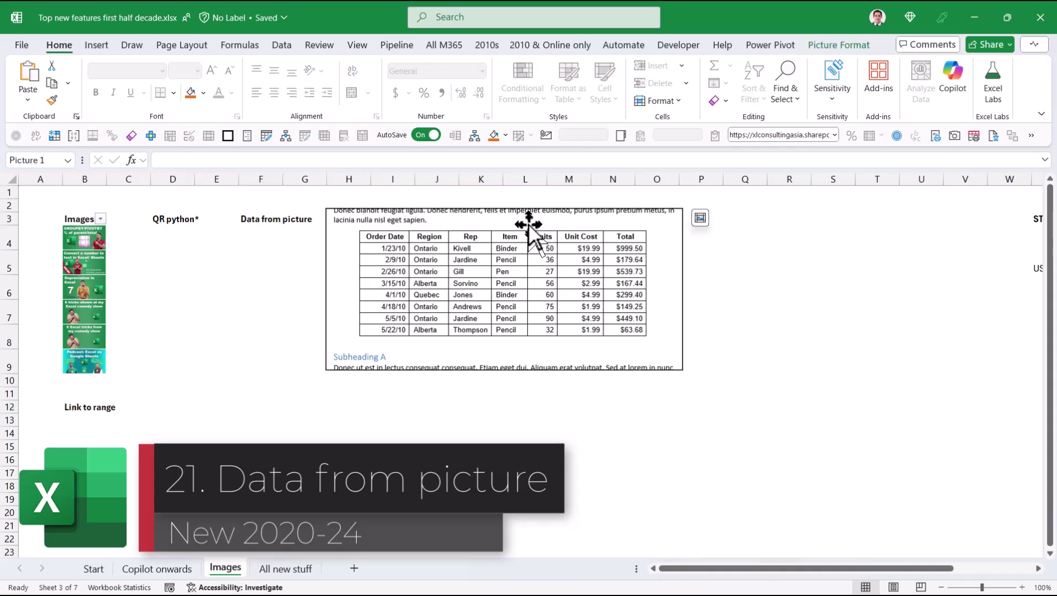
left_click(423, 412)
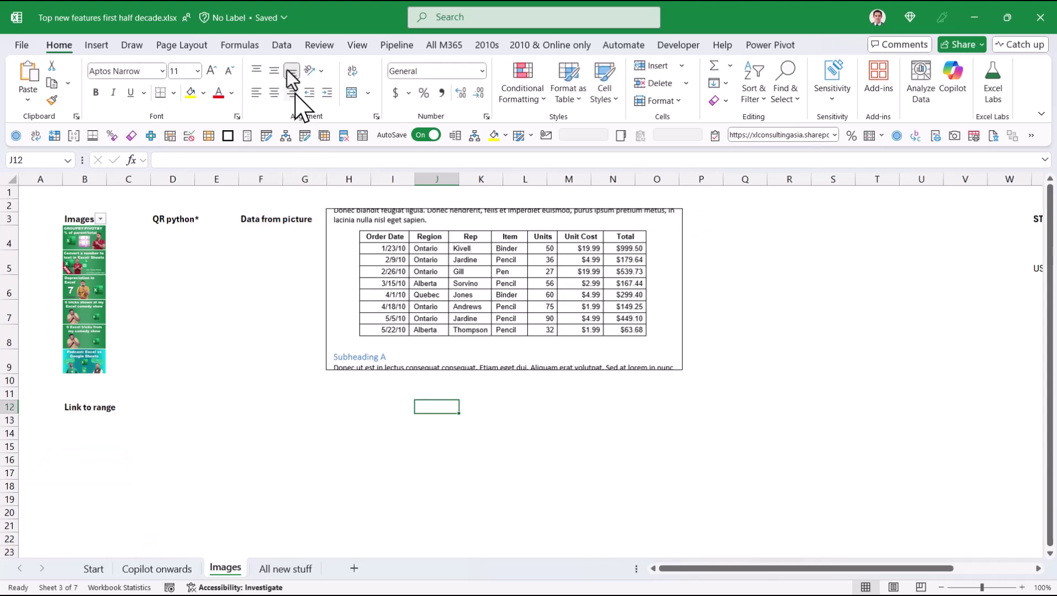
left_click(282, 45)
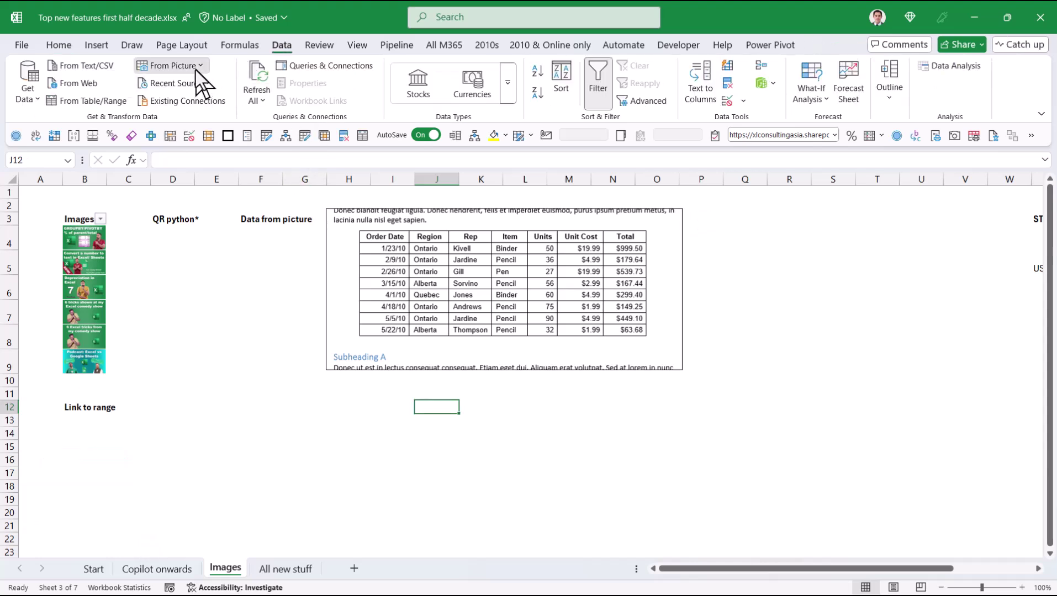
left_click(198, 68)
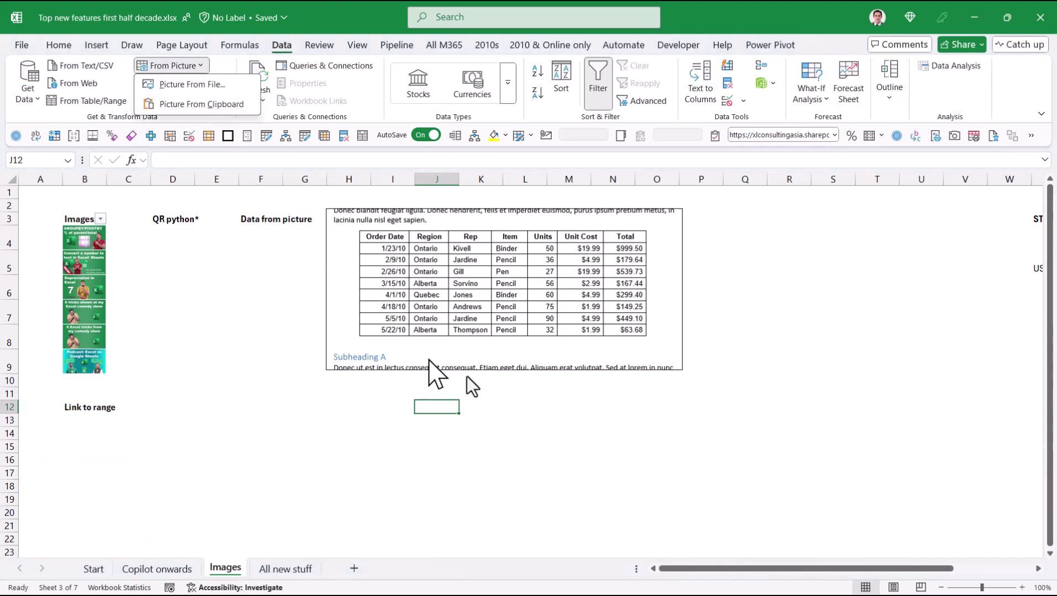
left_click(491, 393)
left_click(491, 402)
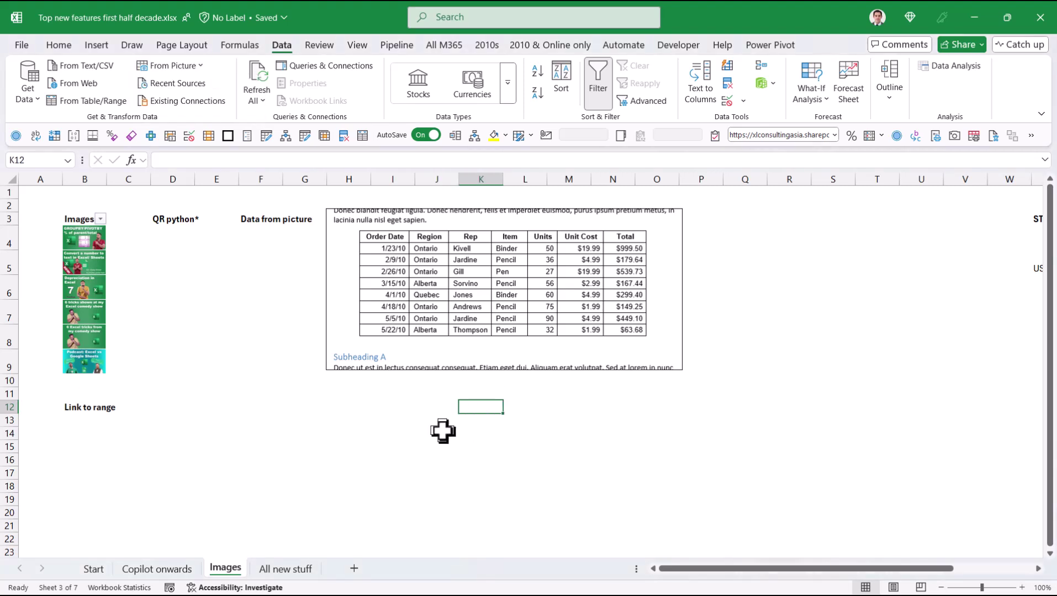
Step: Snip the pictured sales table with Win+Shift+S and reopen the From Picture choices
key("super+shift+s")
left_click_drag(355, 224, 648, 340)
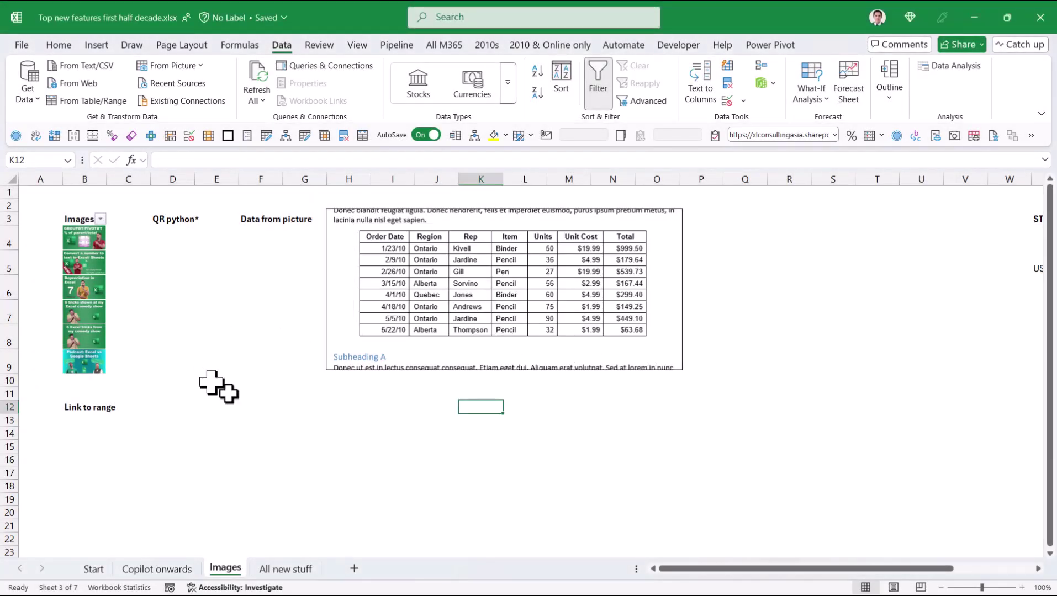
left_click(201, 67)
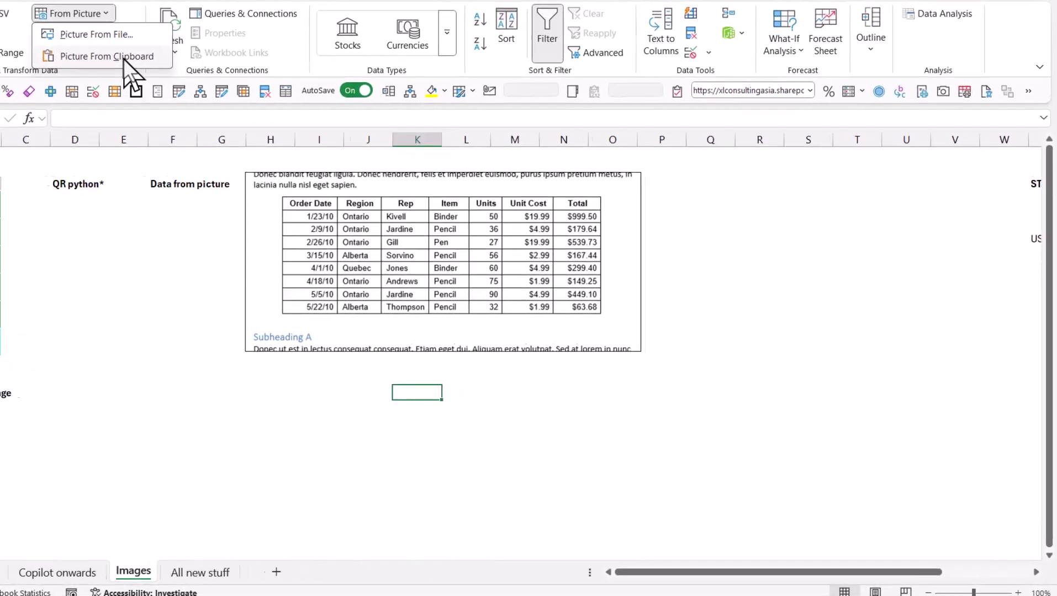
Step: Import the clipboard picture, accept the Item header and 1/23/10 date, and insert anyway
left_click(124, 57)
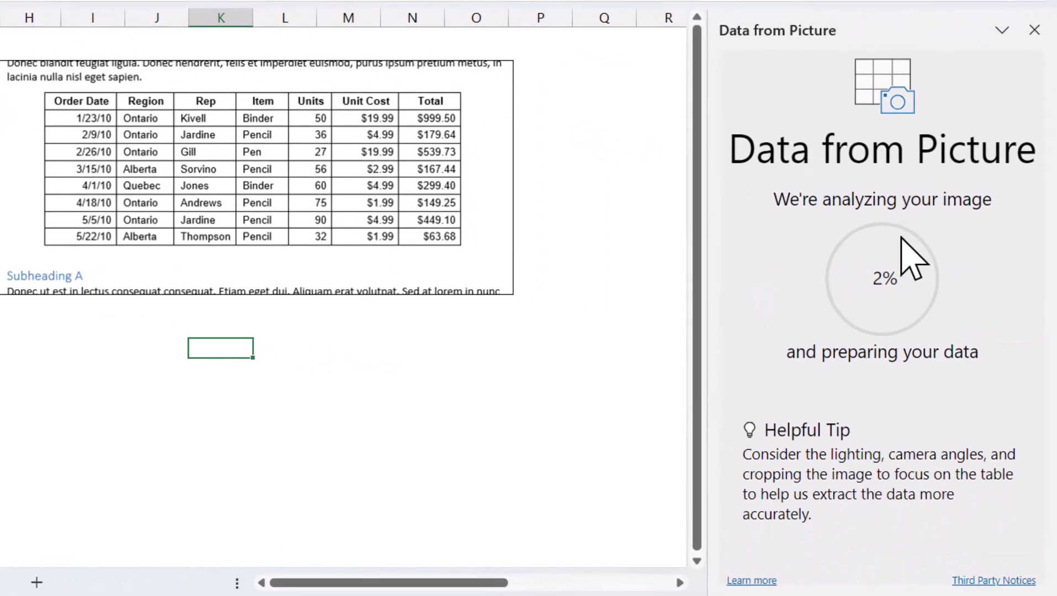
left_click(945, 357)
left_click(773, 463)
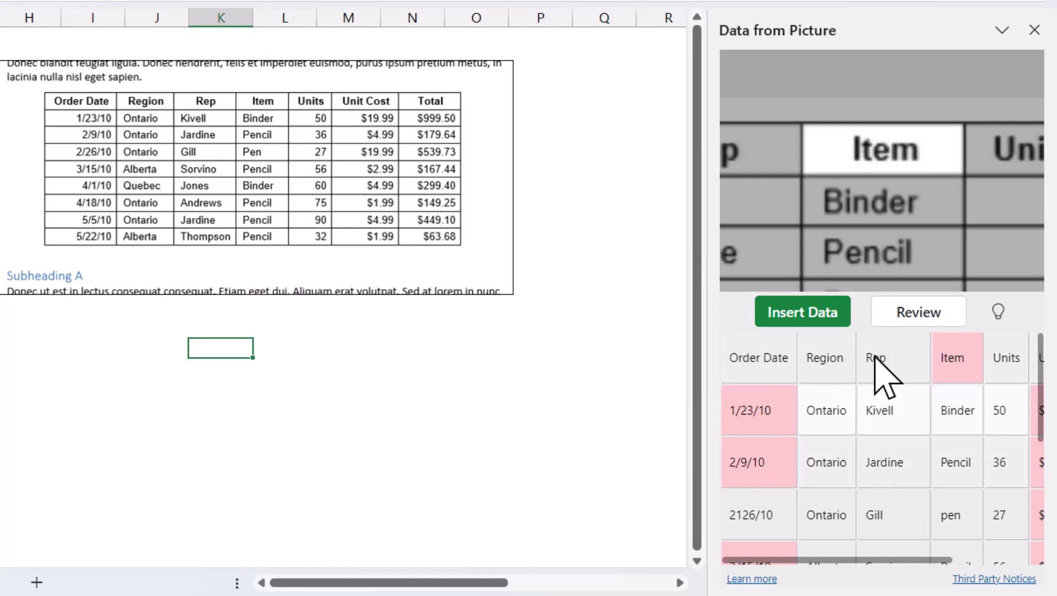
left_click(905, 316)
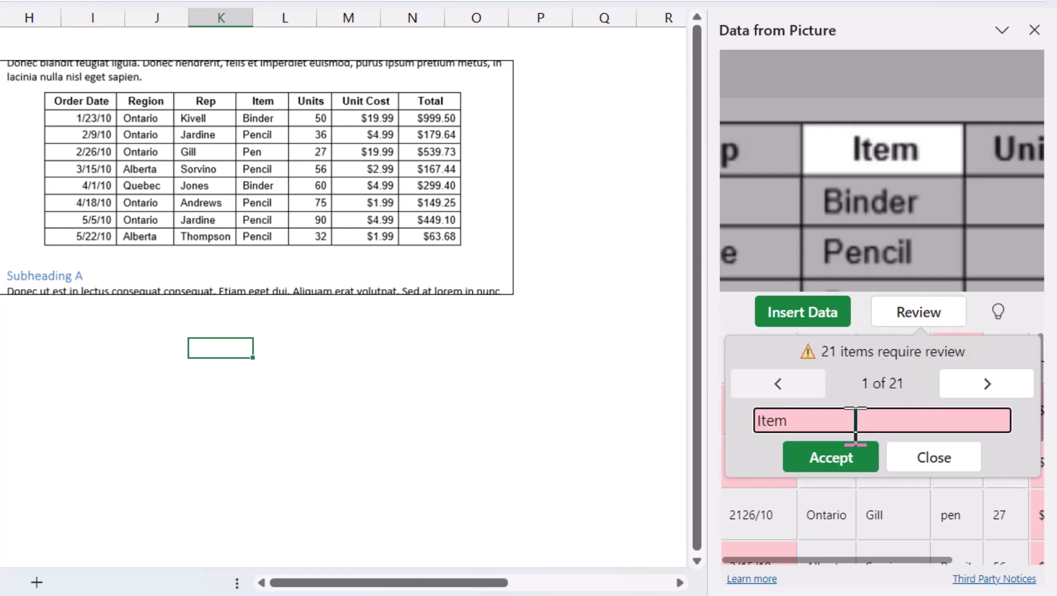
left_click(843, 463)
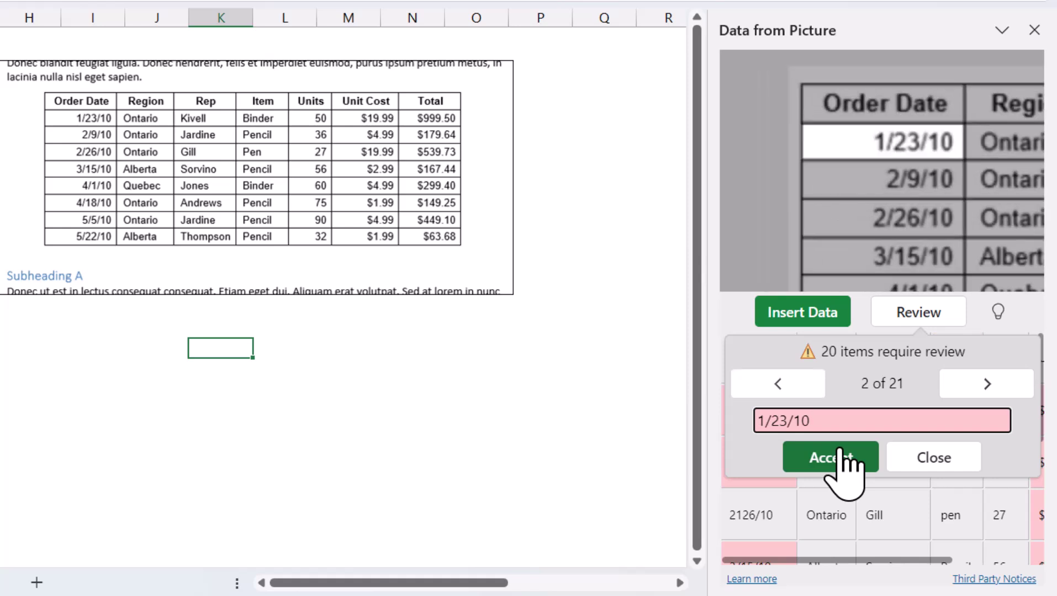
left_click(840, 461)
left_click(920, 457)
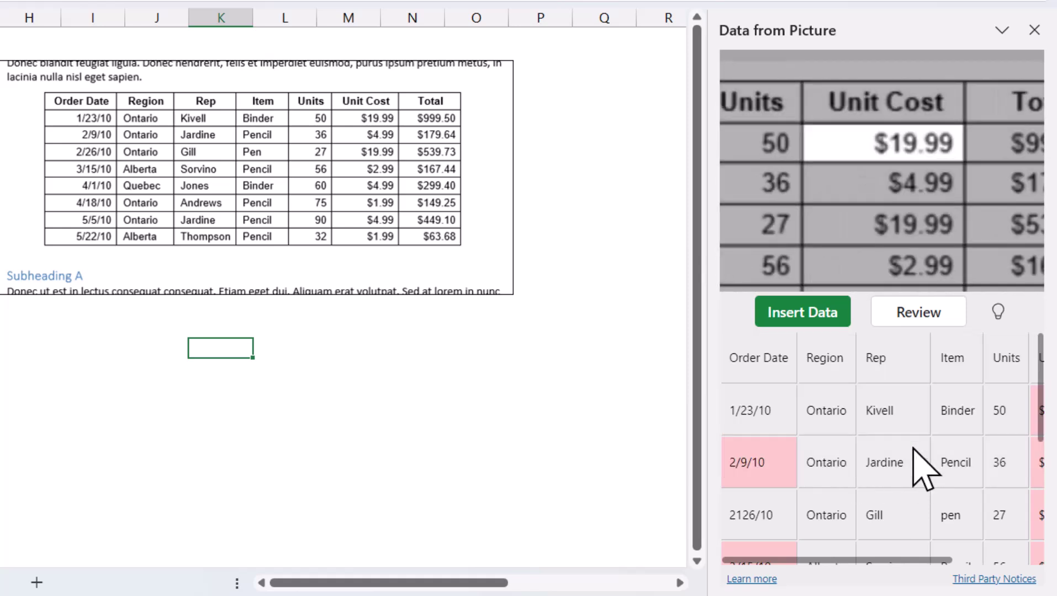
left_click(796, 320)
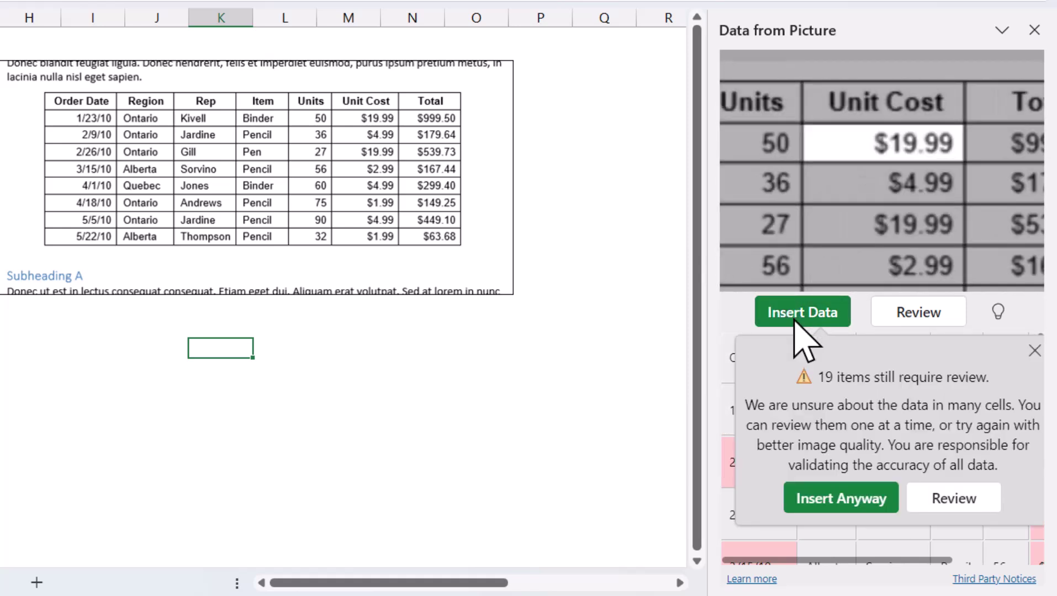
left_click(832, 499)
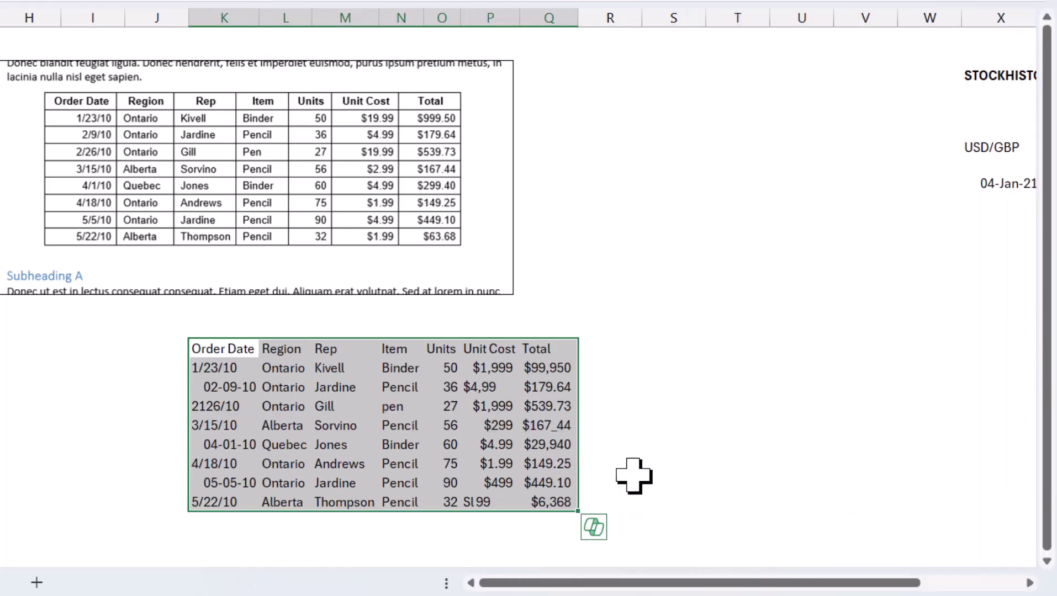
Step: Select a misread Total value and move to the first order's Total
left_click(567, 426)
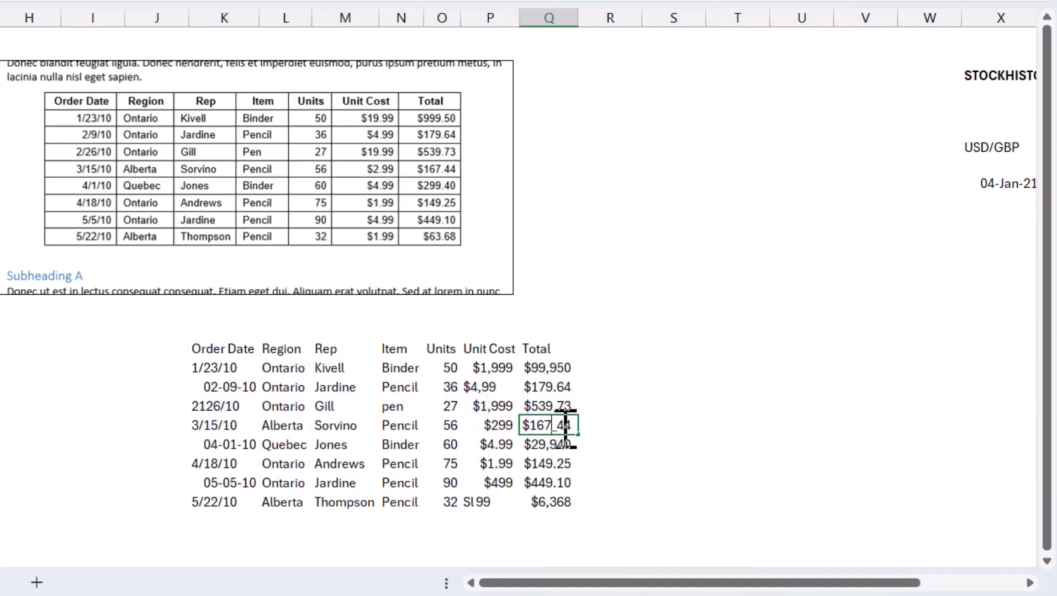
key("Down")
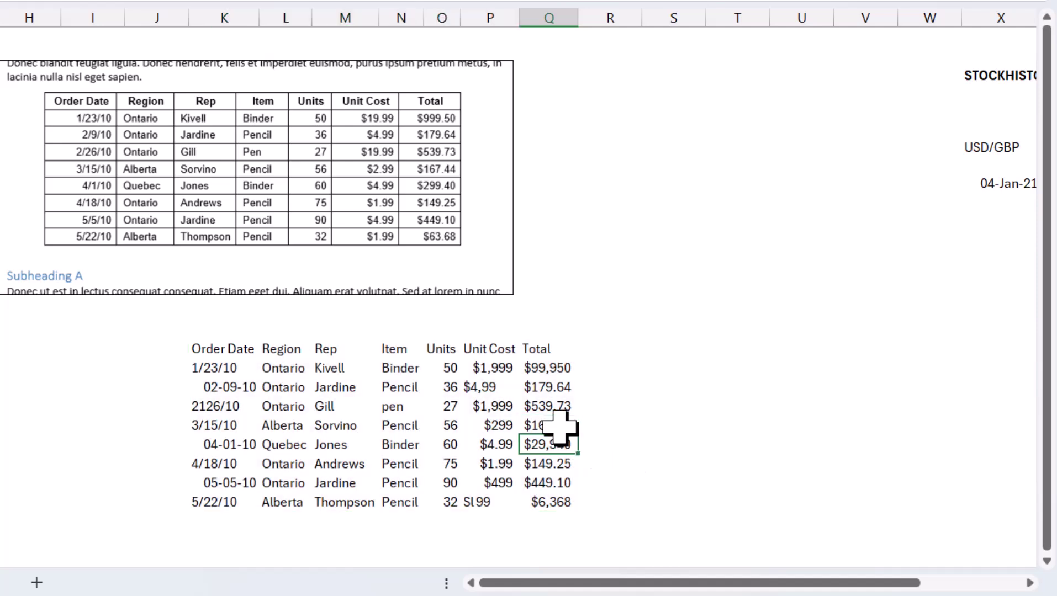
key("Up")
key("Up")
key("Up")
key("Up")
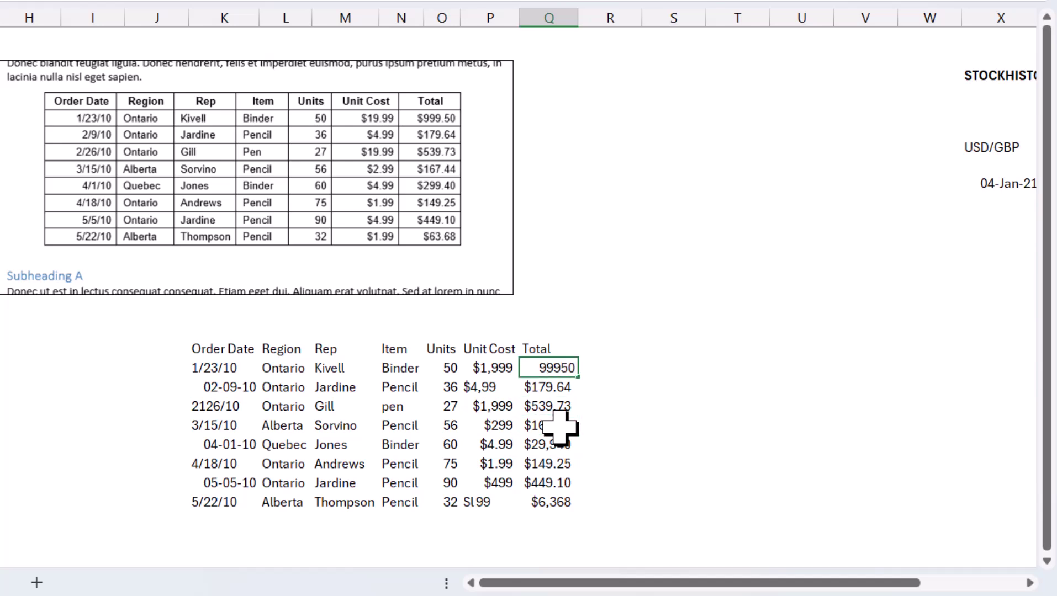
Step: Commit the corrected Total, make USD/GBP a linked Currencies type, and open its field list
key("Return")
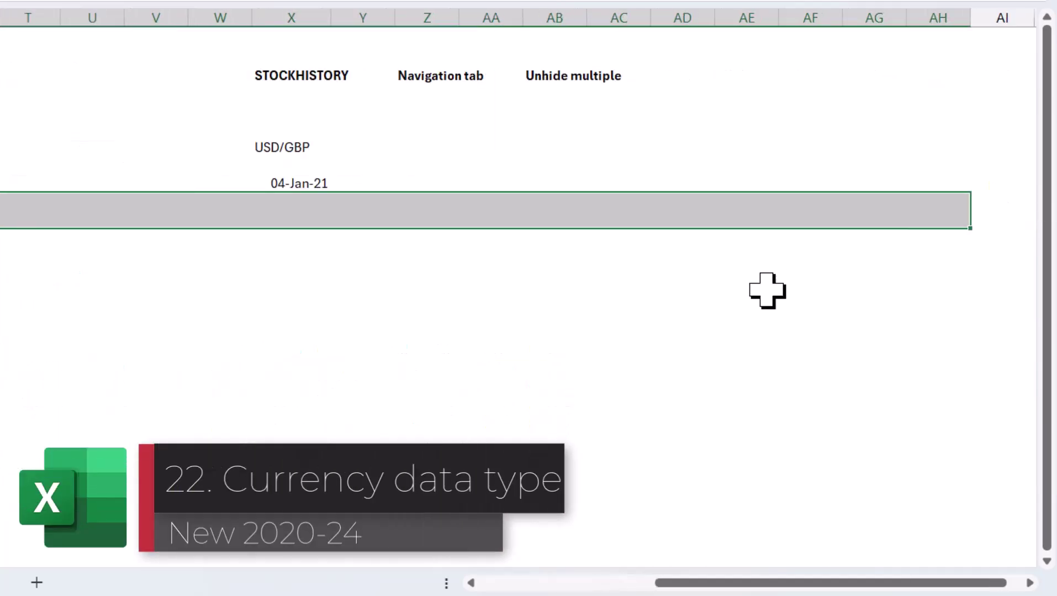
left_click(864, 294)
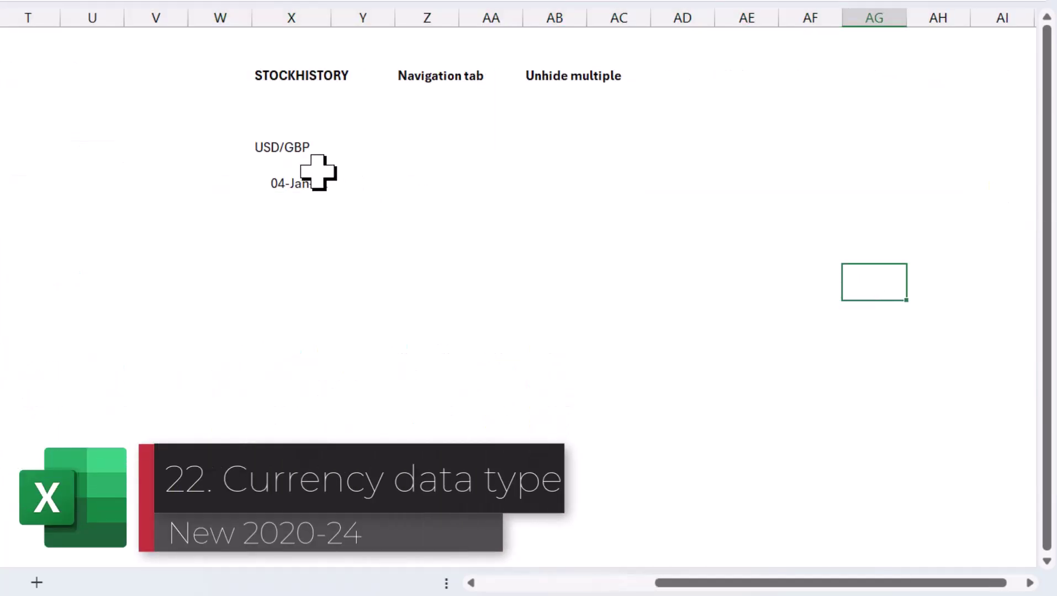
left_click(309, 151)
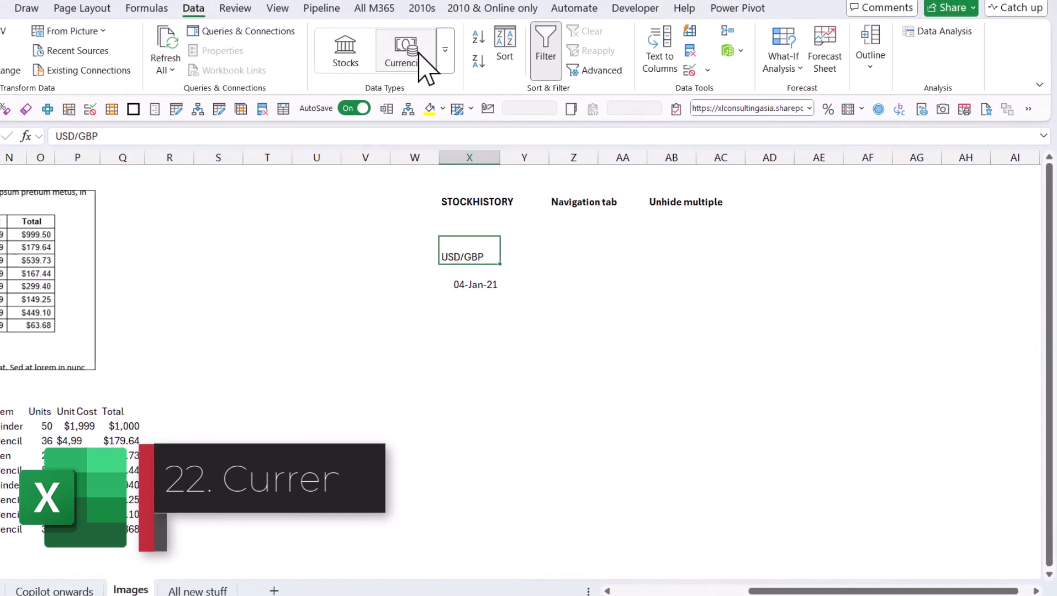
left_click(393, 50)
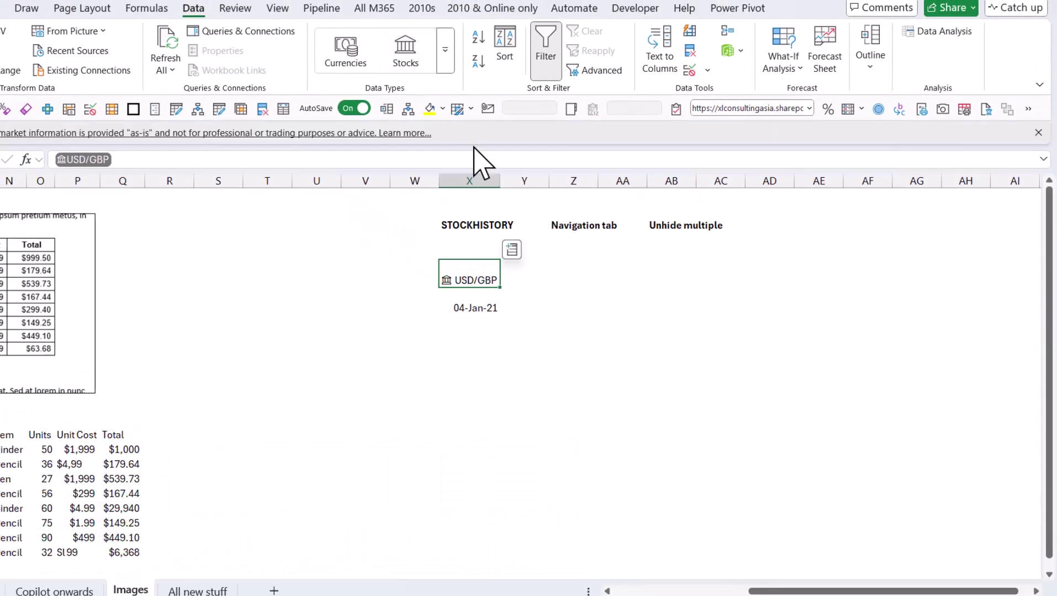
left_click(511, 249)
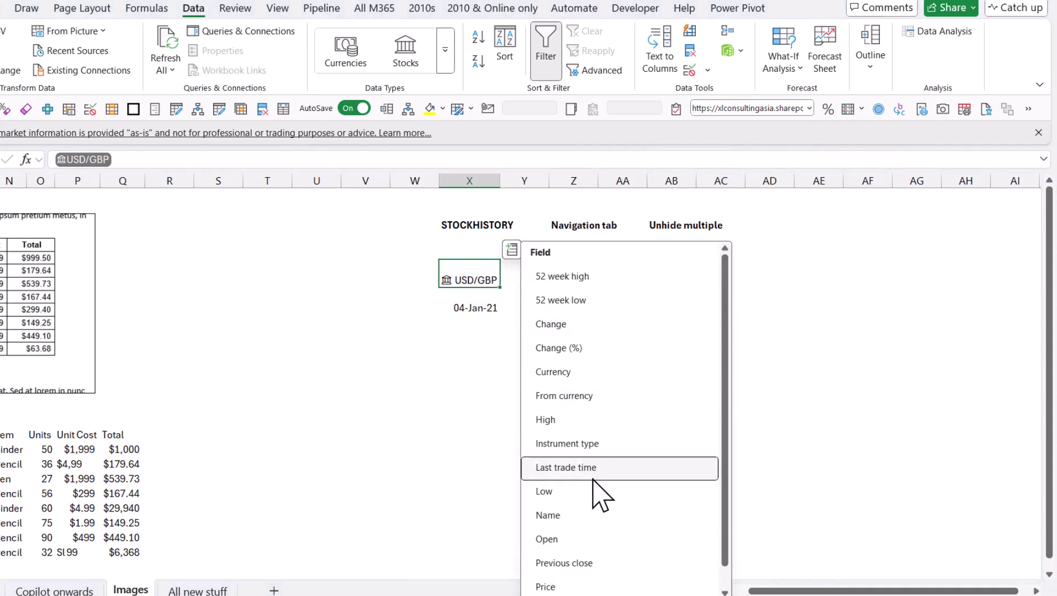
left_click(585, 586)
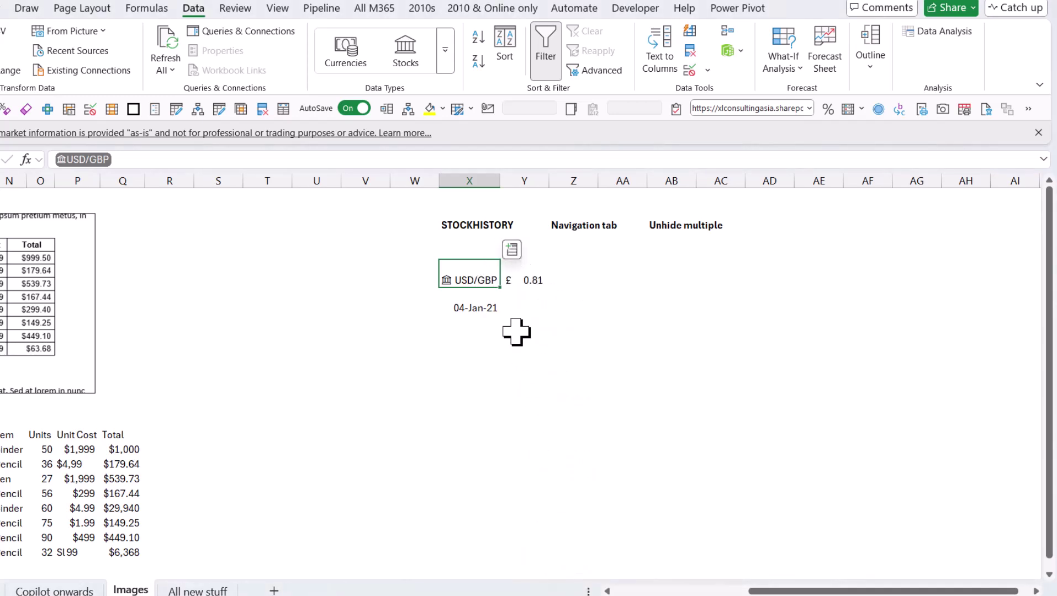
right_click(484, 282)
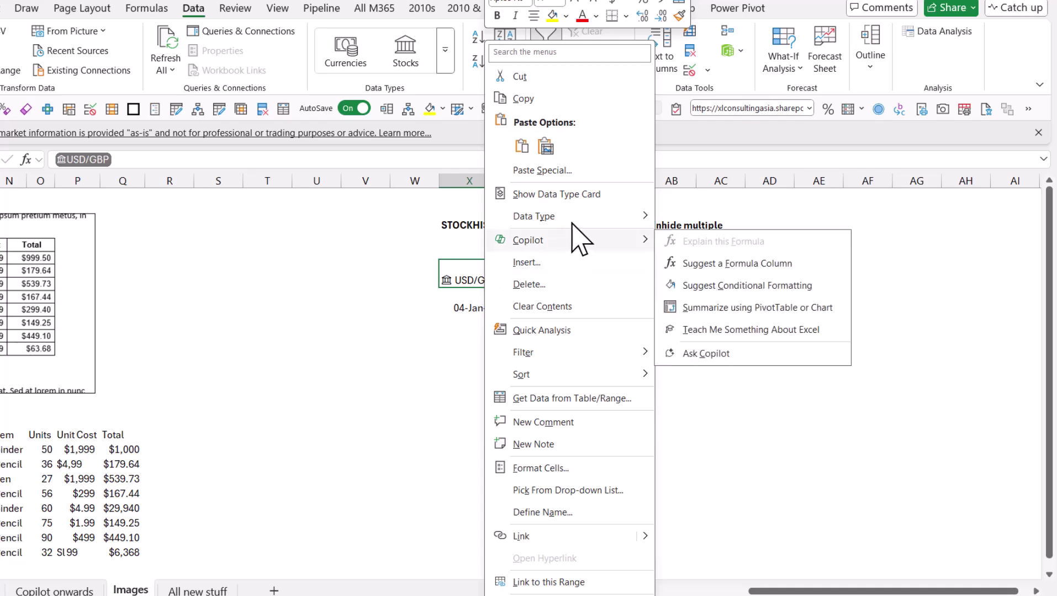
mouse_move(561, 217)
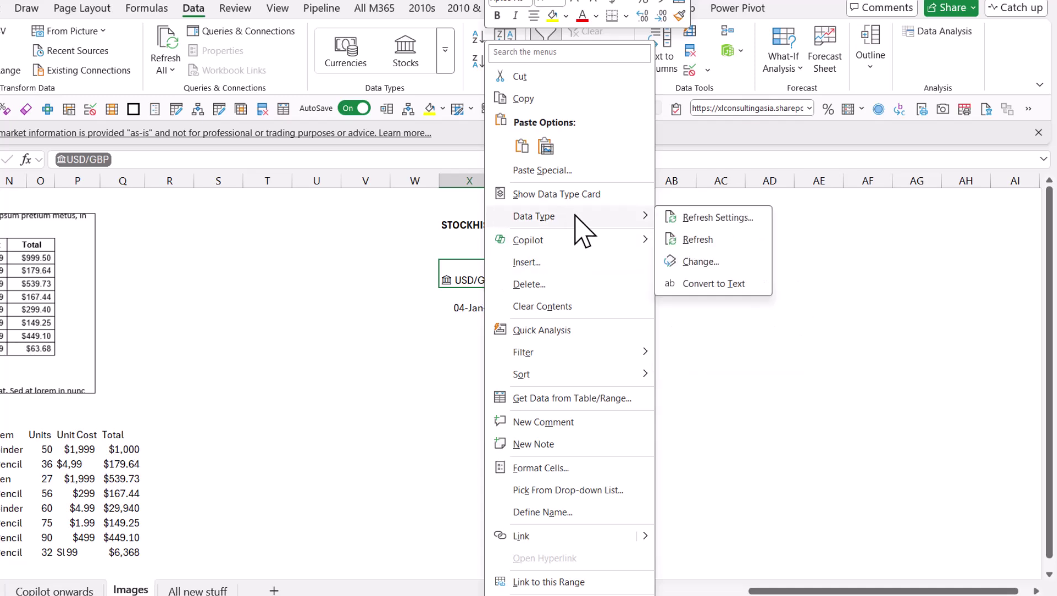
left_click(696, 218)
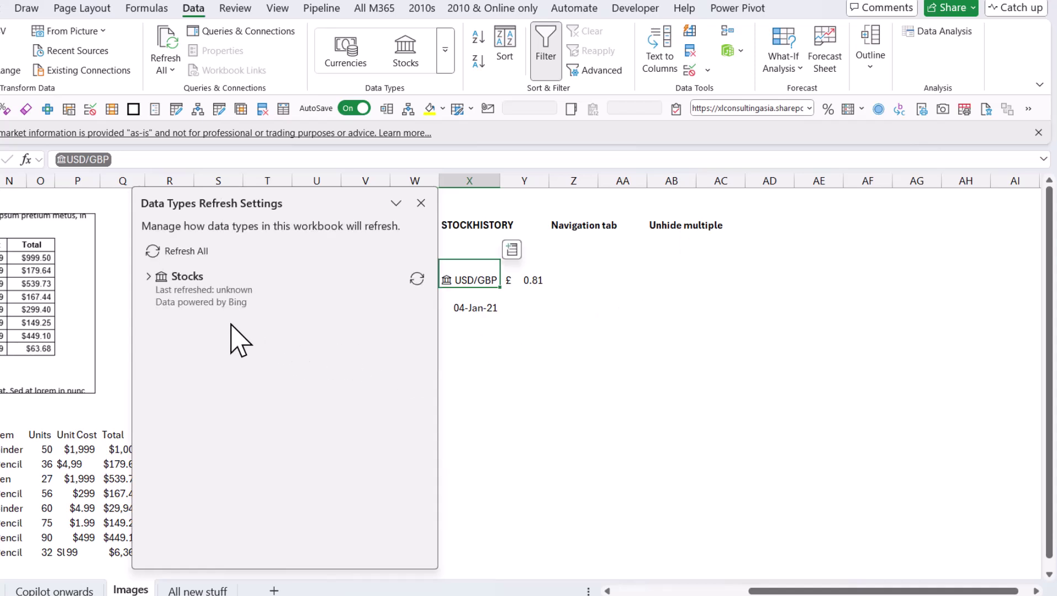
left_click(152, 280)
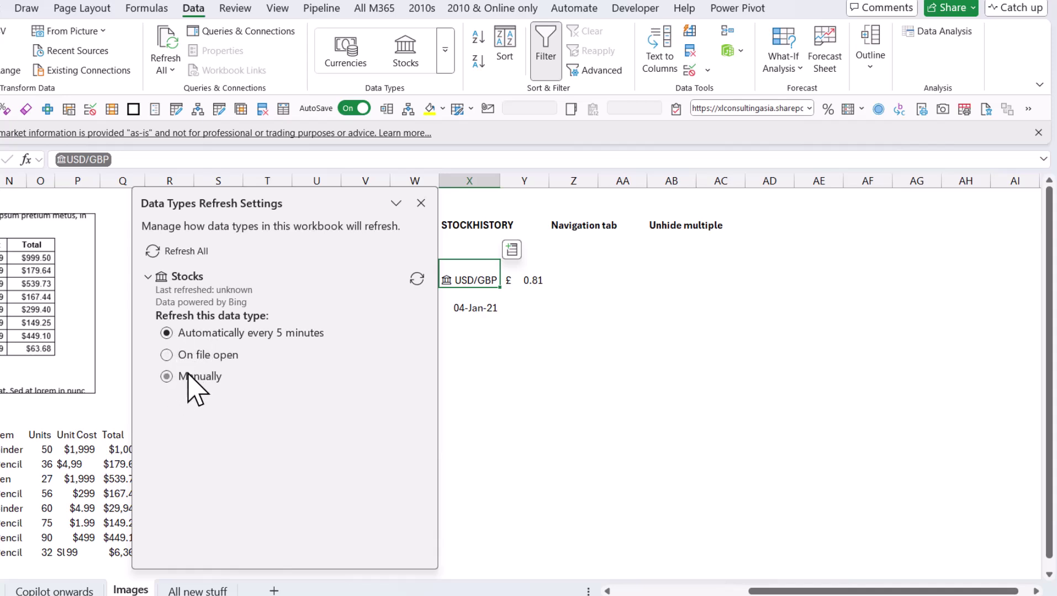
left_click(421, 203)
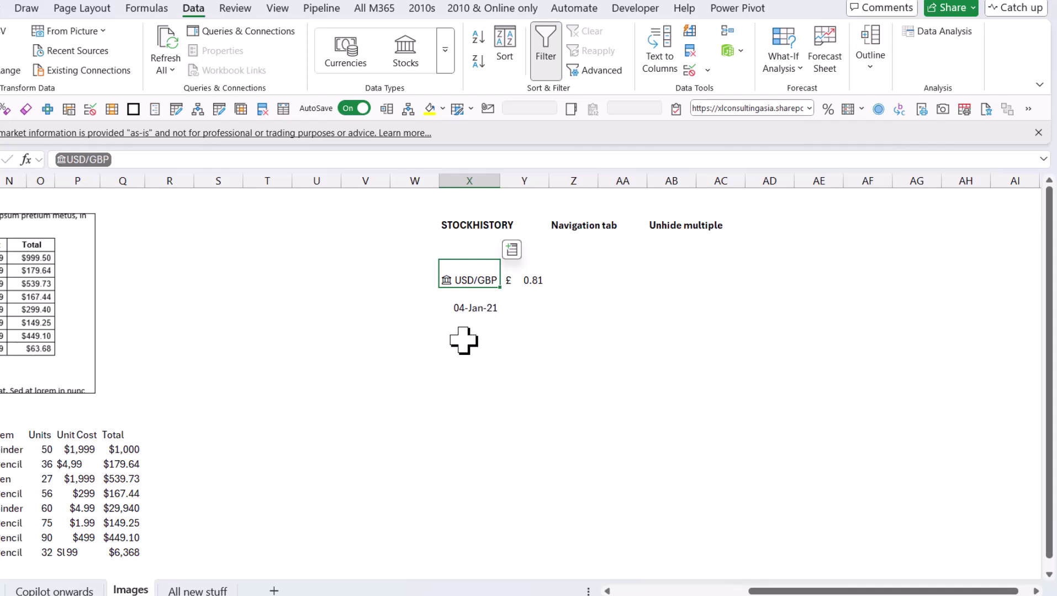
Step: Enter =STOCKHISTORY with the USD/GBP cell and the 04-Jan-21 start date, then inspect the spill
left_click(484, 351)
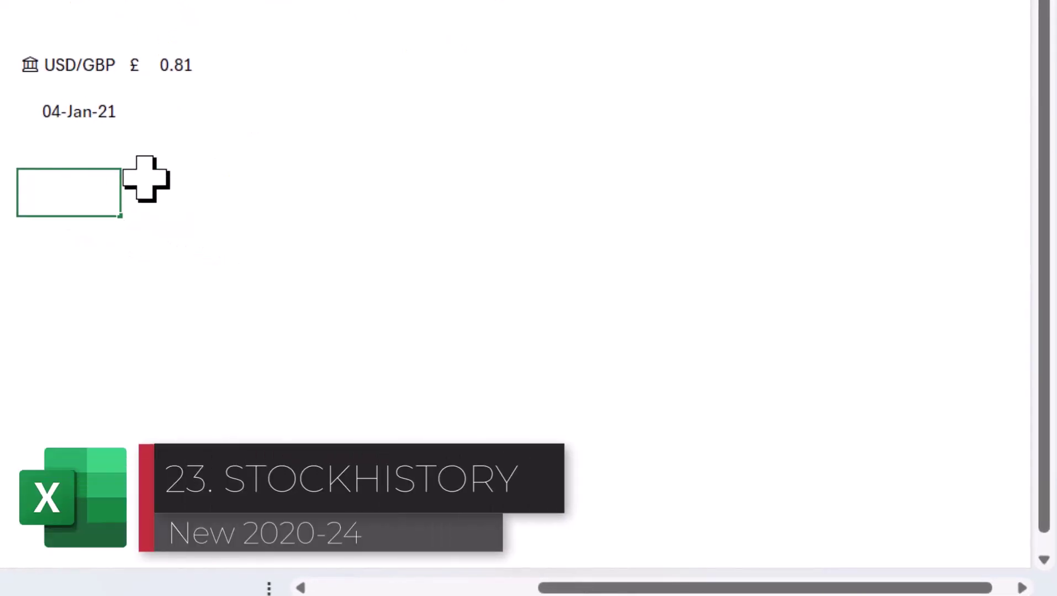
type("tock")
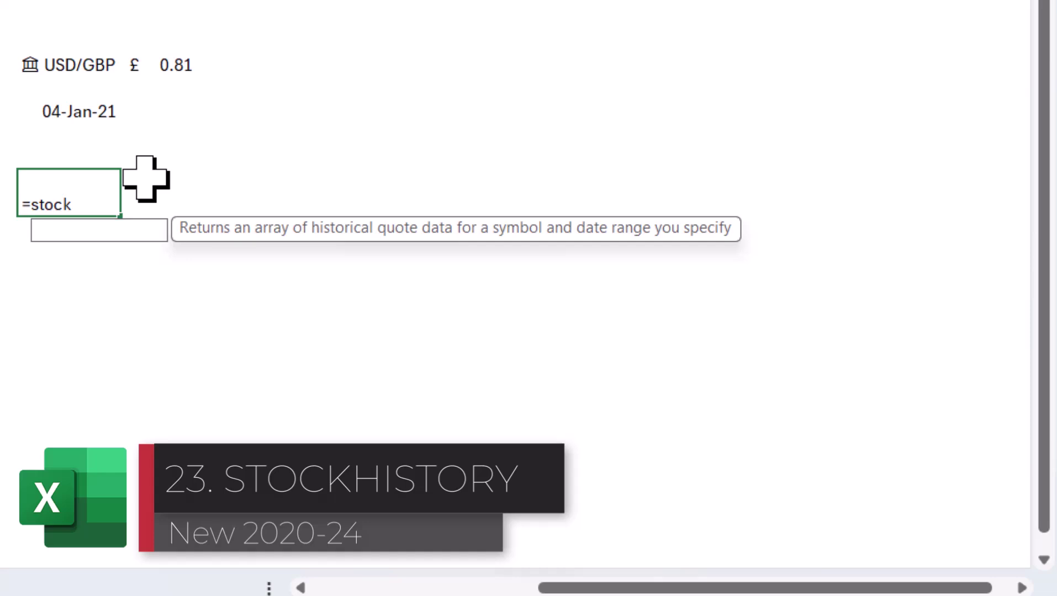
key("Tab")
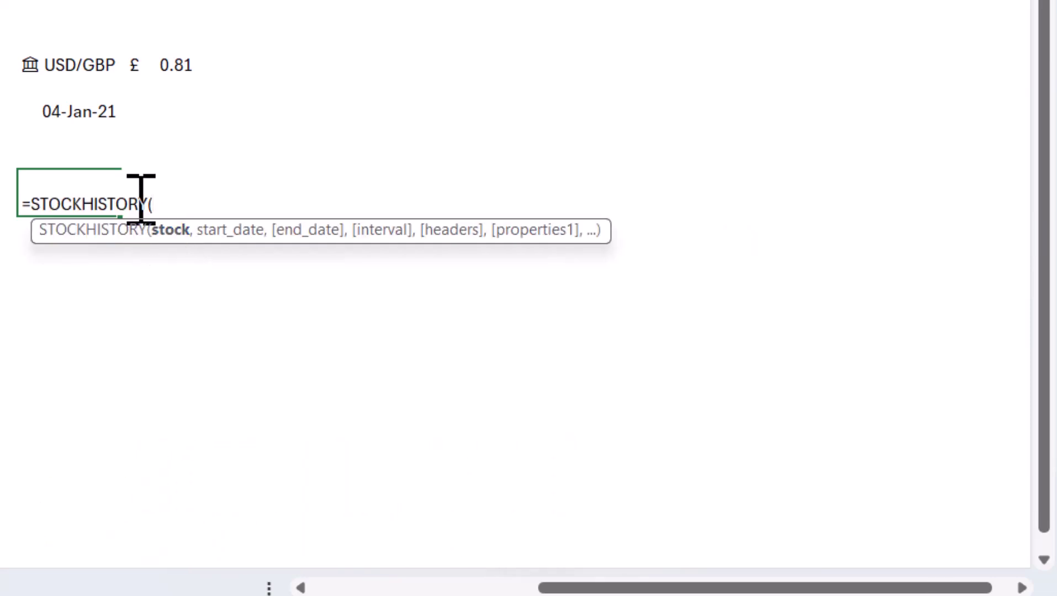
left_click(82, 65)
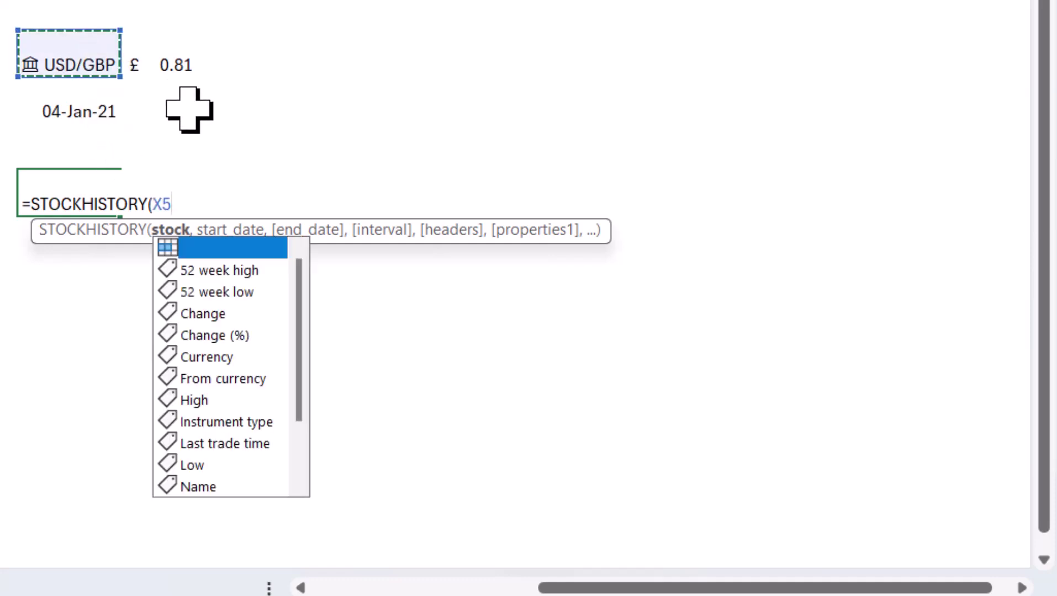
type(",")
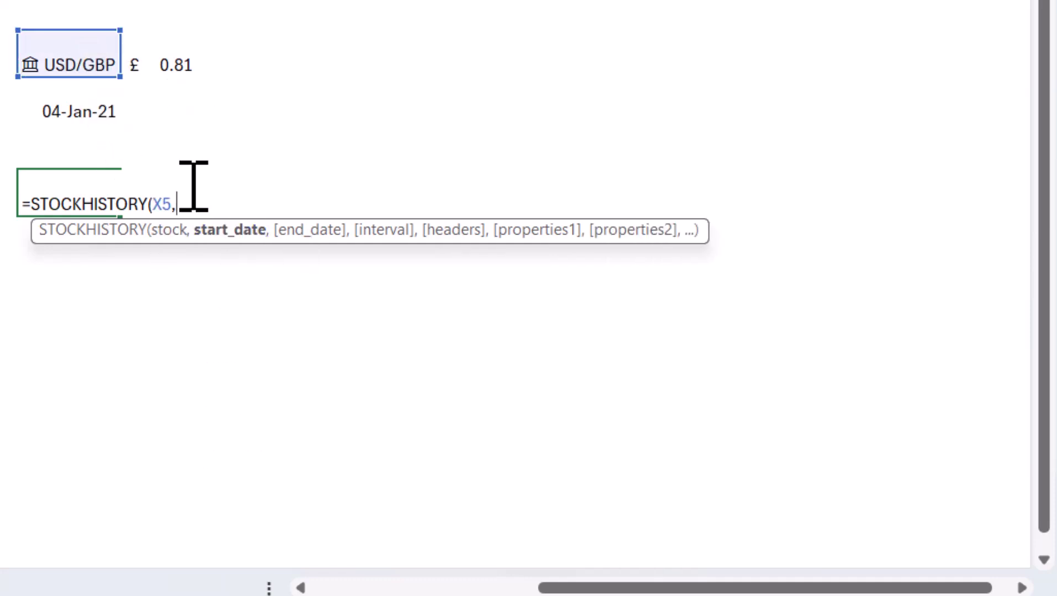
left_click(100, 106)
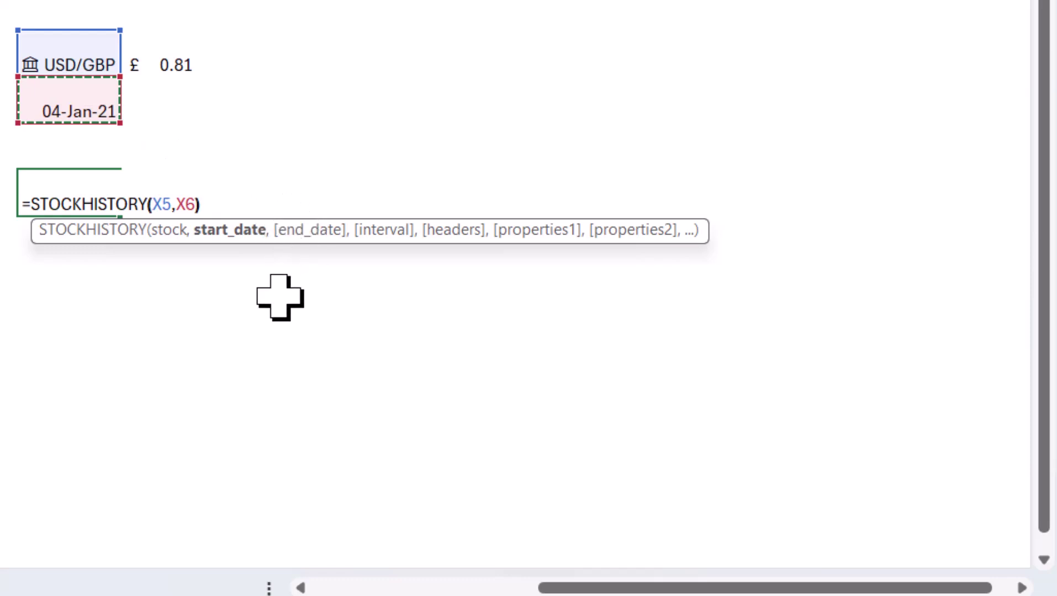
type(")")
key("Return")
key("Up")
key("Down")
key("Right")
key("Up")
key("Left")
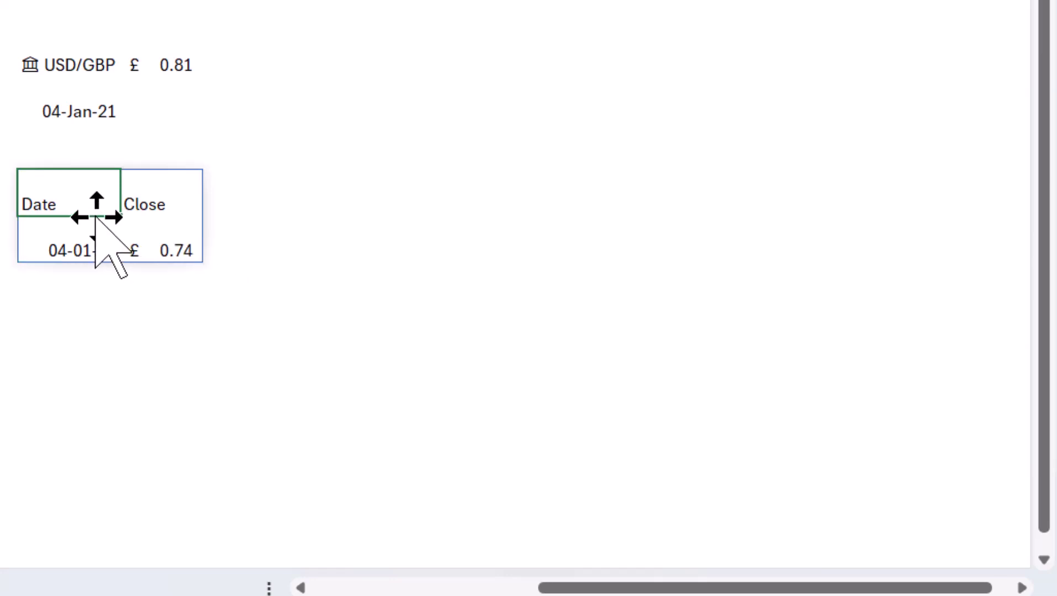
Step: Extend the STOCKHISTORY formula with TODAY() as end date and the 1 - Weekly interval
double_click(92, 207)
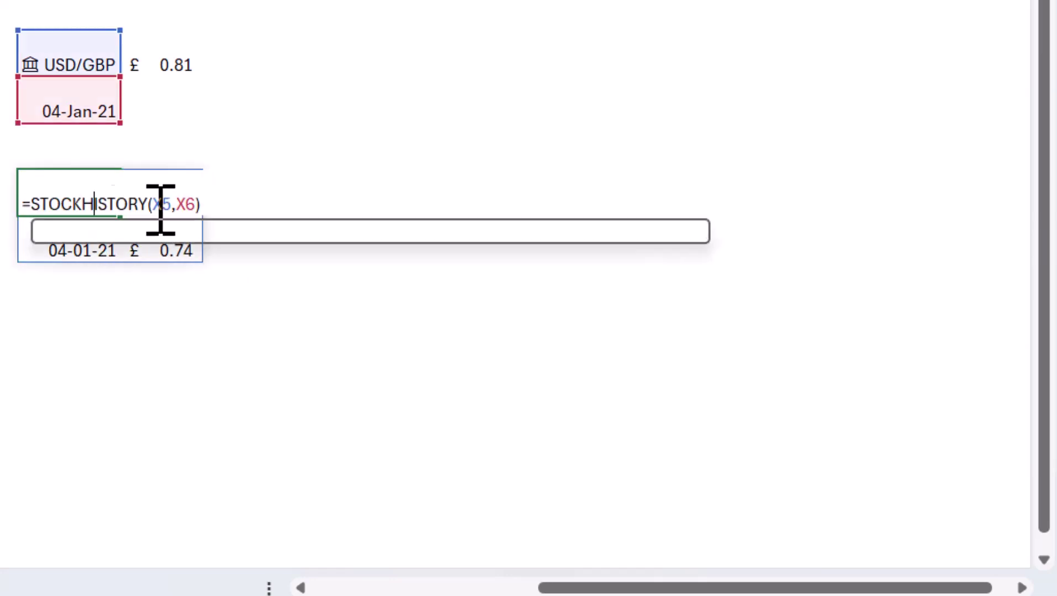
left_click(196, 205)
type(",")
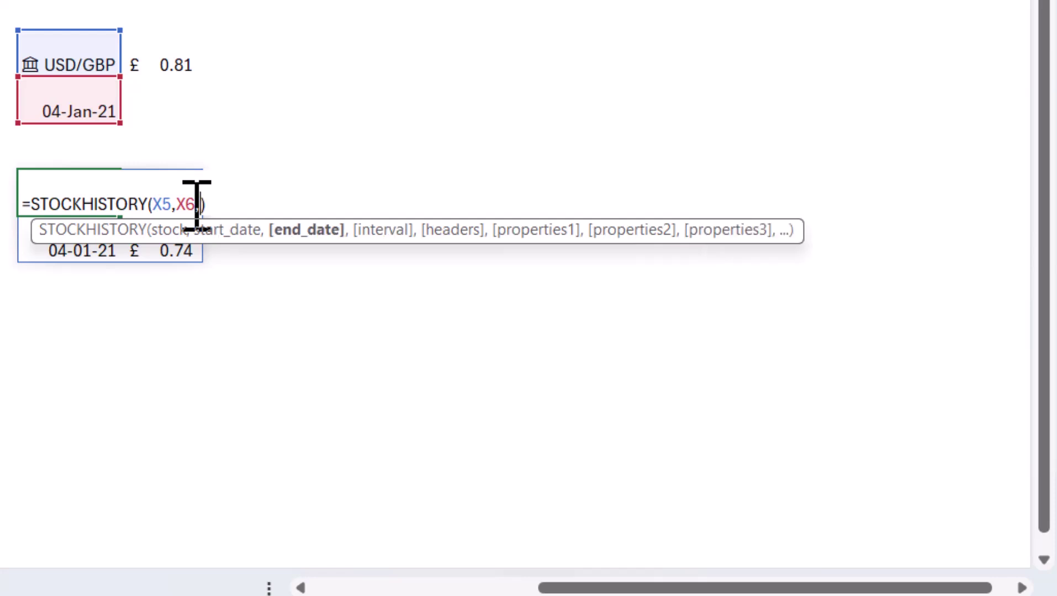
type("today")
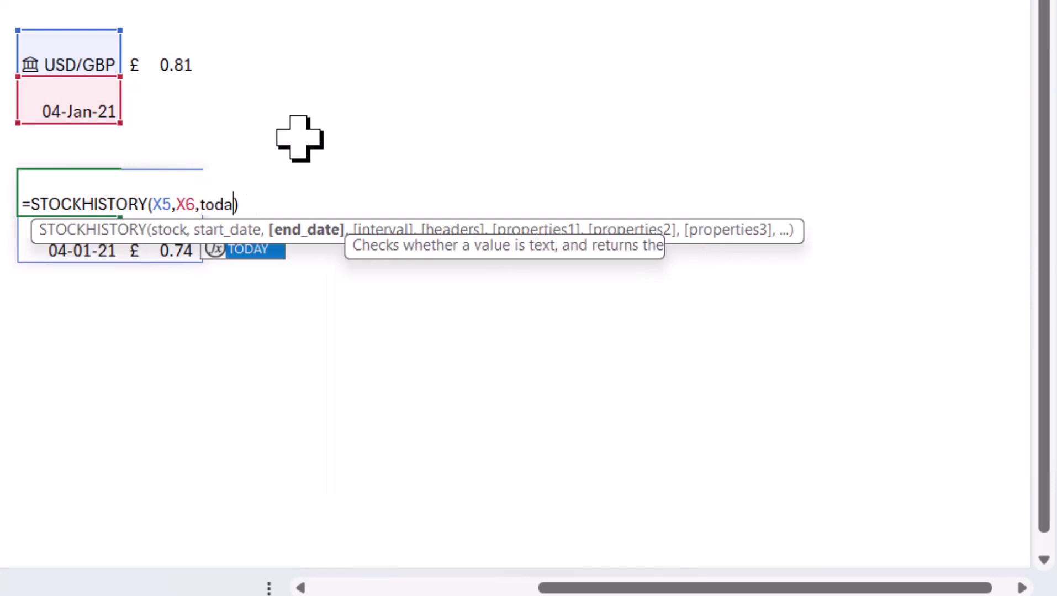
key("Tab")
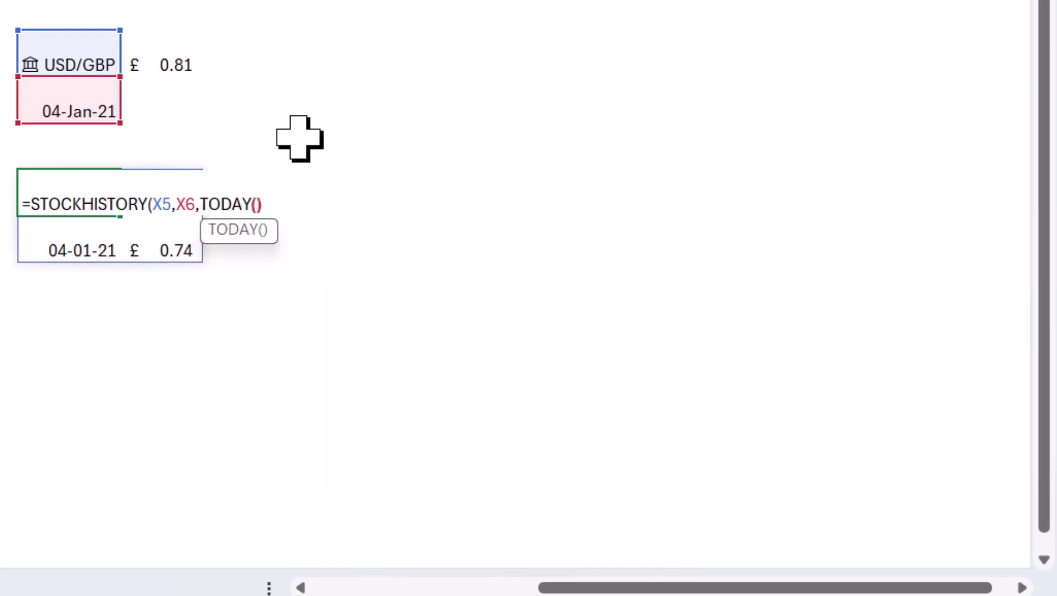
type(")")
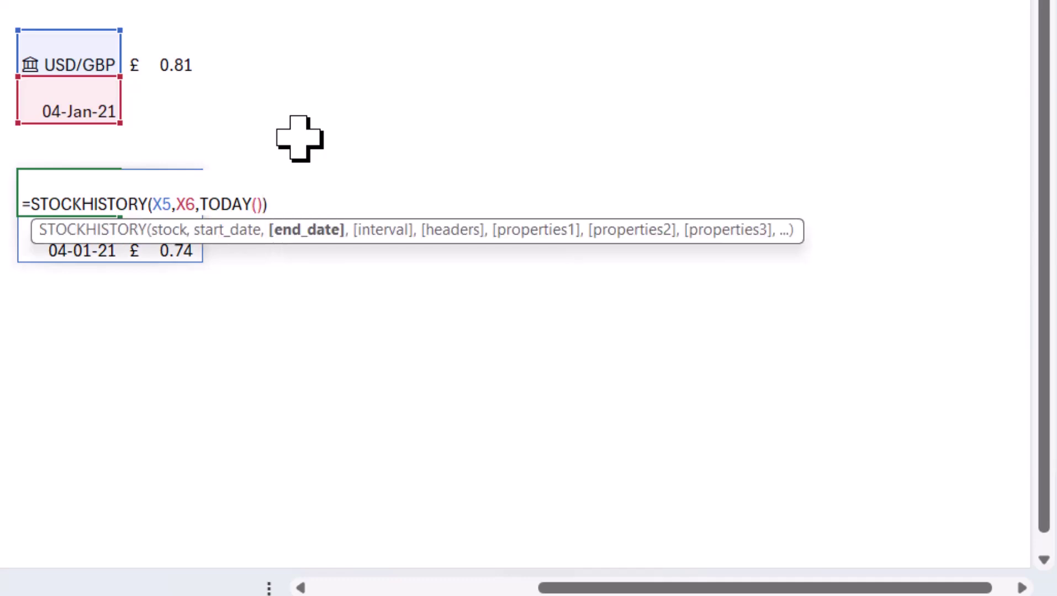
type(",")
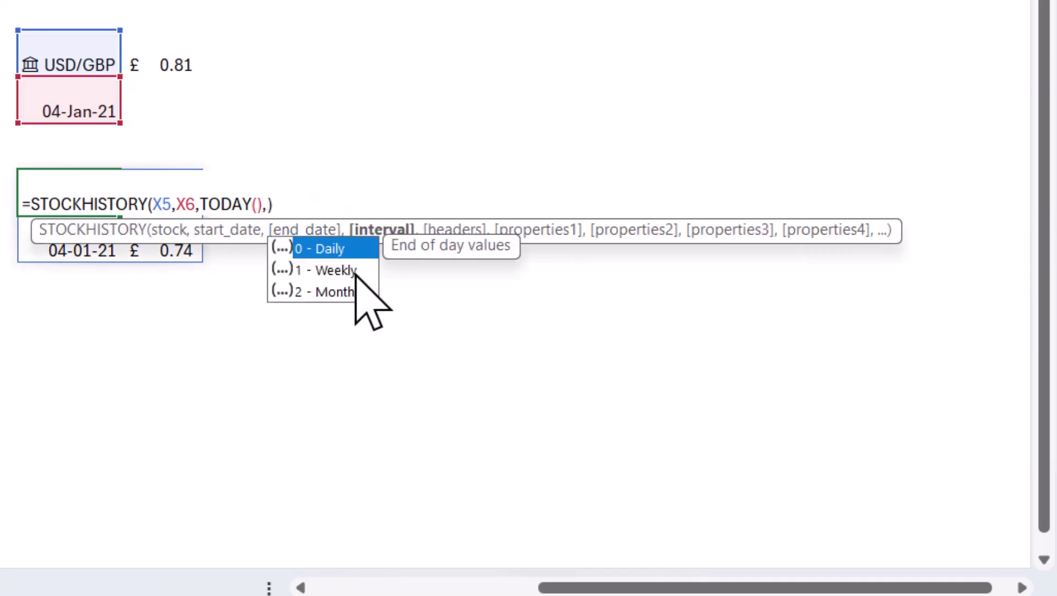
double_click(341, 270)
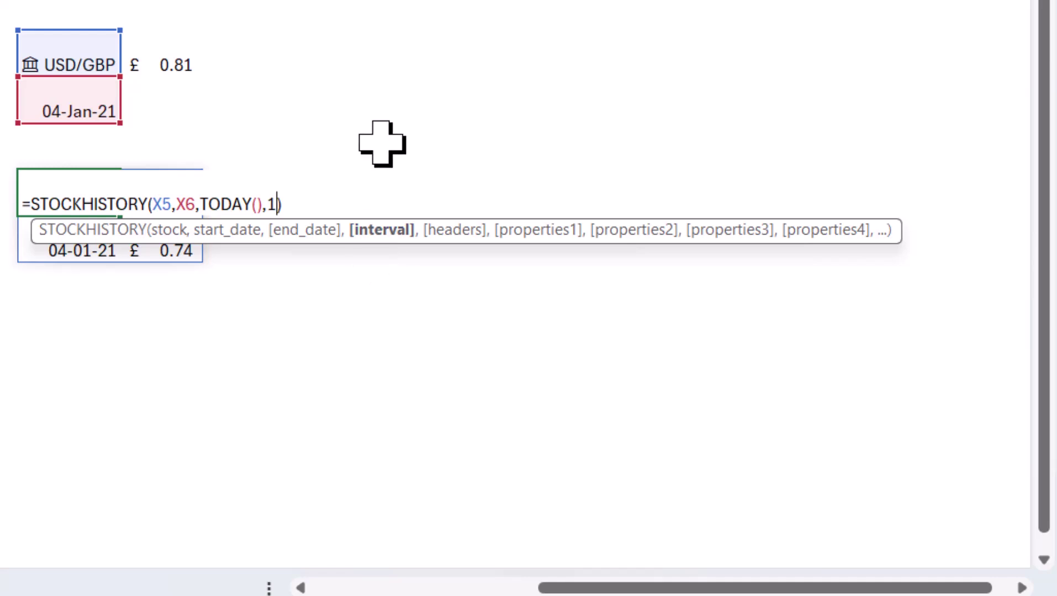
key("Return")
Step: Browse the weekly Date/Close results down to the latest date and back to the top
key("Down")
key("Down")
key("Down")
key("Down")
key("Down")
key("Down")
key("Down")
key("Down")
key("Right")
key("Left")
key("Up")
key("Up")
key("Up")
key("Up")
key("Up")
key("Up")
key("Up")
key("Up")
key("Up")
key("Up")
key("Down")
key("Down")
key("Down")
key("Down")
key("Down")
key("Down")
key("Down")
key("Down")
key("Down")
key("Down")
key("Down")
key("Down")
key("Down")
key("Down")
key("Down")
key("Down")
key("Down")
key("Down")
key("Down")
key("ctrl+Down")
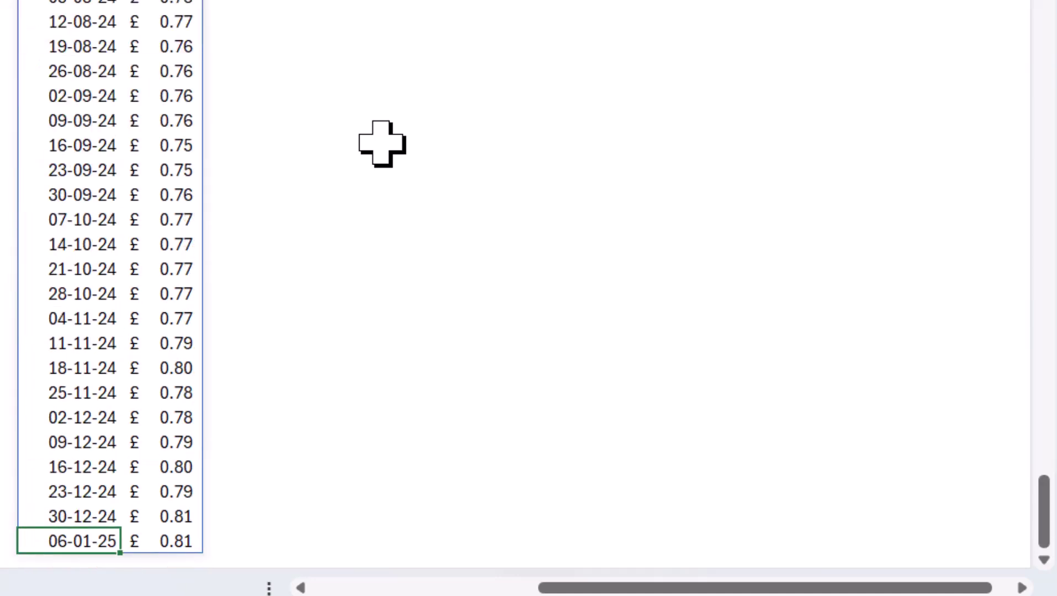
scroll(381, 144, "down", 1)
key("Up")
key("Up")
key("ctrl+Up")
scroll(381, 144, "up", 2)
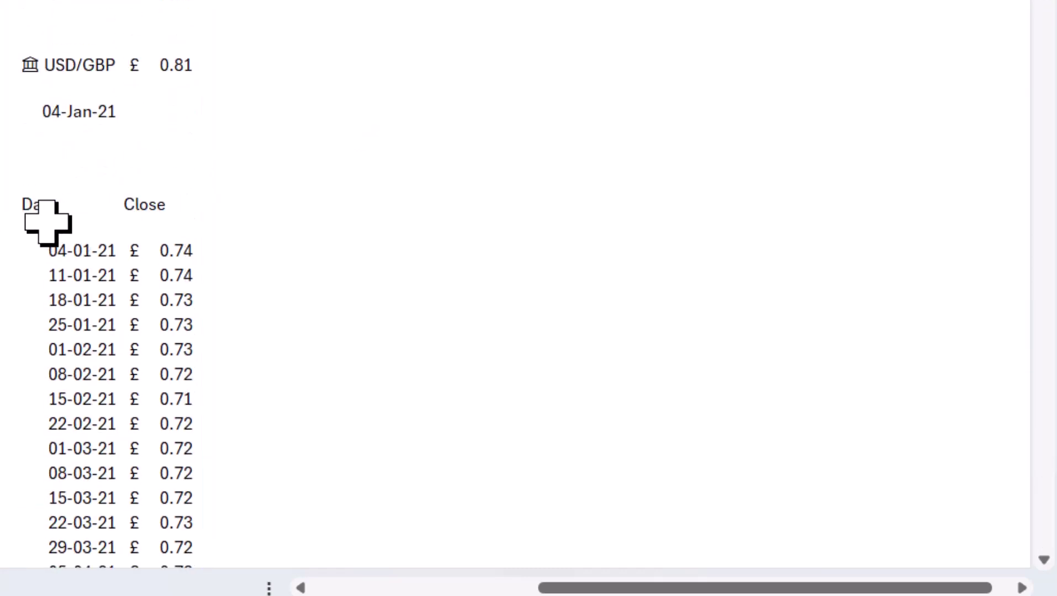
left_click(304, 68)
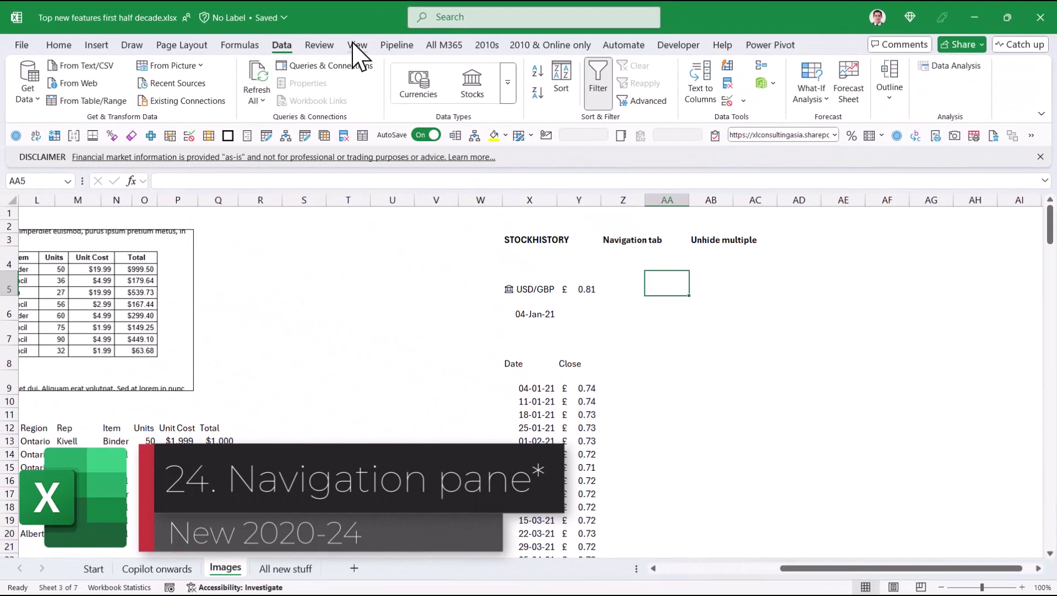
left_click(355, 45)
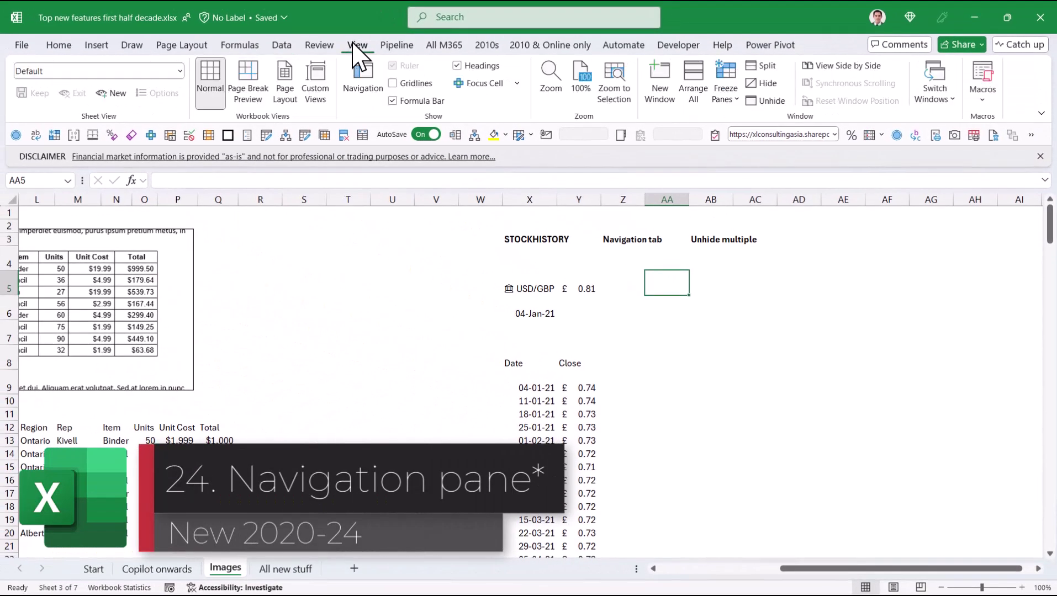
left_click(363, 91)
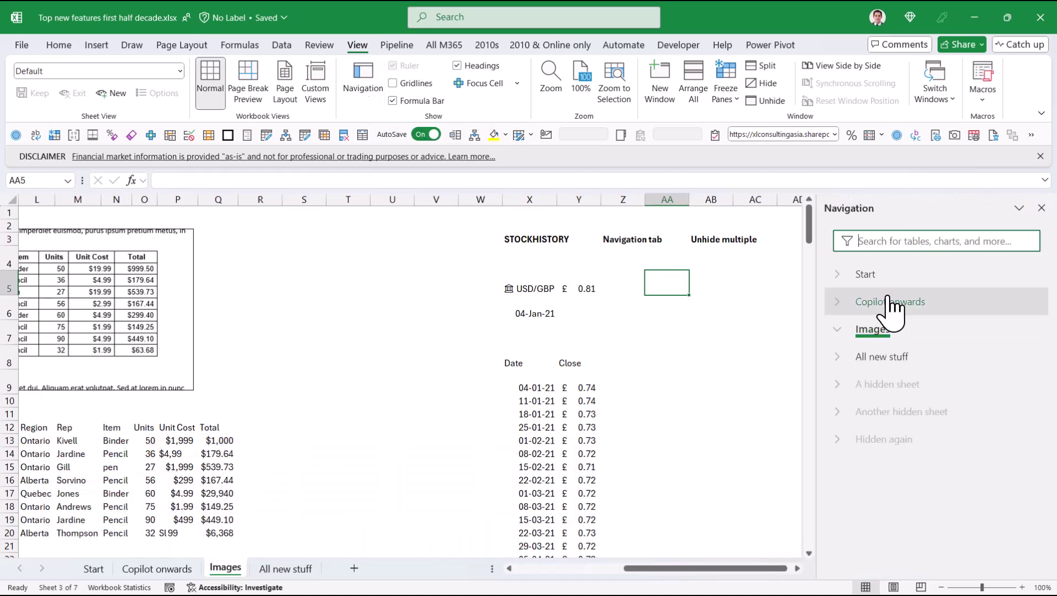
left_click(838, 330)
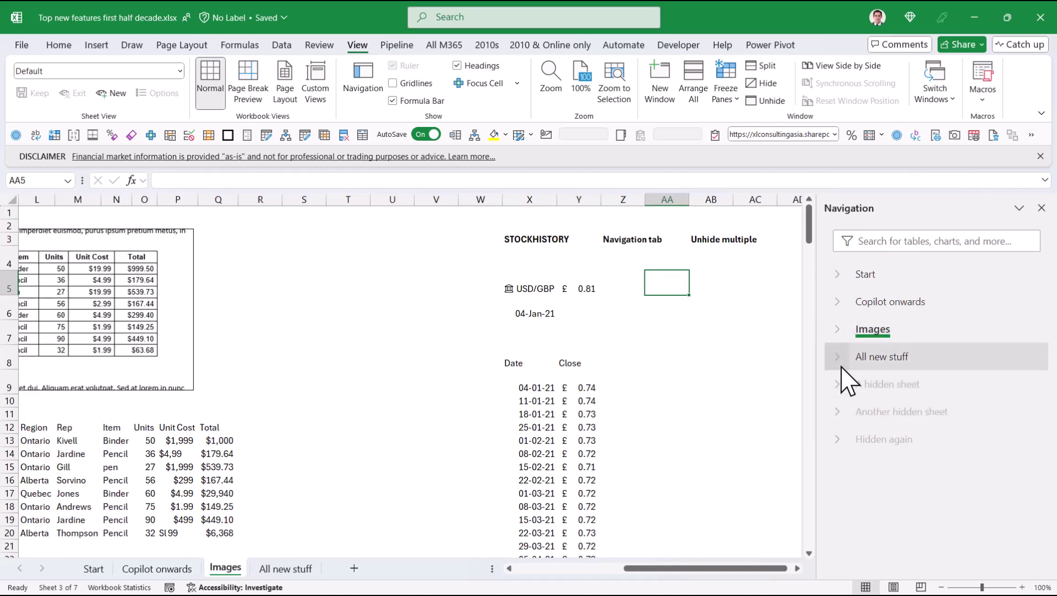
left_click(837, 309)
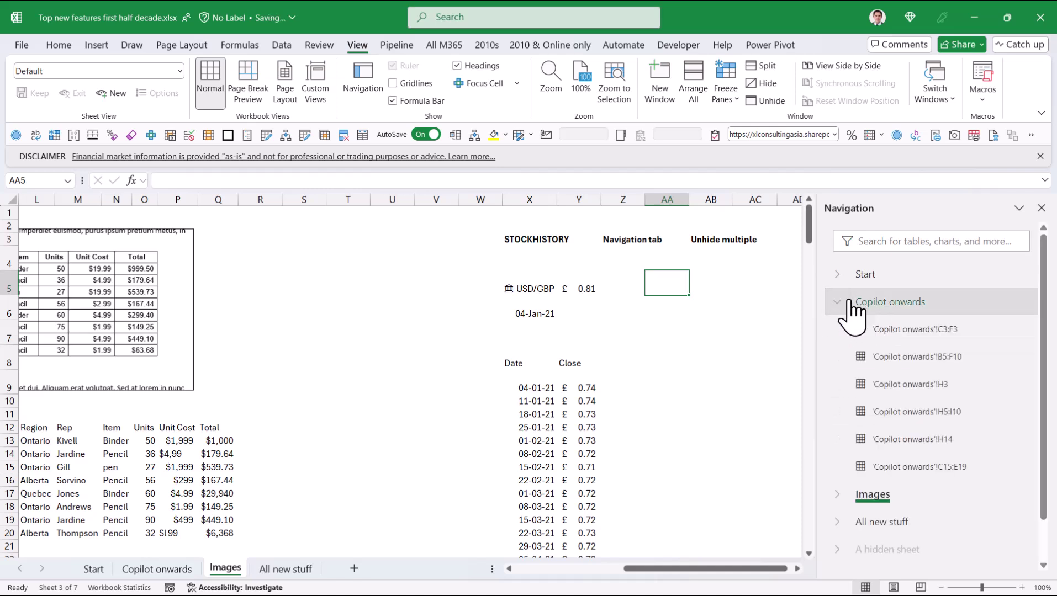
left_click(832, 304)
left_click(886, 241)
type("new")
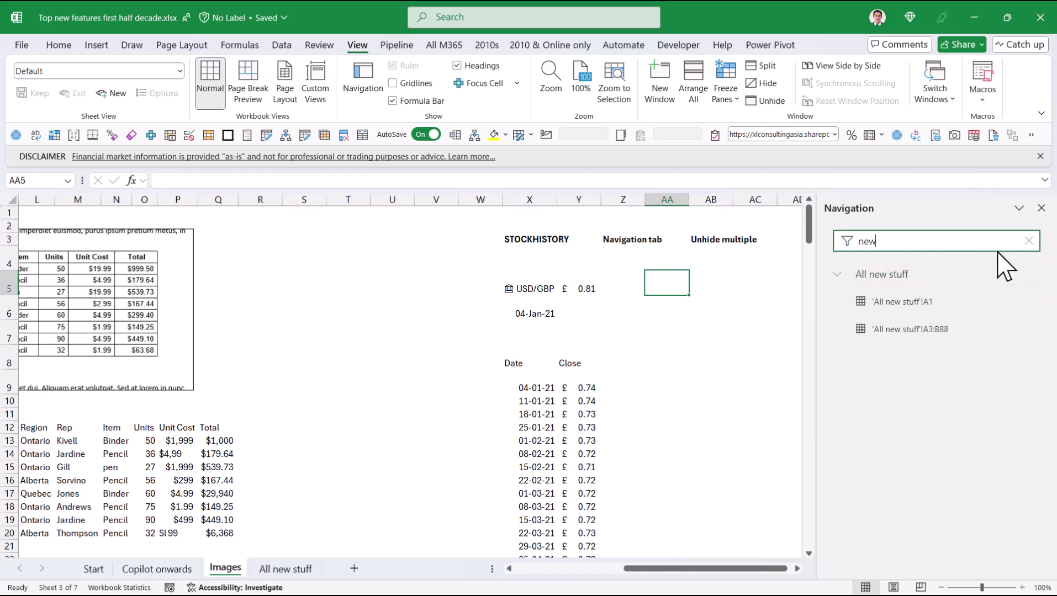
left_click(1028, 241)
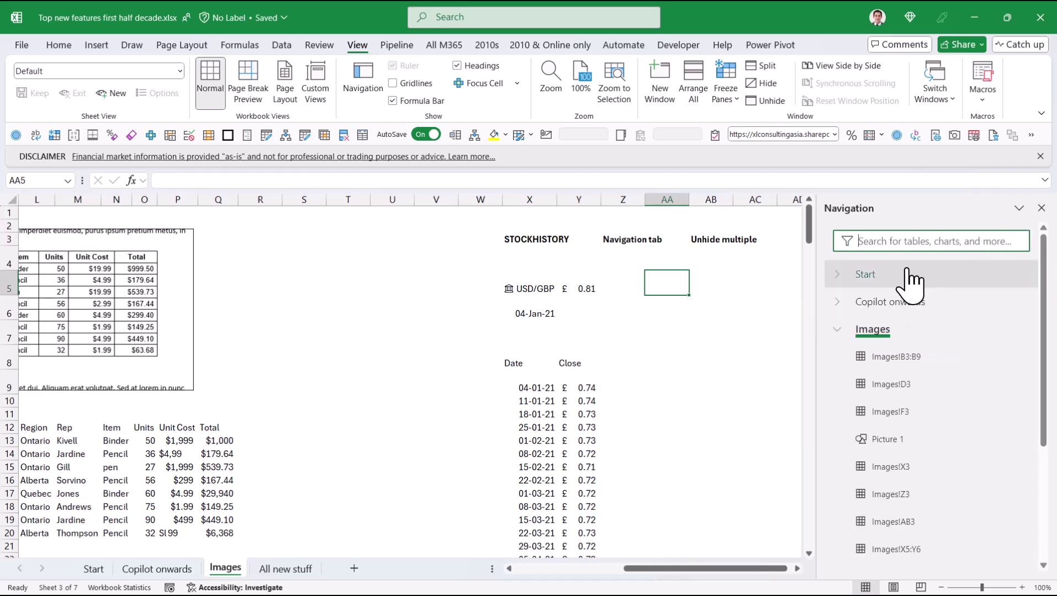
left_click(837, 328)
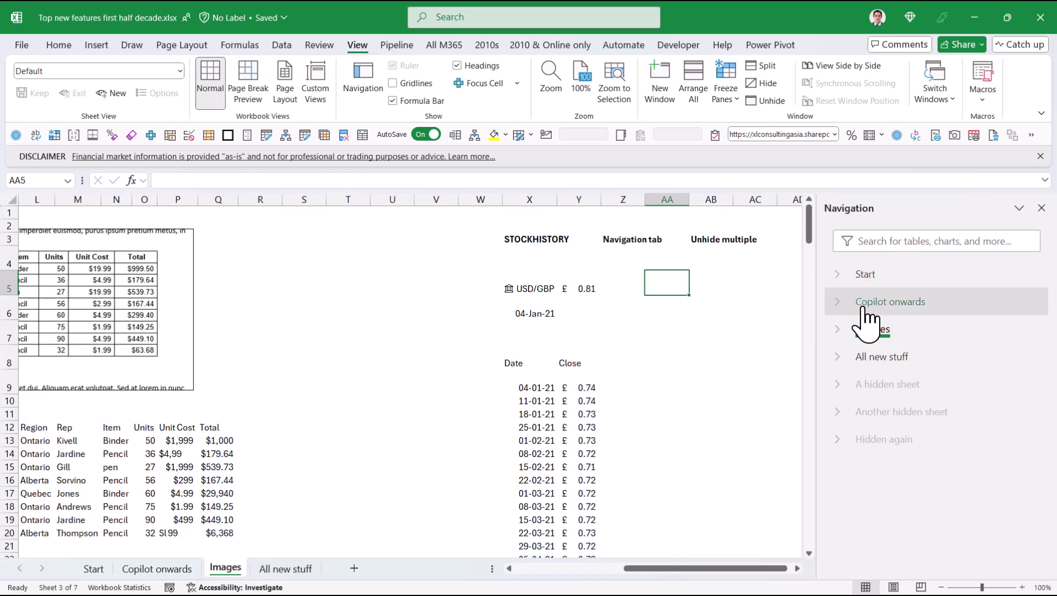
left_click(1040, 209)
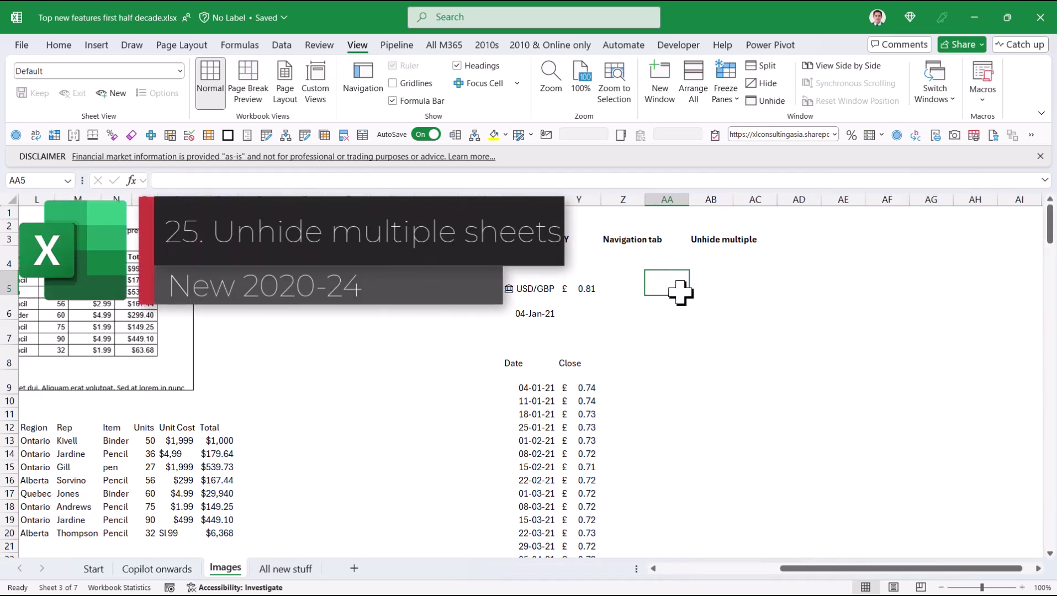
Step: Unhide all three hidden sheets from the Images tab's Unhide list, then return to Images
right_click(224, 571)
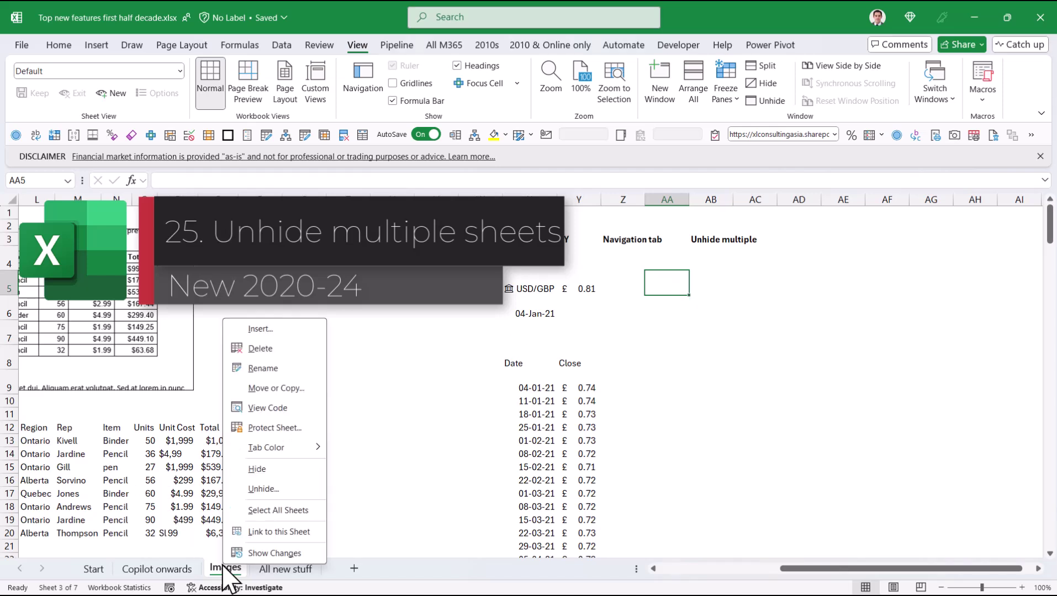
left_click(263, 489)
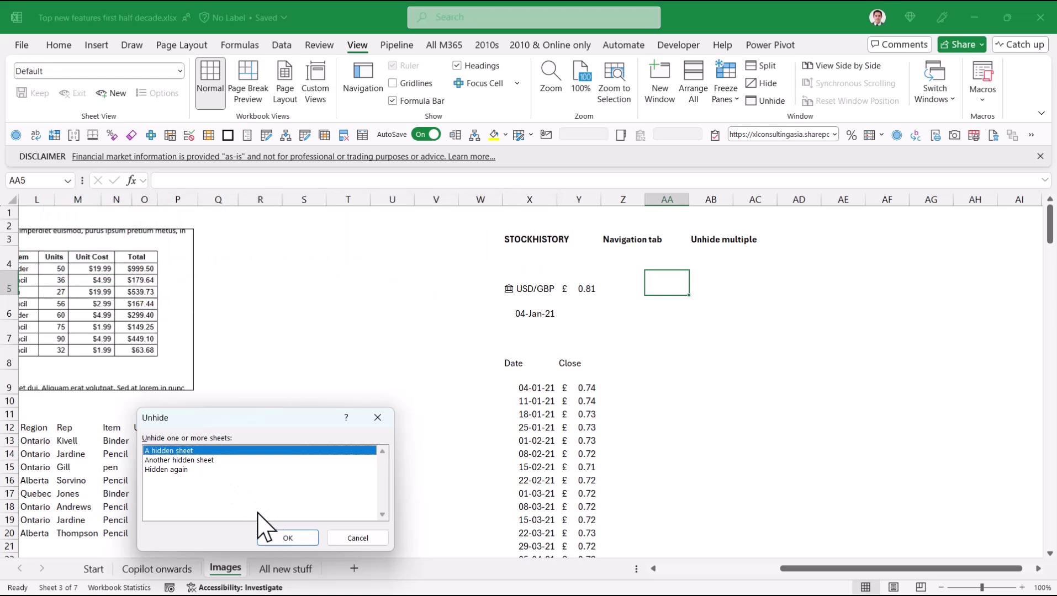
left_click(202, 470, "shift")
left_click(282, 536)
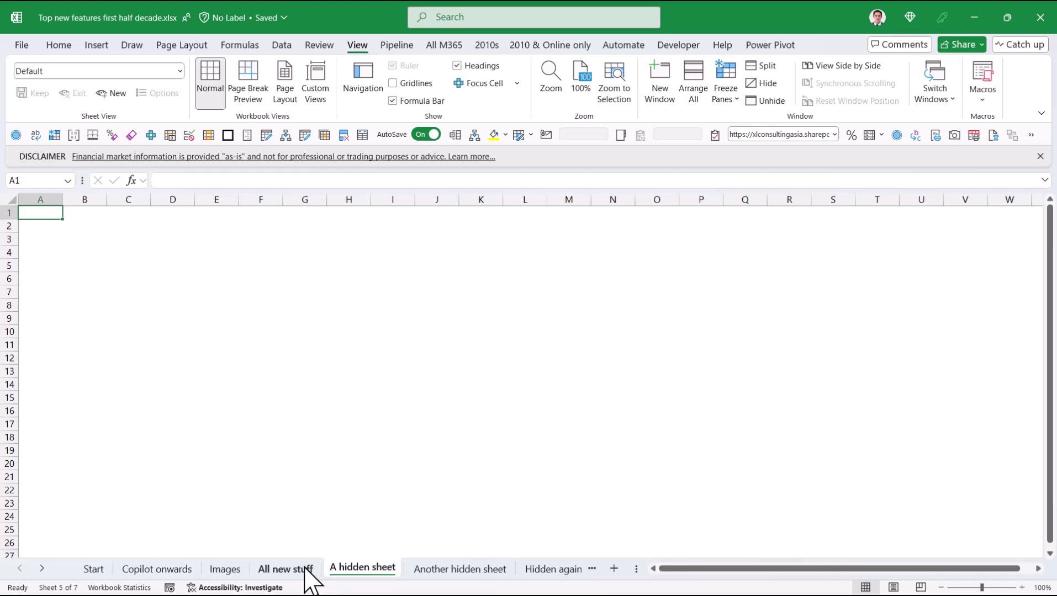
left_click(224, 568)
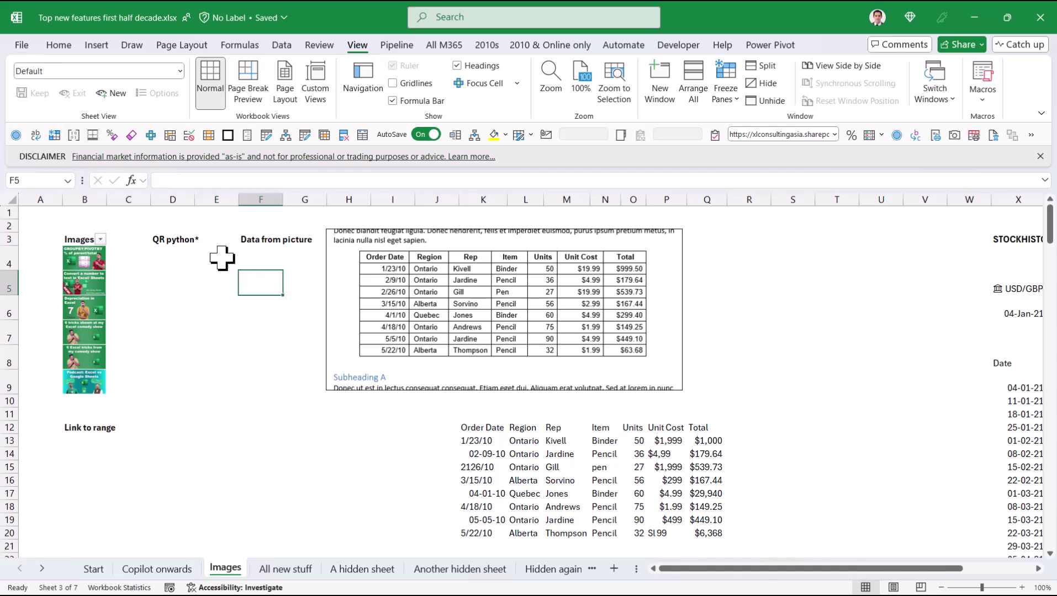
left_click(171, 281)
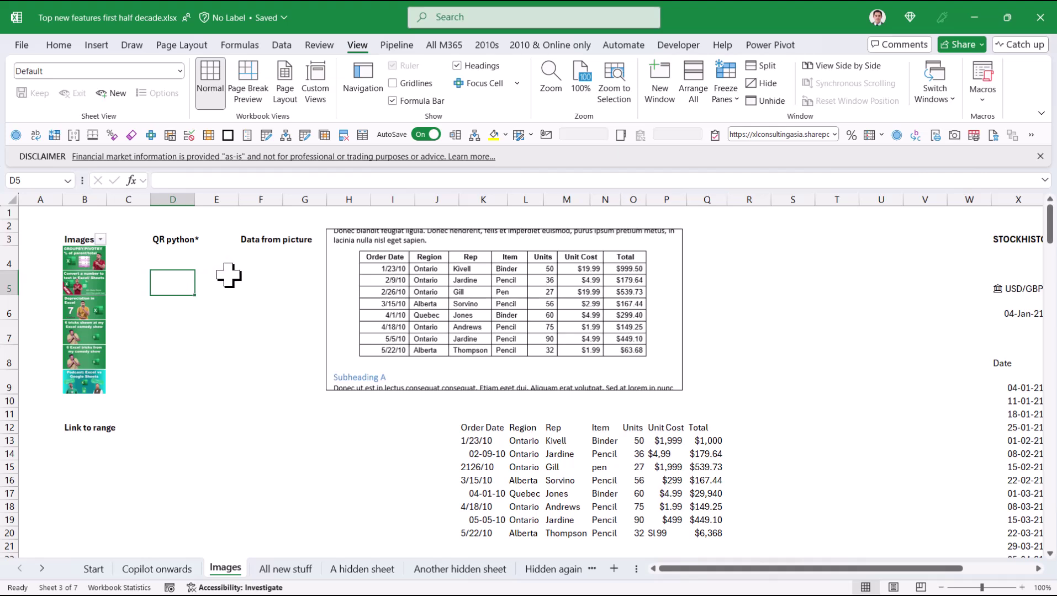
left_click(12, 48)
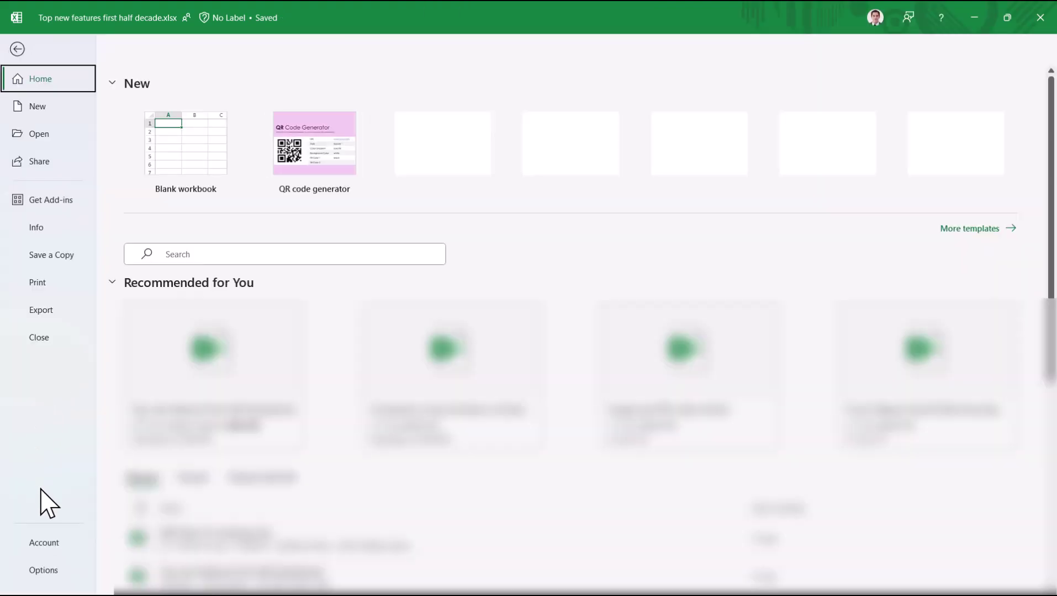
left_click(52, 544)
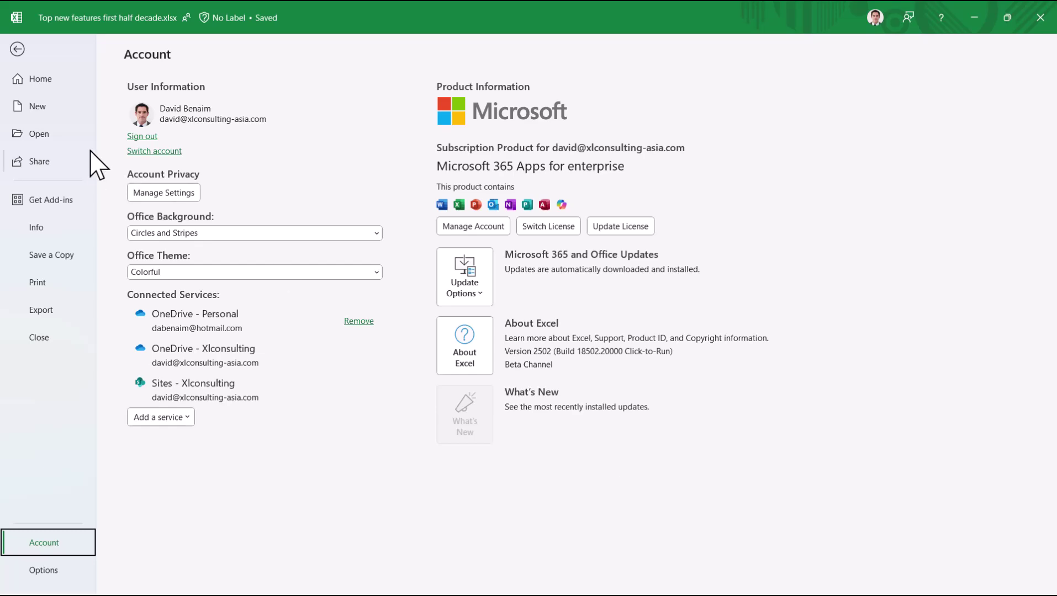
left_click(23, 53)
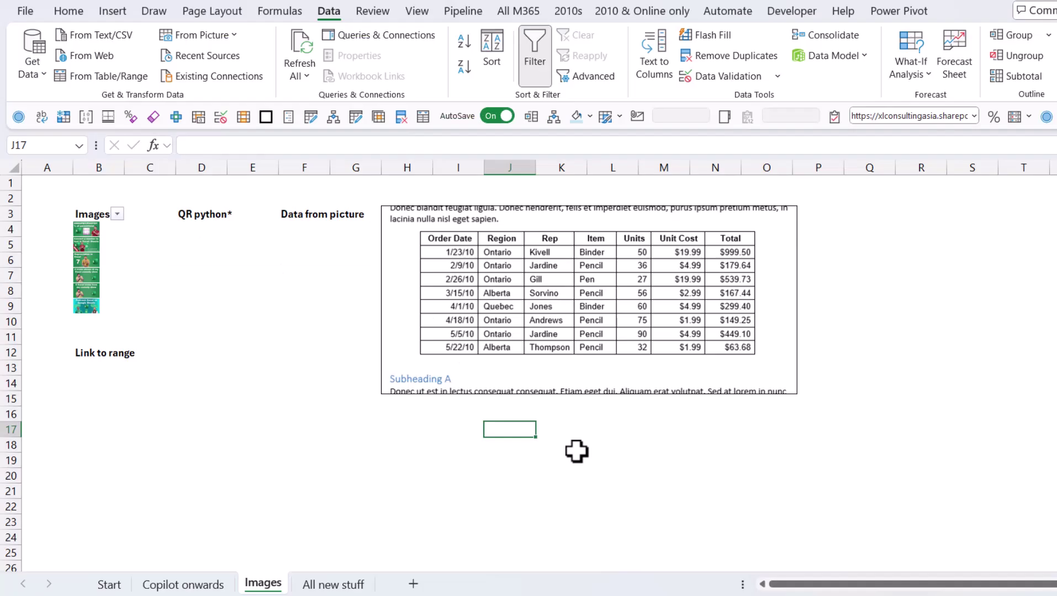